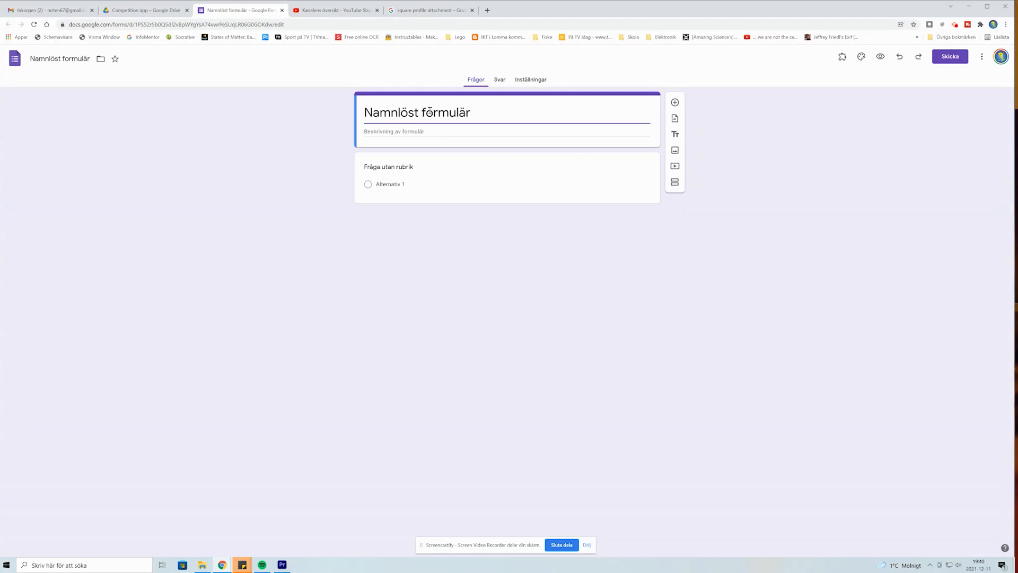
# Replace the untitled form's title with "One species competition".
pyautogui.hotkey('ctrl', 'a')
pyautogui.write('O')
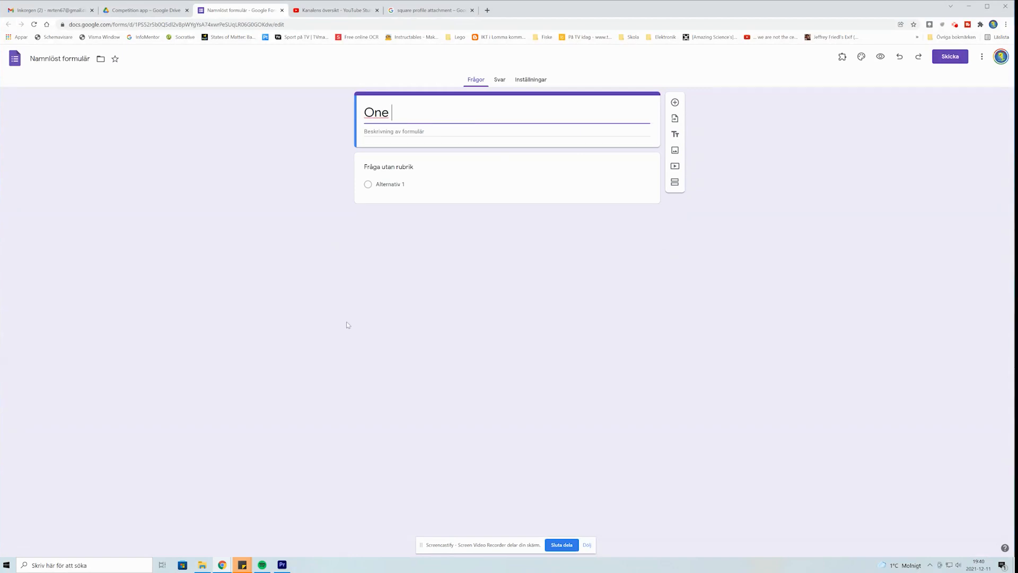
pyautogui.write('ne species competi')
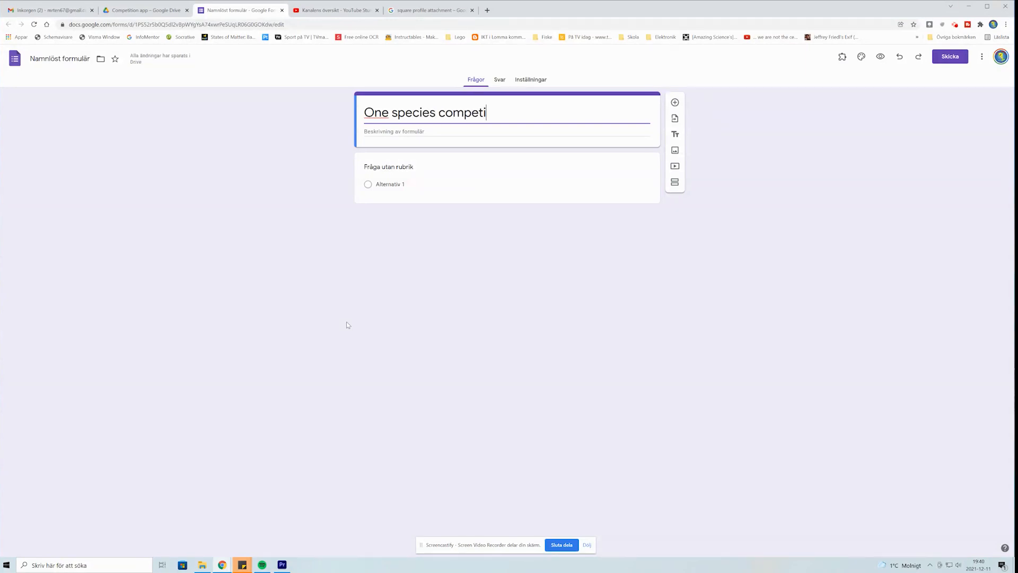
pyautogui.write('on')
# Set the text of the form's first question to "Which team?".
pyautogui.click(433, 175)
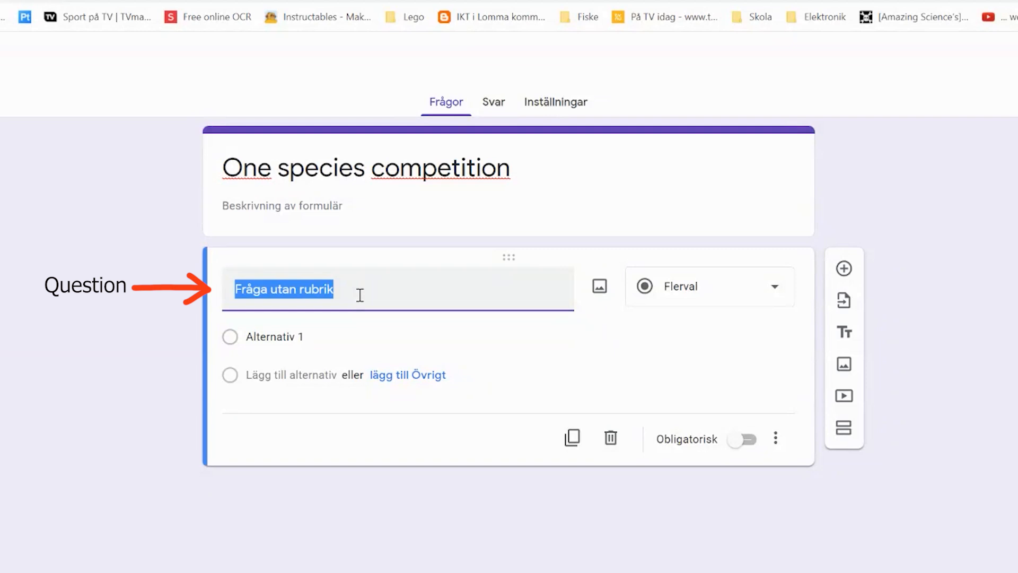
pyautogui.write('W')
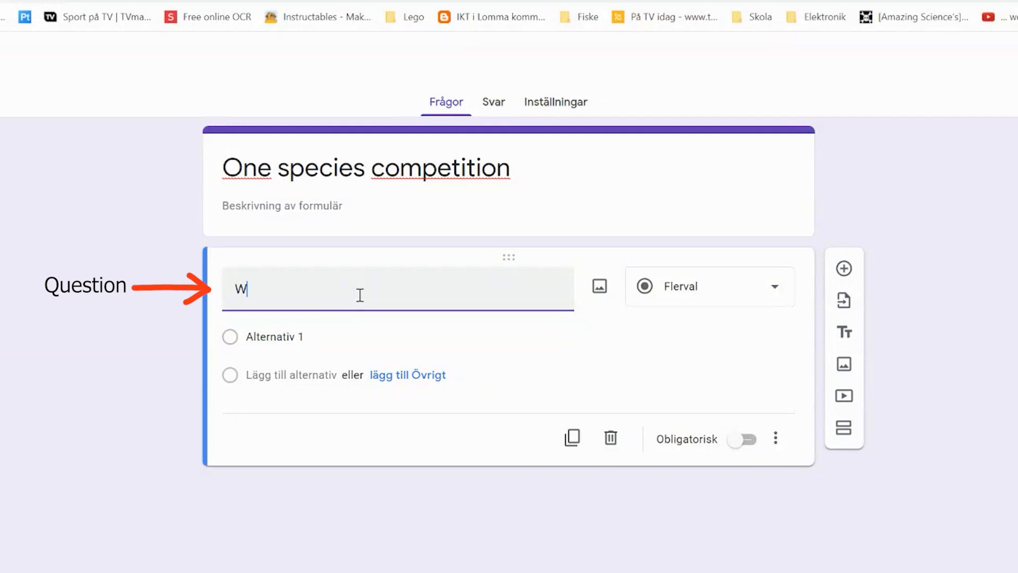
pyautogui.write('hich team?')
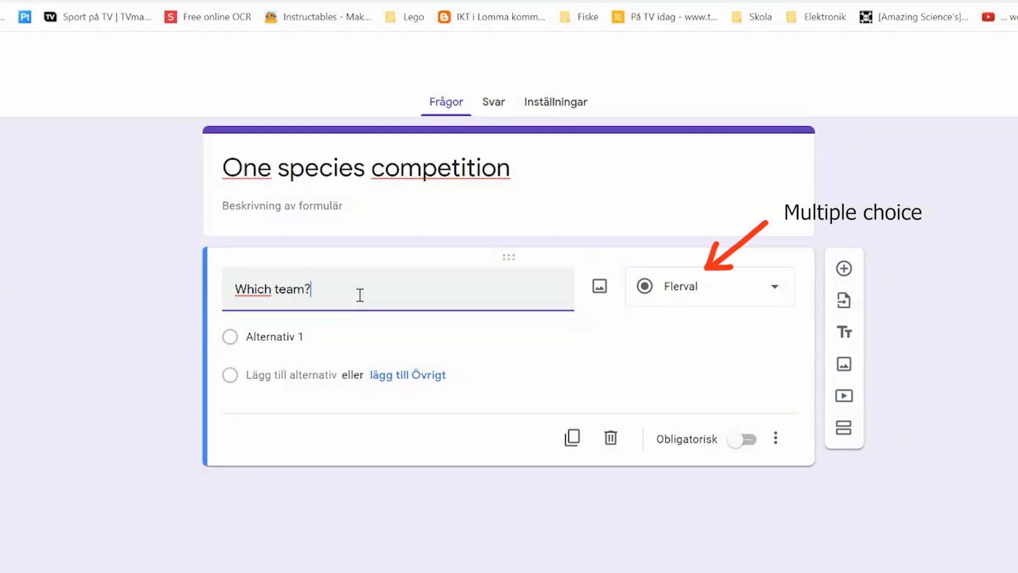
# Give the team question the options Team A, Team B, Team C and Team D, and make it required.
pyautogui.click(281, 338)
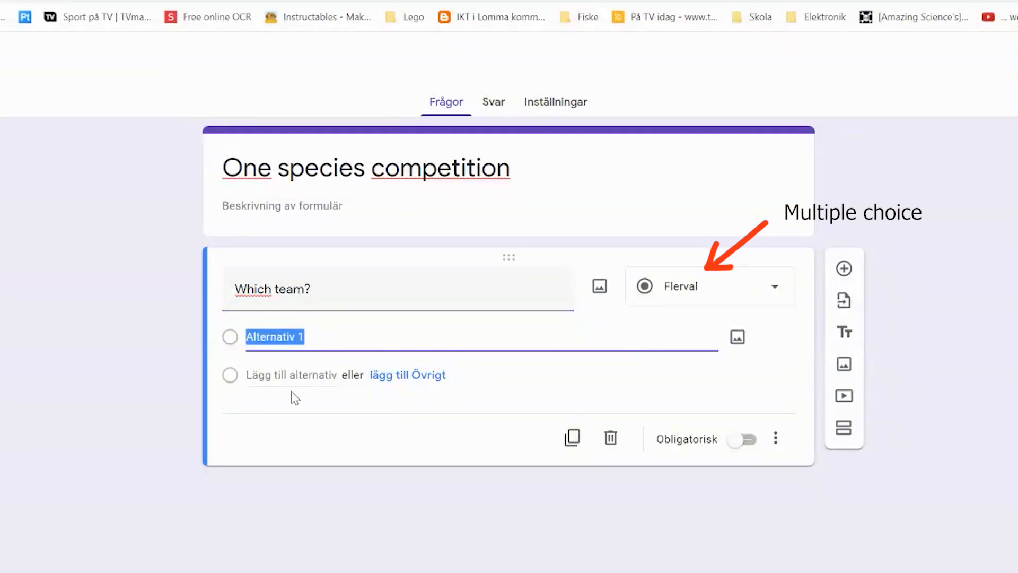
pyautogui.write('Team A')
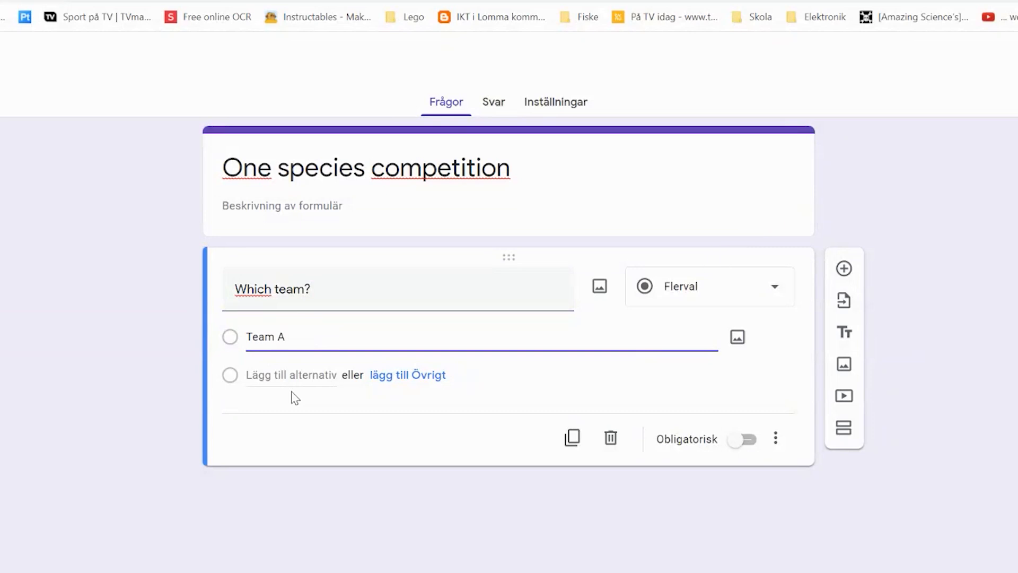
pyautogui.press('Return')
pyautogui.write('Team B')
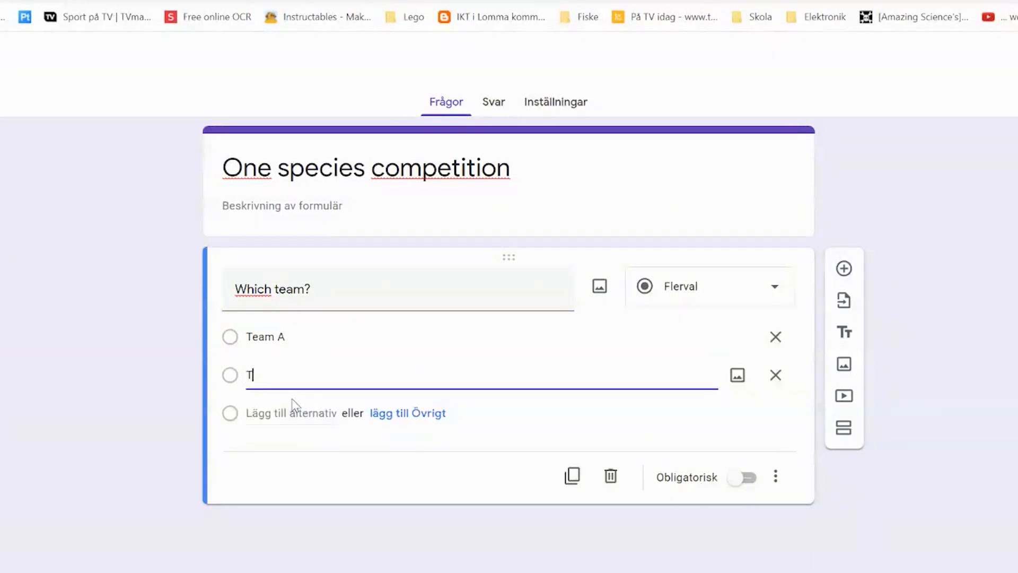
pyautogui.click(248, 411)
pyautogui.write('Team C')
pyautogui.click(277, 450)
pyautogui.write('T')
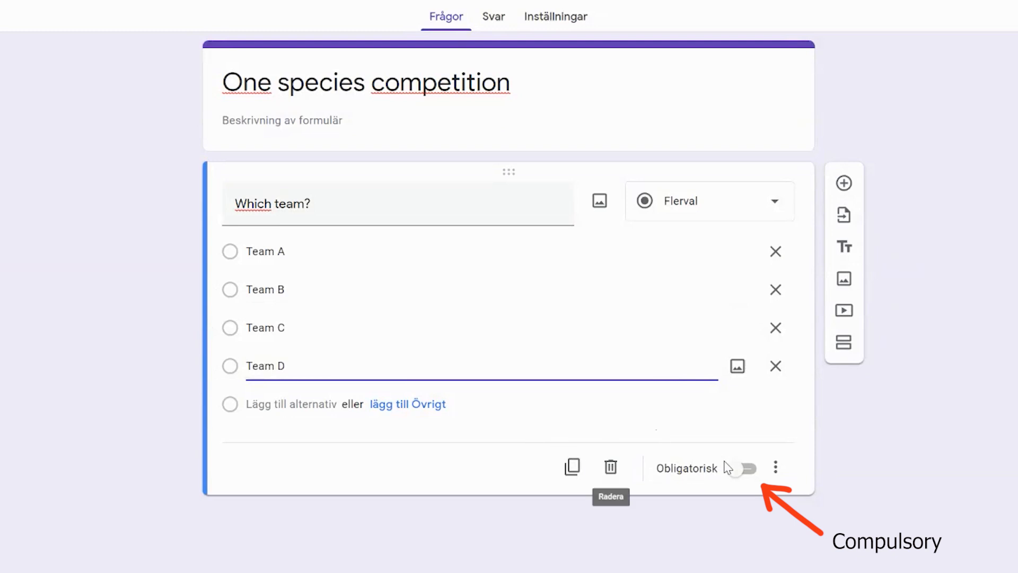
pyautogui.click(740, 469)
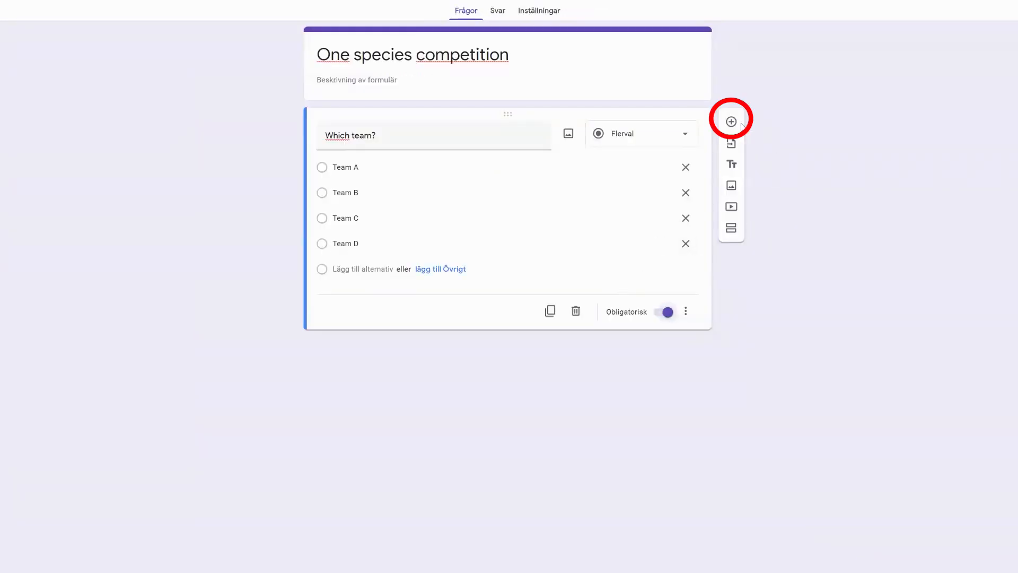
# Add a second question "Name of angler" and set its type to multiple choice (Flerval).
pyautogui.click(731, 123)
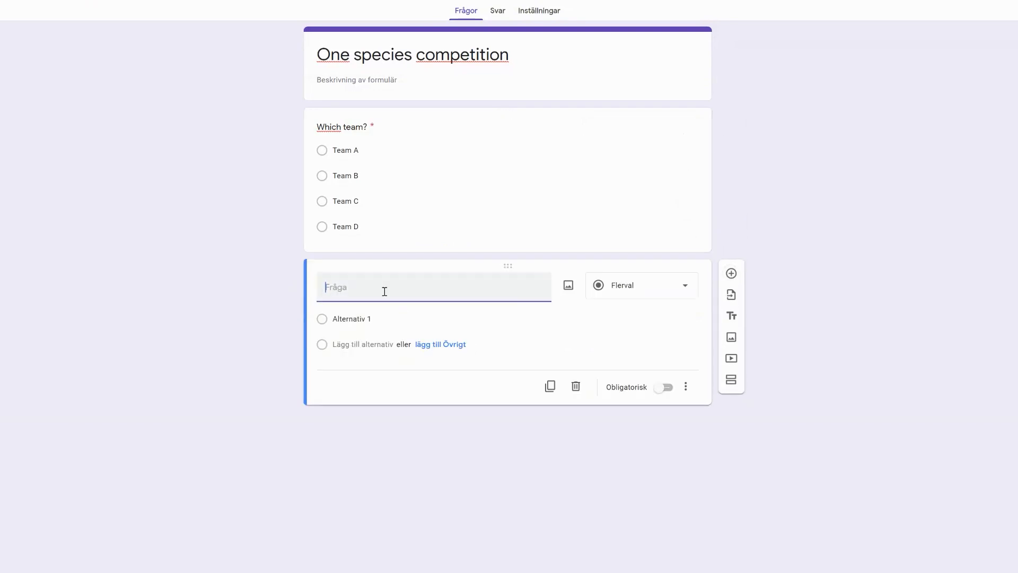
pyautogui.write('Nam')
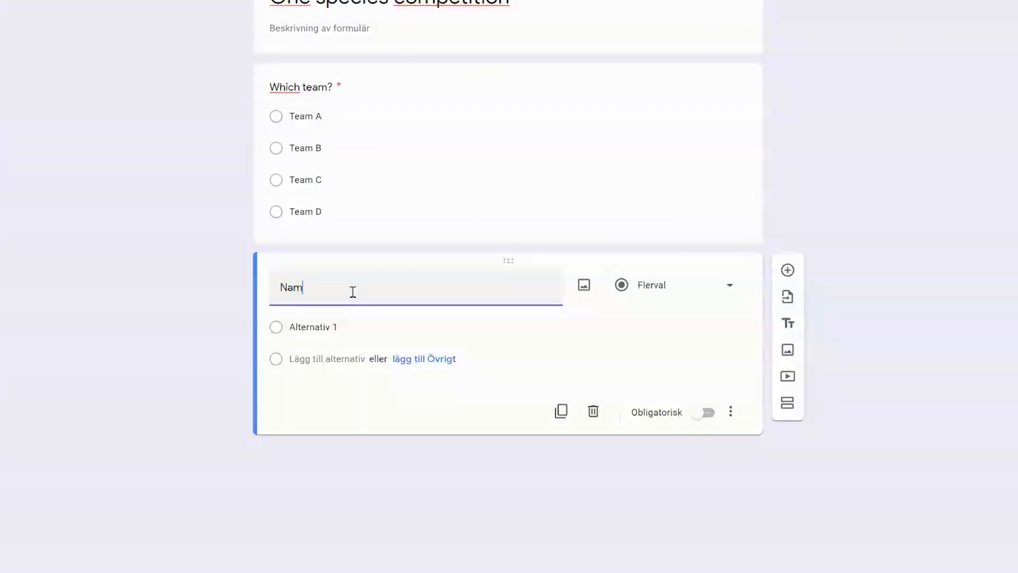
pyautogui.write('e of angler')
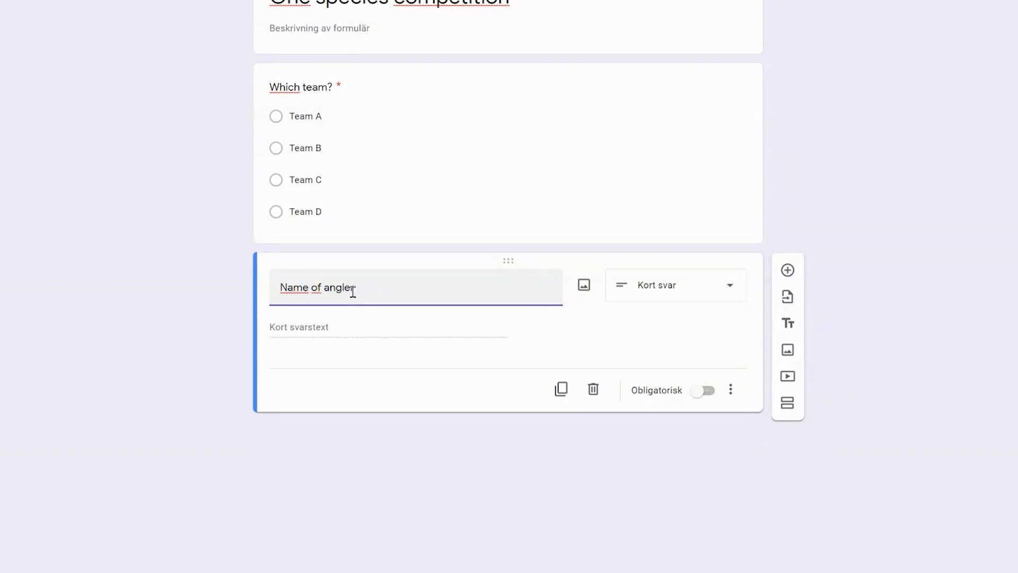
pyautogui.click(692, 290)
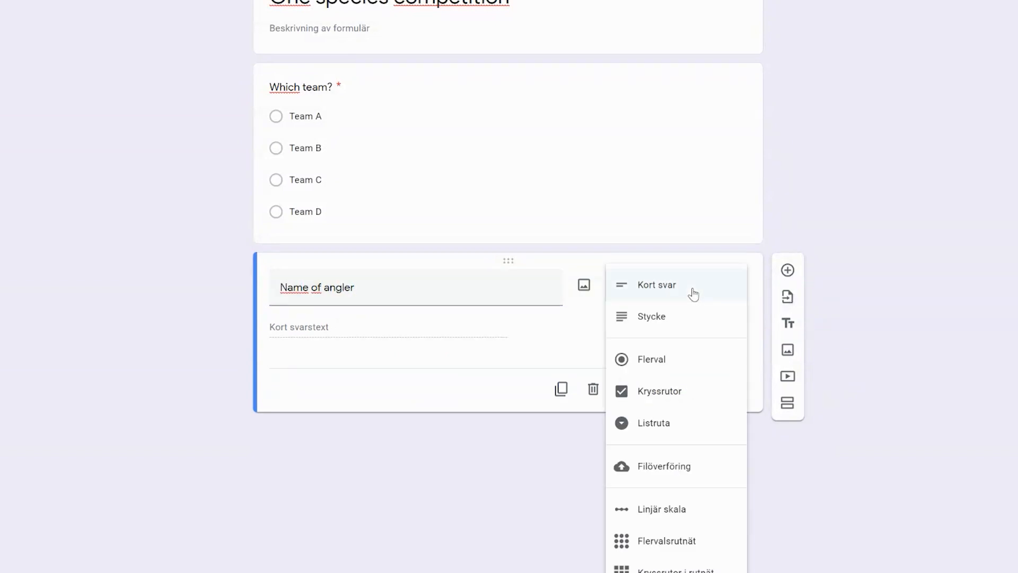
pyautogui.click(657, 362)
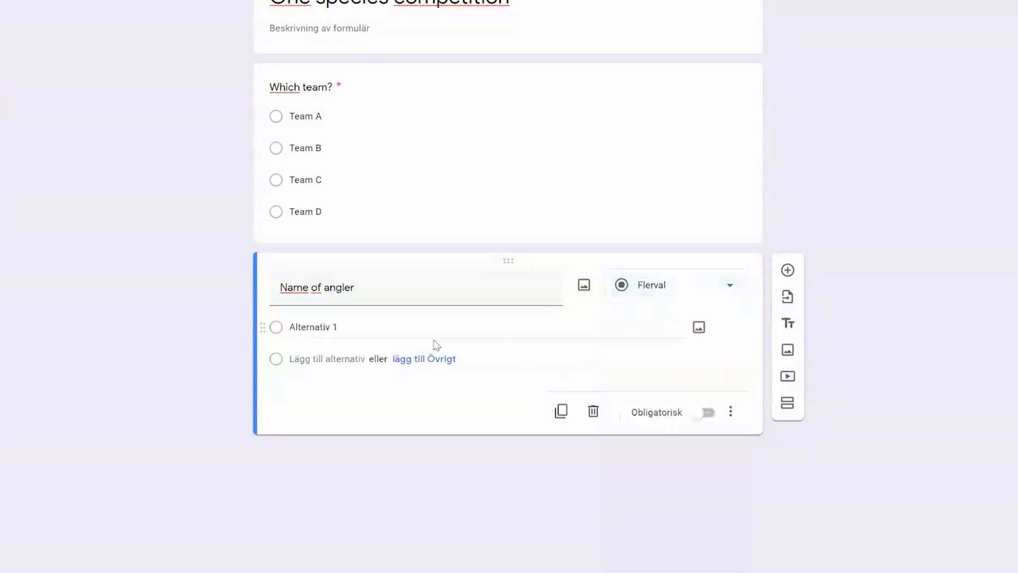
# Enter the eight anglers' first names as answer options of the angler question and make it required.
pyautogui.click(354, 325)
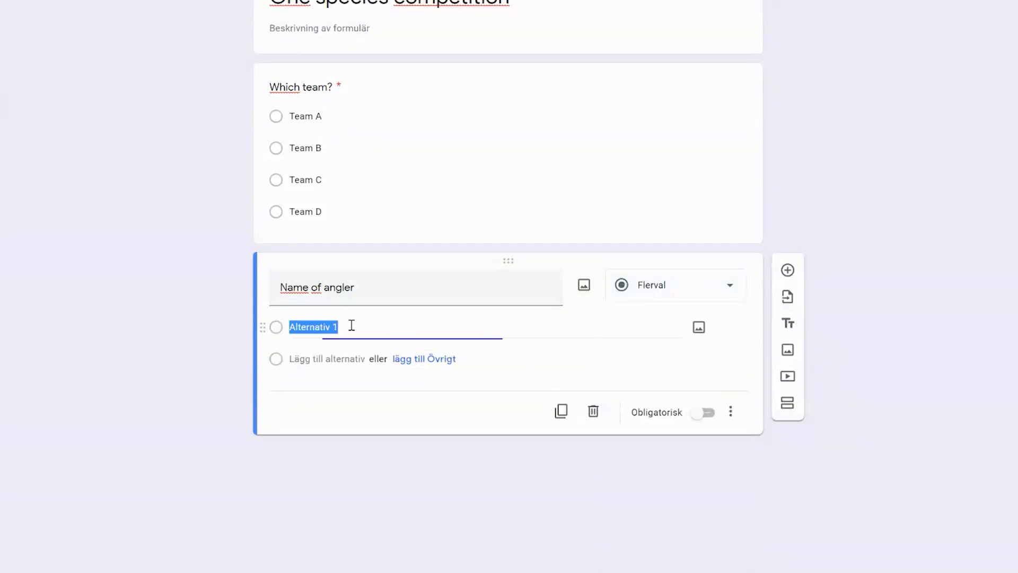
pyautogui.write('Ace')
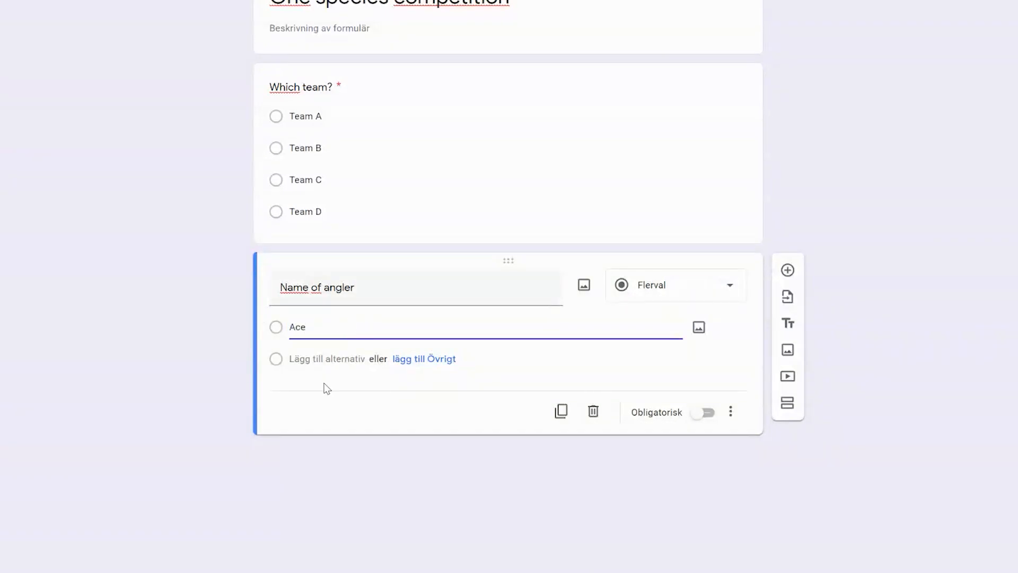
pyautogui.click(322, 359)
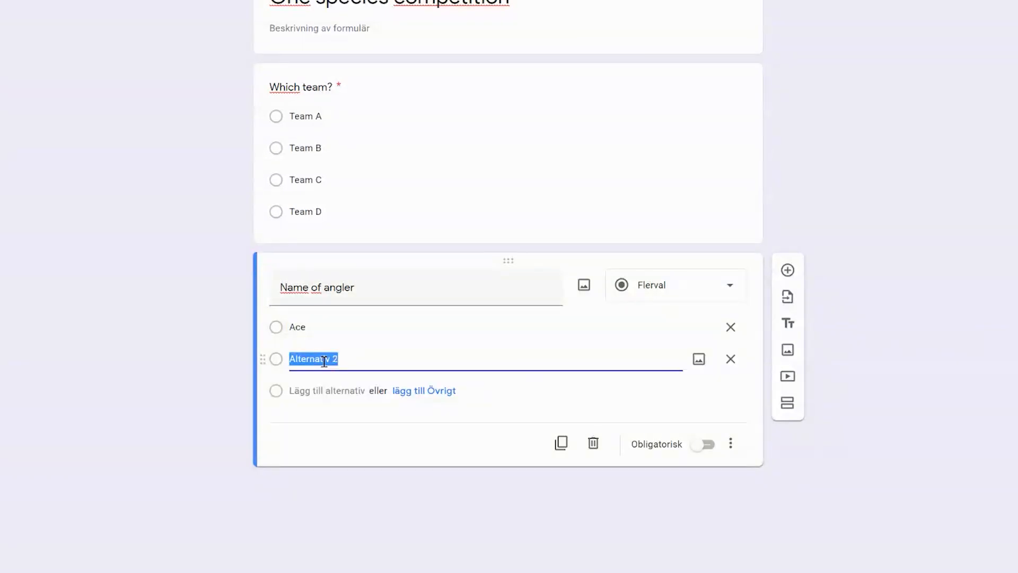
pyautogui.write('An')
pyautogui.write('Dolly')
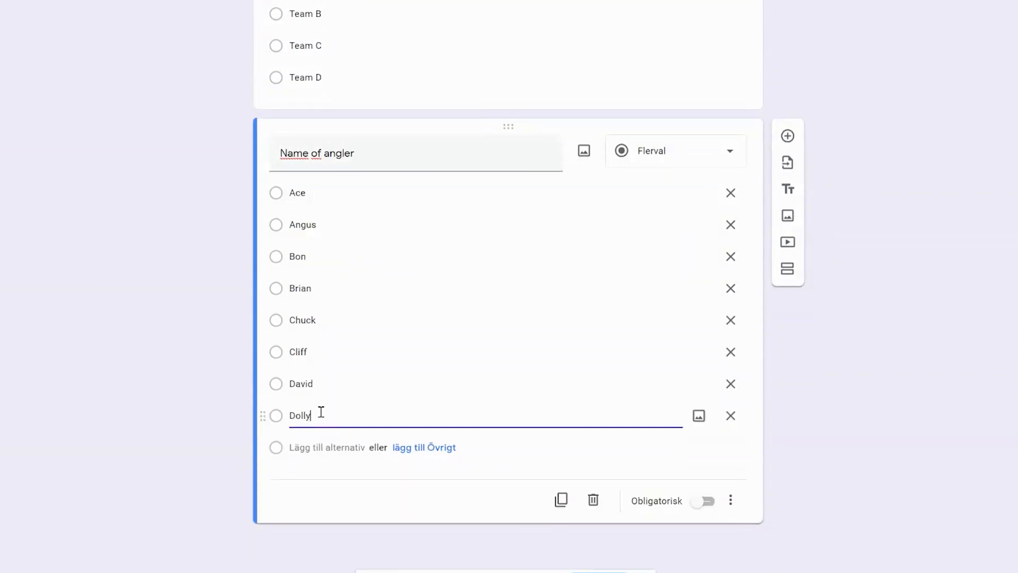
pyautogui.click(695, 501)
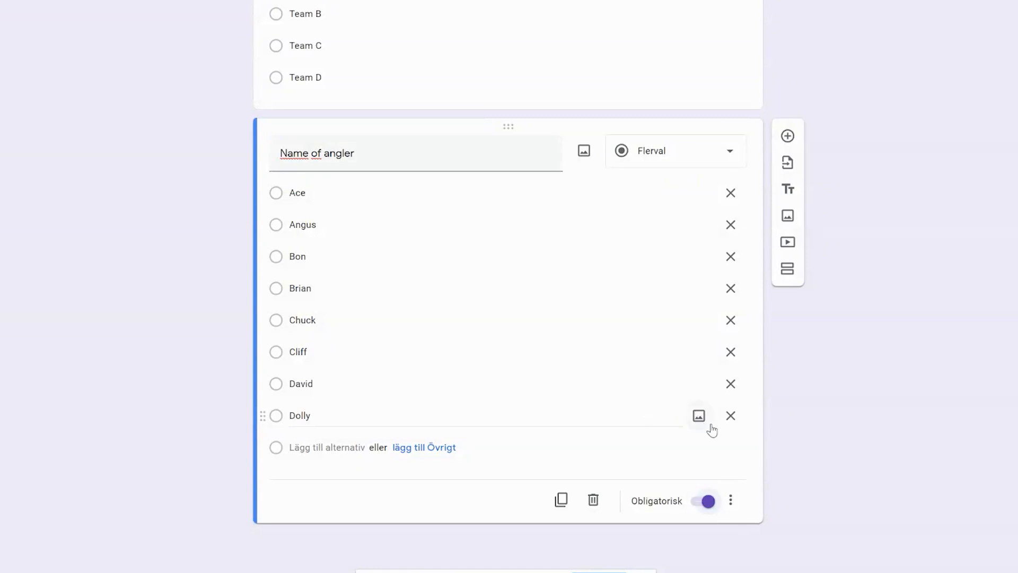
# Add a required short-answer (Kort svar) question titled "Length of fish (cm)" below the angler question.
pyautogui.click(784, 139)
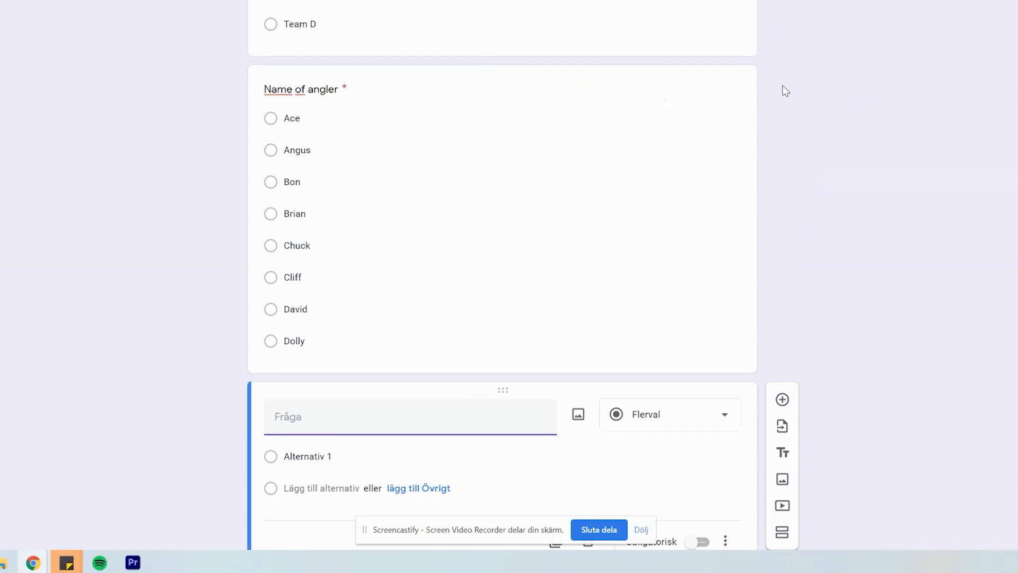
pyautogui.click(683, 411)
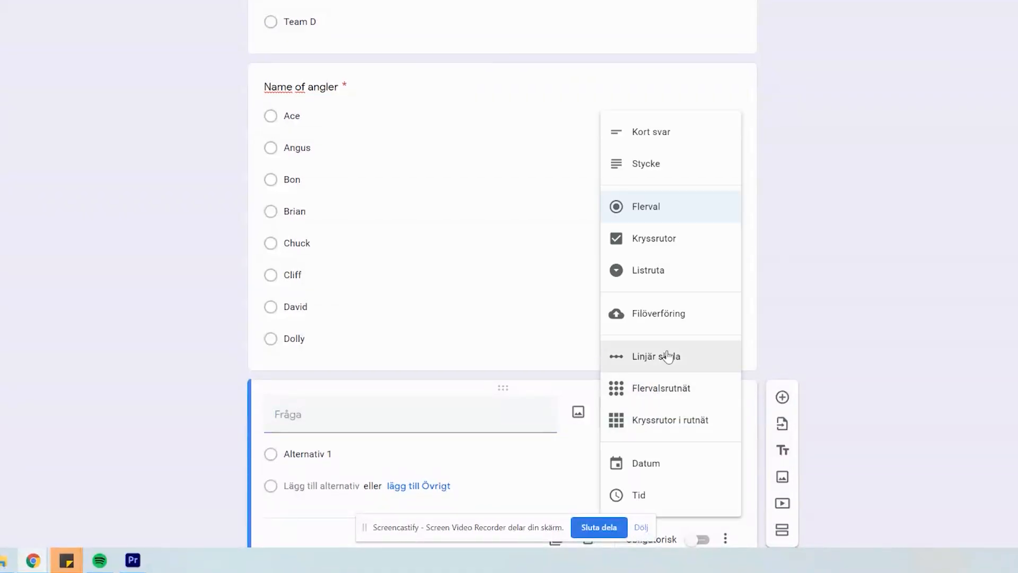
pyautogui.click(654, 136)
pyautogui.click(390, 417)
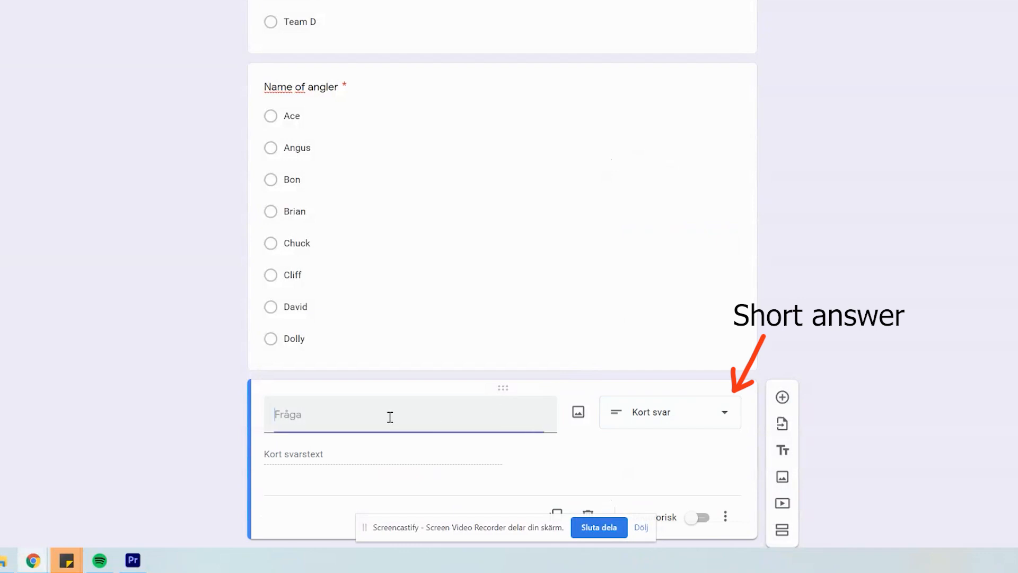
pyautogui.write('Length of')
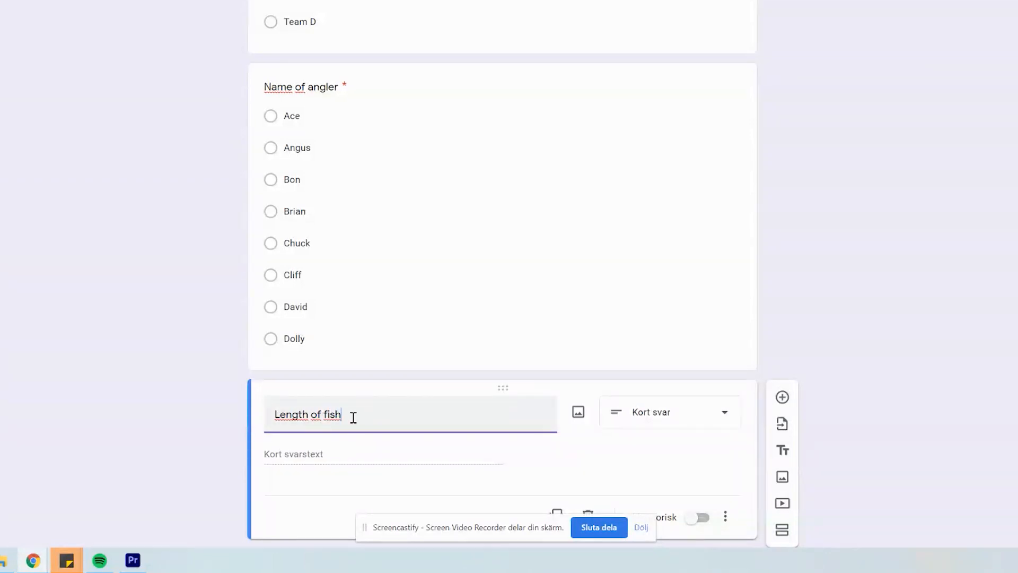
pyautogui.write('fish (cm')
pyautogui.scroll(-1, 660, 457)
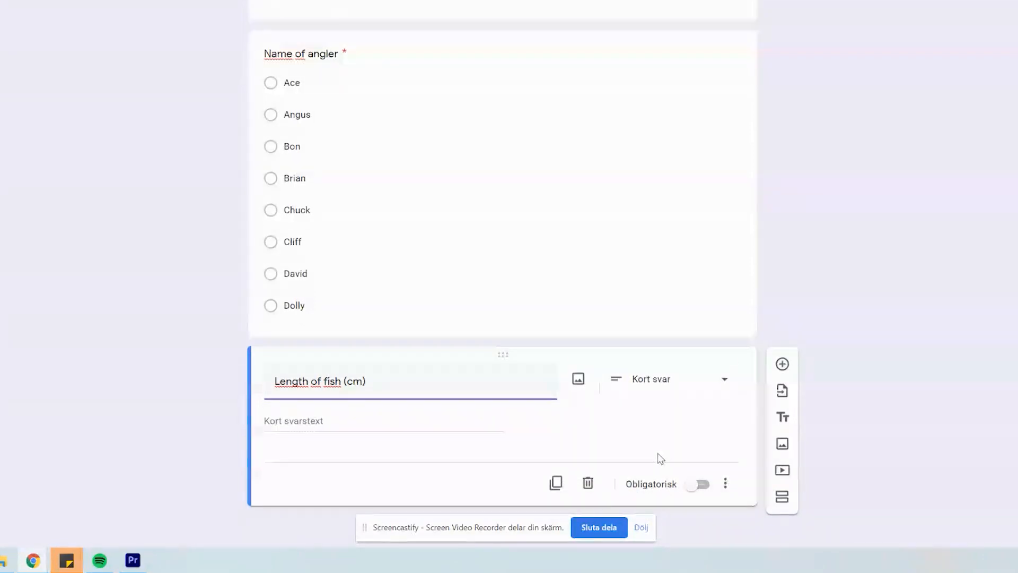
pyautogui.click(693, 484)
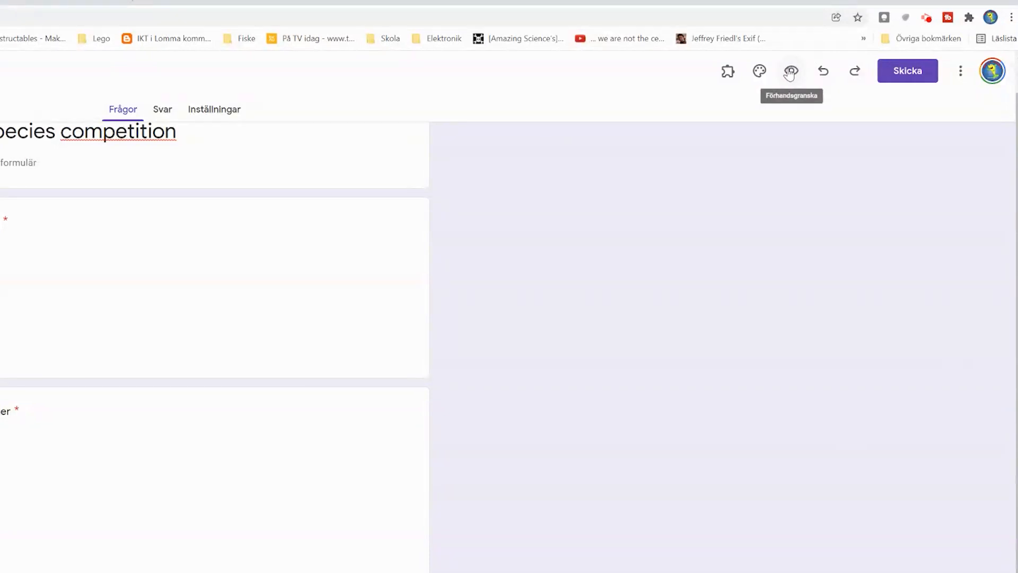
# Preview the form and submit a response with Team A, the first listed angler and a fish length of 55.
pyautogui.click(791, 73)
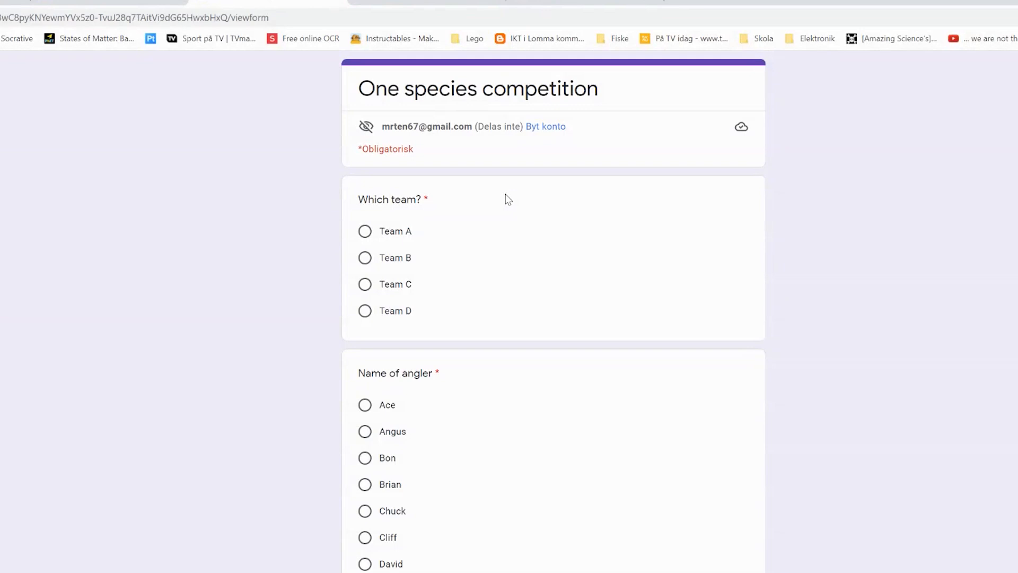
pyautogui.click(366, 231)
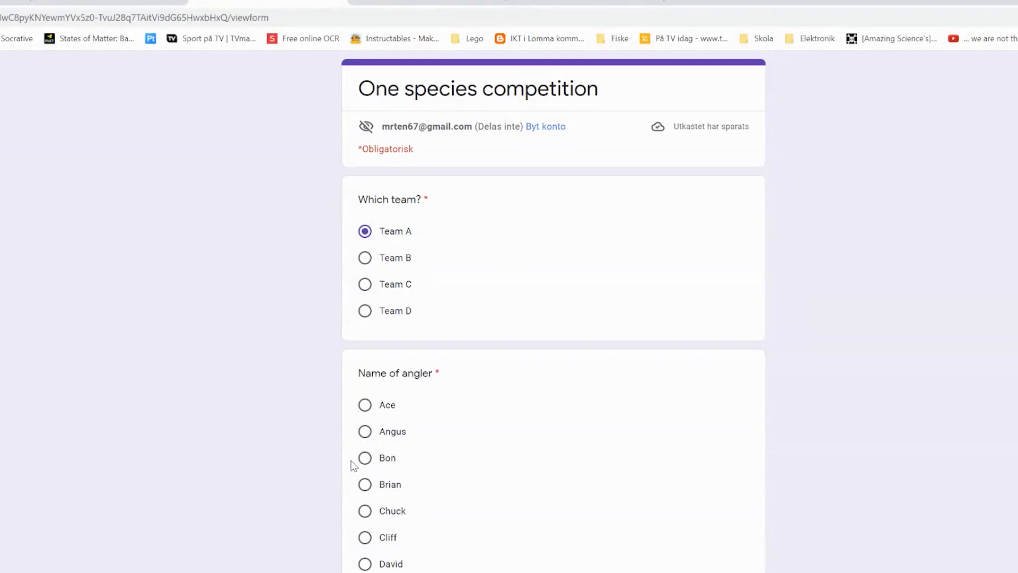
pyautogui.click(366, 412)
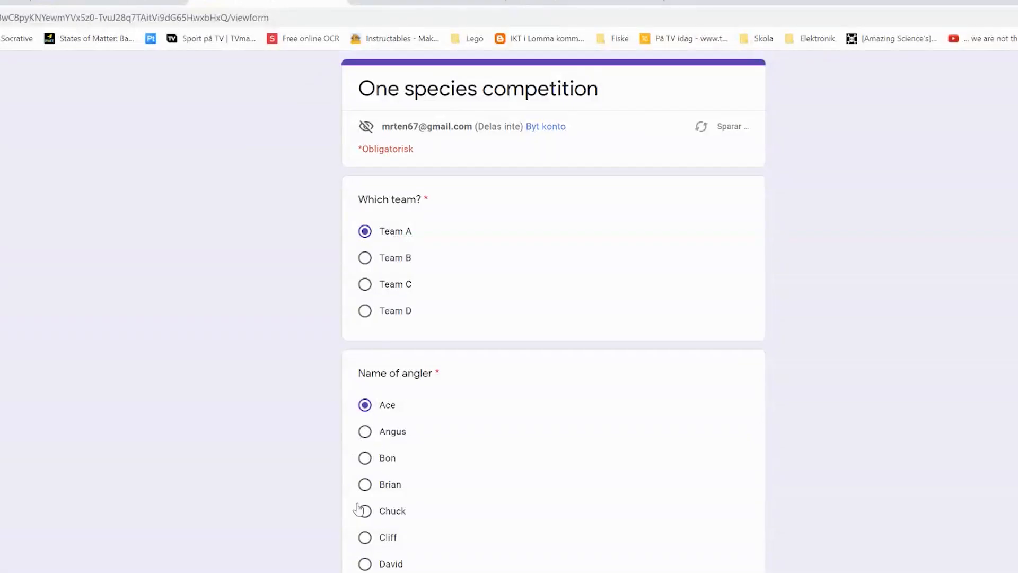
pyautogui.click(399, 536)
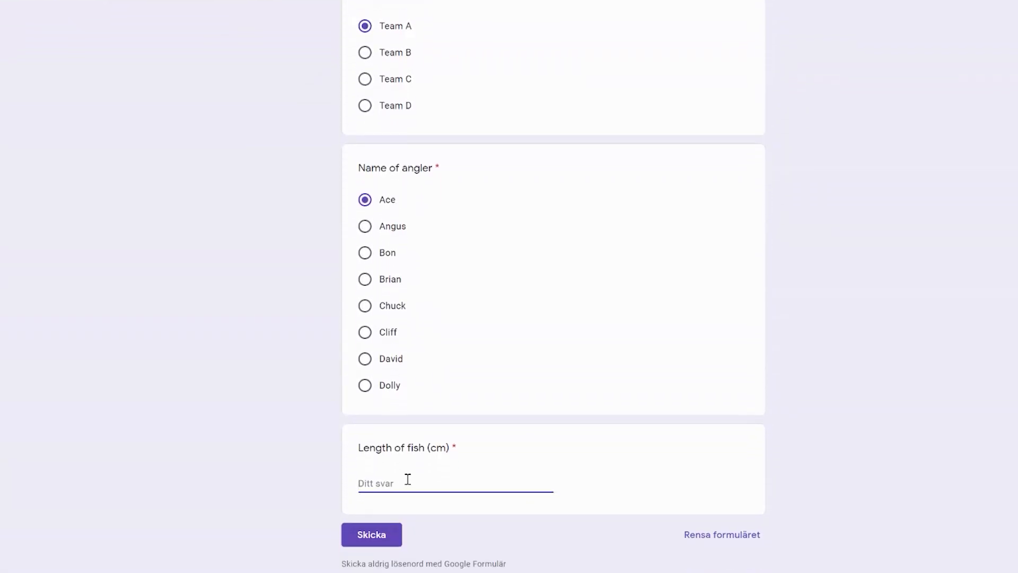
pyautogui.write('55')
pyautogui.click(380, 536)
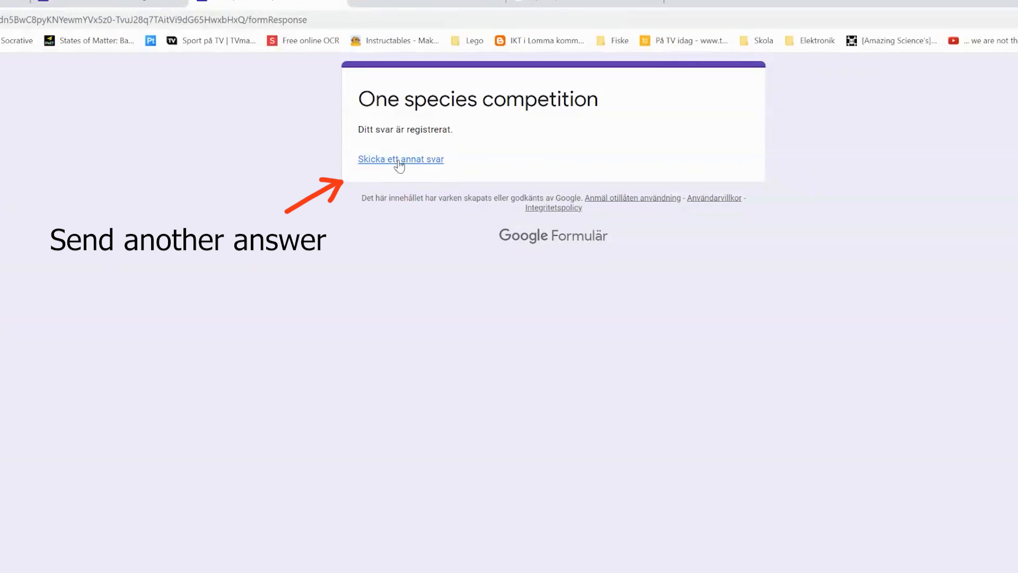
# Submit another response with Team A, the second listed angler and a fish length of 48.
pyautogui.click(399, 160)
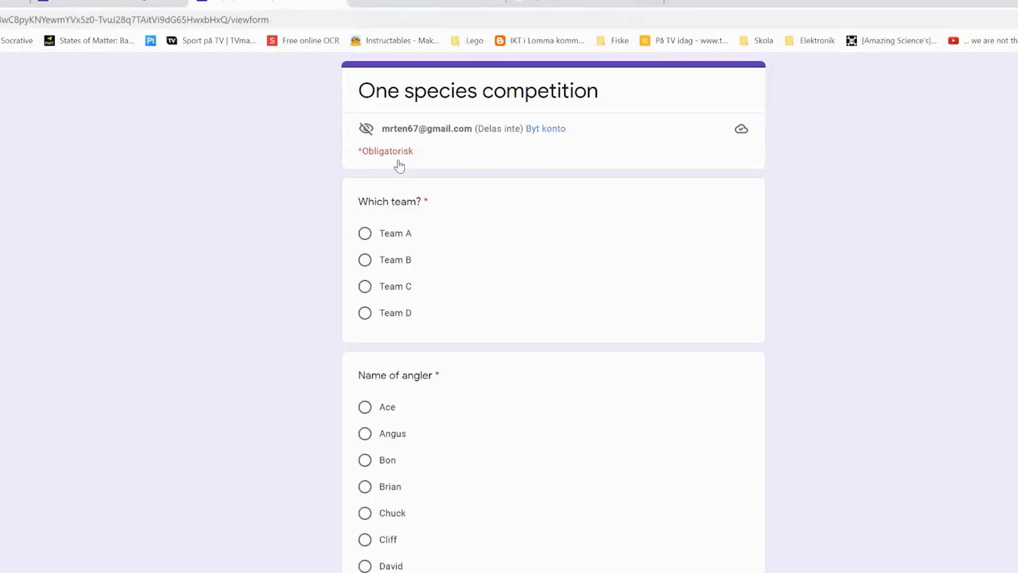
pyautogui.click(366, 234)
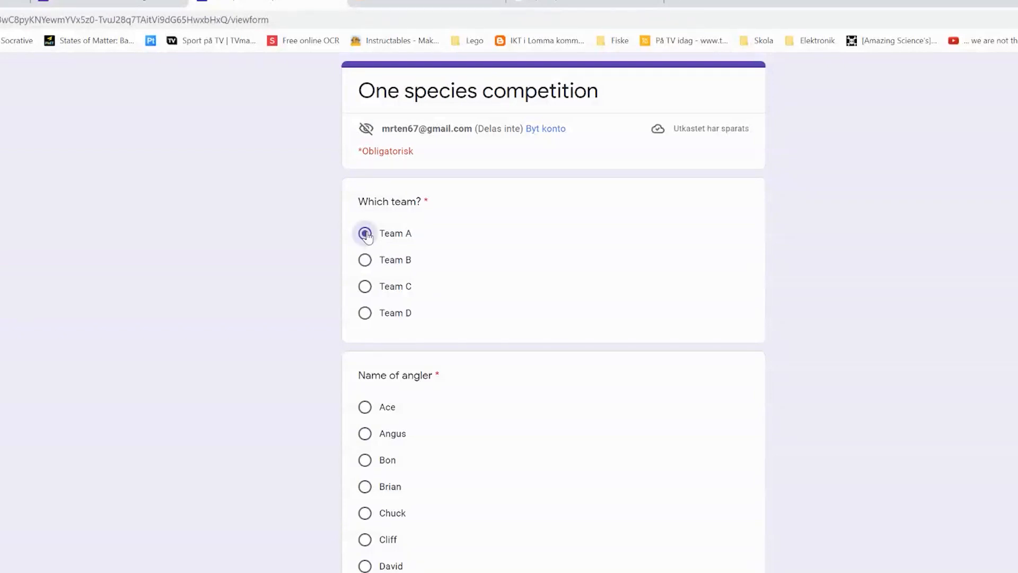
pyautogui.click(365, 433)
pyautogui.scroll(-1, 370, 370)
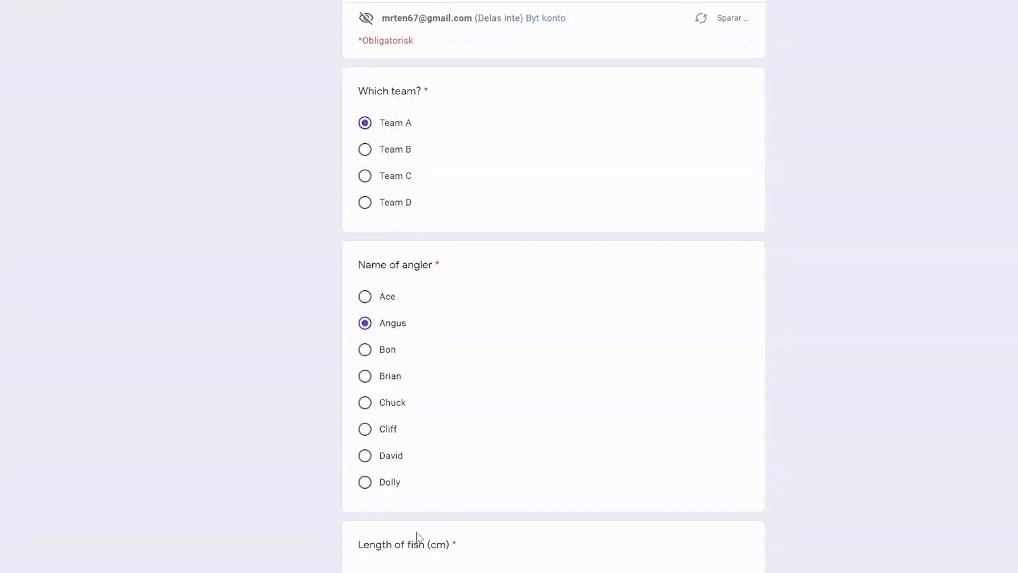
pyautogui.write('4')
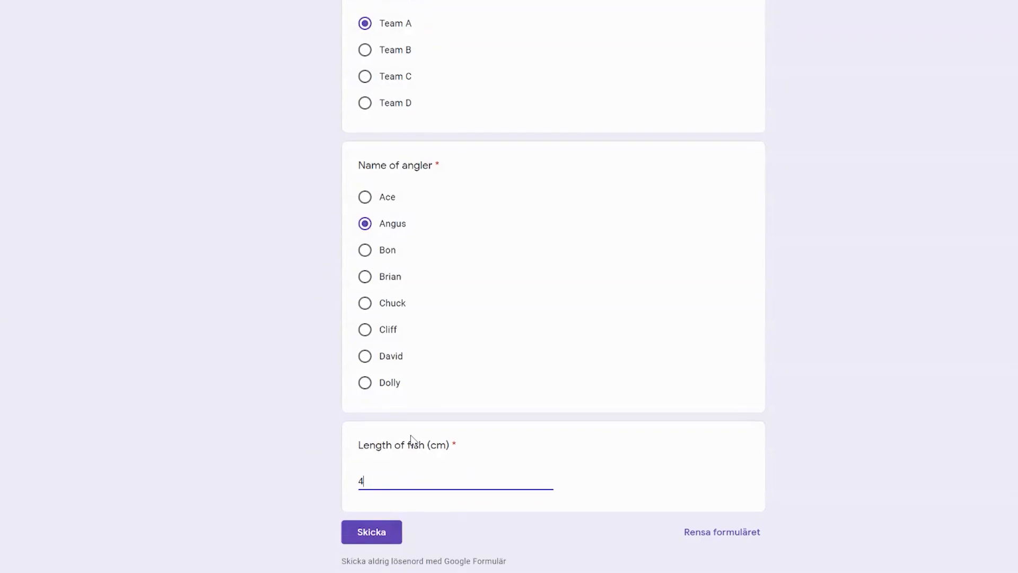
pyautogui.click(372, 535)
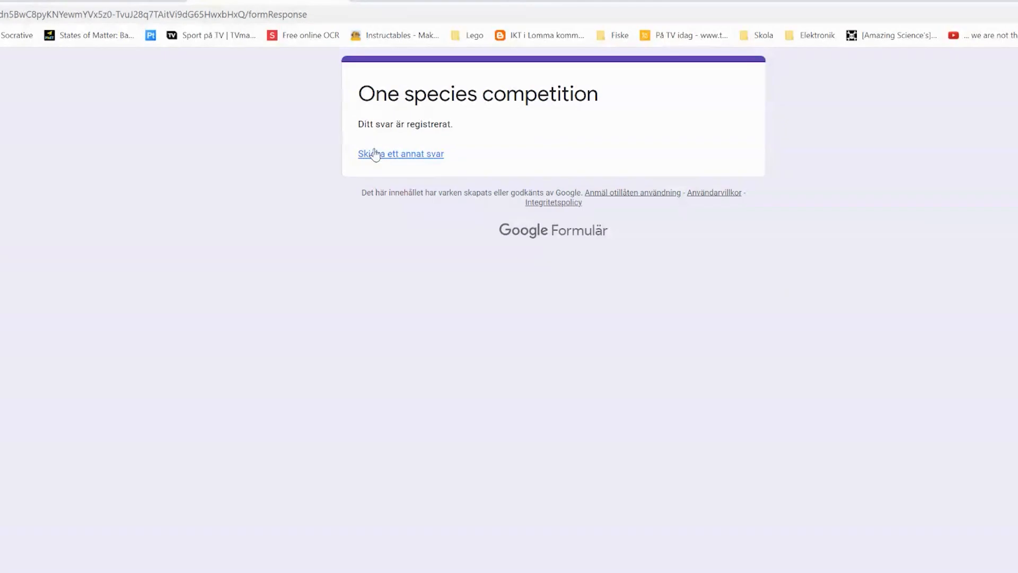
# Submit another response for Team A's second listed angler with a fish length of 50.
pyautogui.click(375, 153)
pyautogui.click(365, 228)
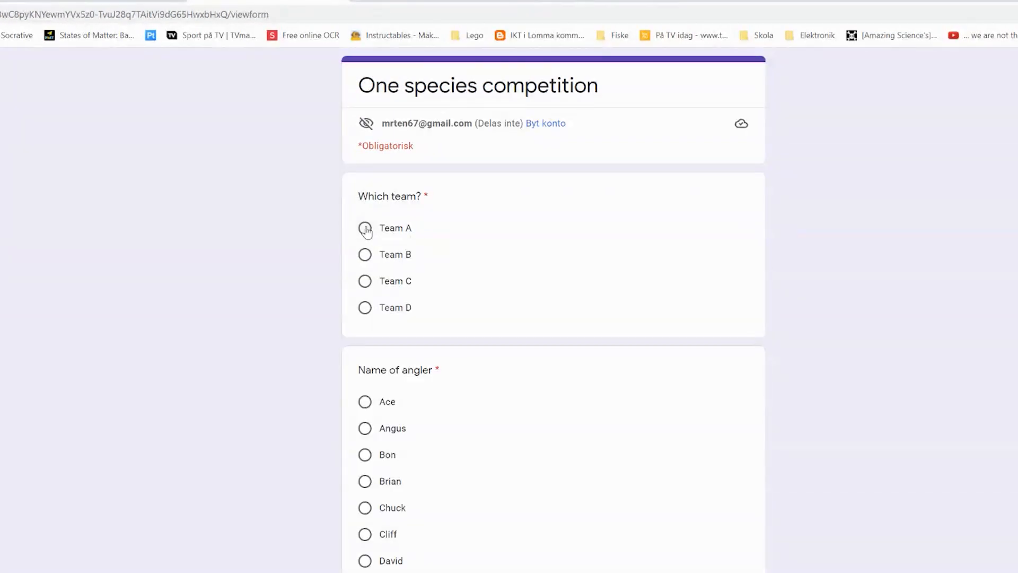
pyautogui.click(366, 431)
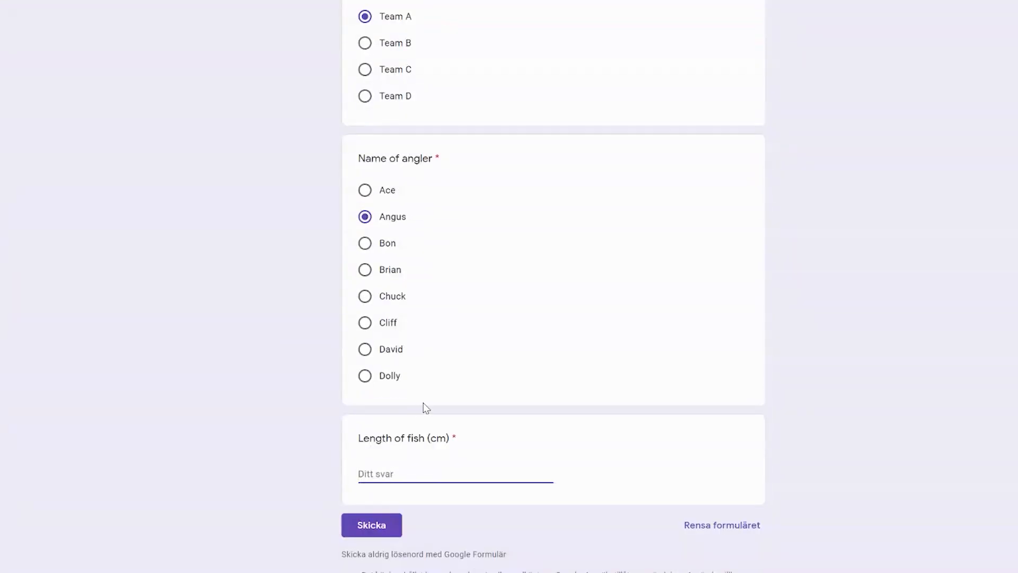
pyautogui.write('50')
pyautogui.click(378, 517)
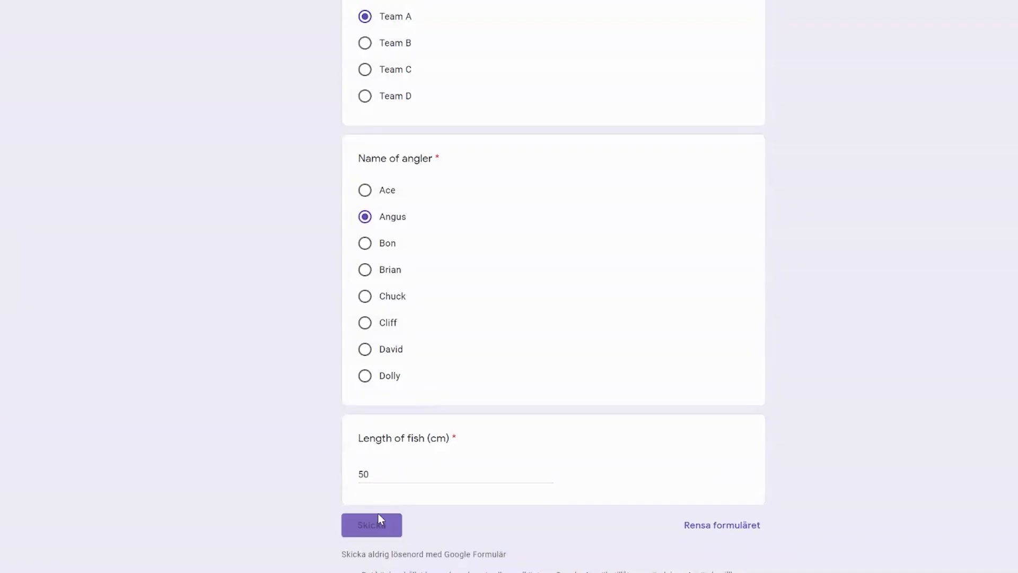
# Submit another response with Team A, the first listed angler and a fish length of 75.
pyautogui.click(417, 161)
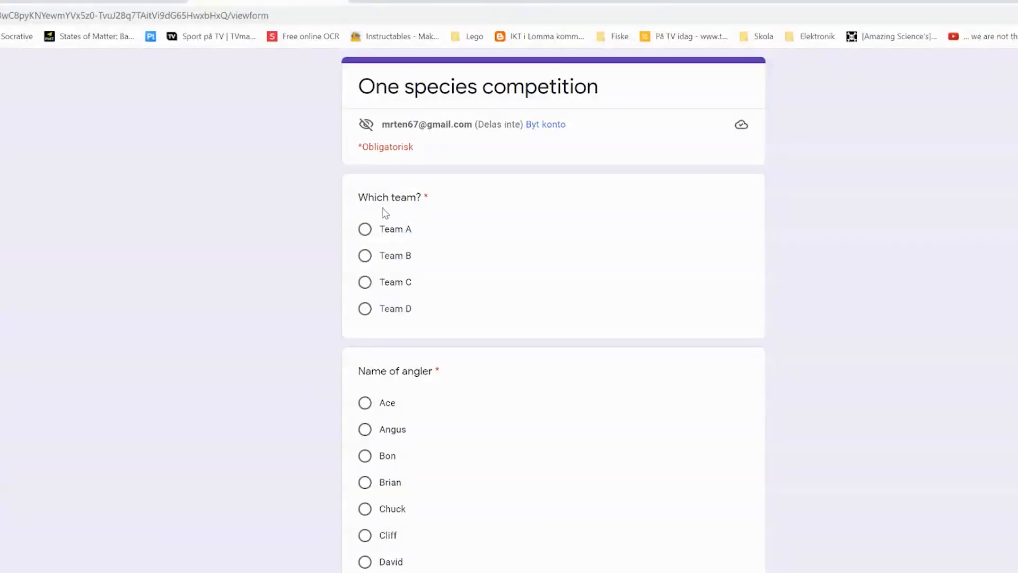
pyautogui.click(368, 233)
pyautogui.click(366, 403)
pyautogui.scroll(-5, 366, 403)
pyautogui.click(422, 414)
pyautogui.write('70')
pyautogui.click(393, 472)
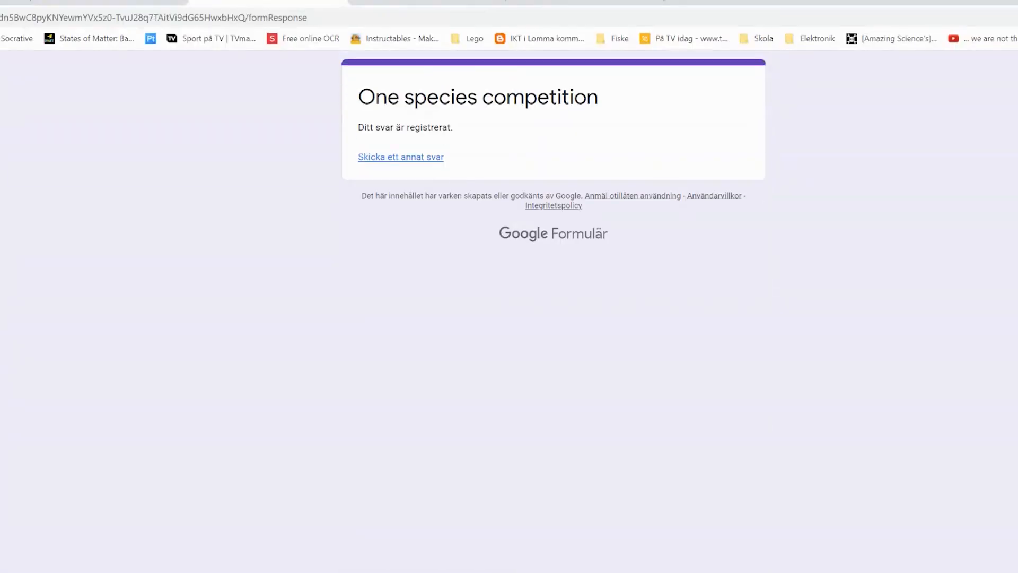
# Submit one more response for Team A and the second listed angler with a fish length of 53.
pyautogui.click(395, 157)
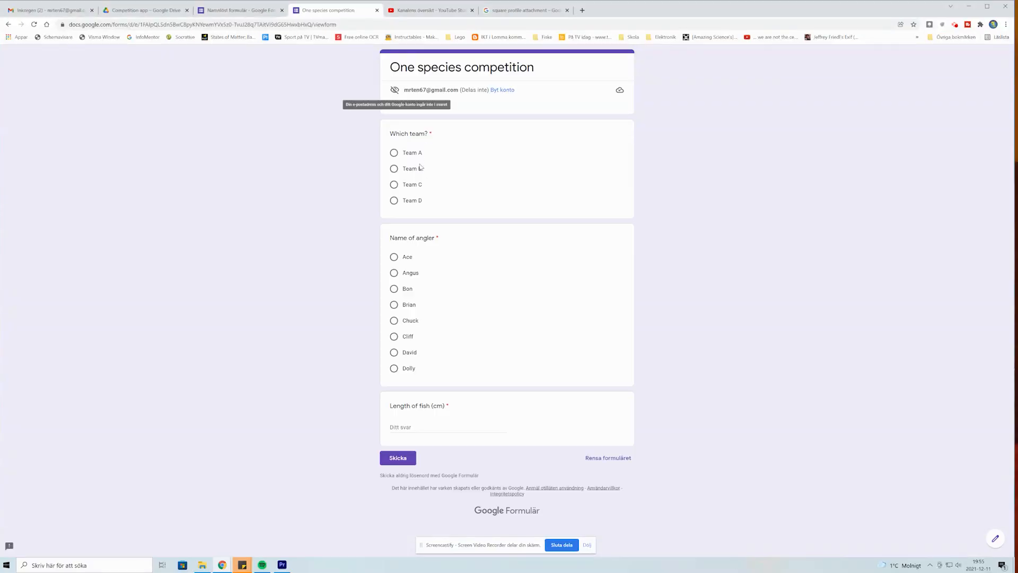
pyautogui.click(394, 273)
pyautogui.click(407, 427)
pyautogui.write('53')
pyautogui.click(398, 459)
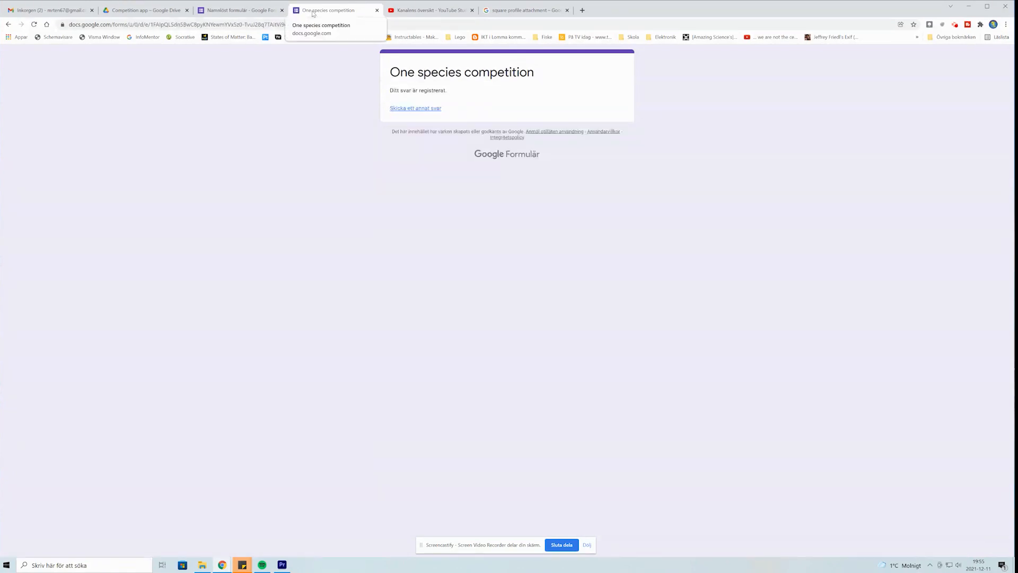
# Close the submitted form page and review the form's response summary for team, angler and fish length.
pyautogui.click(377, 11)
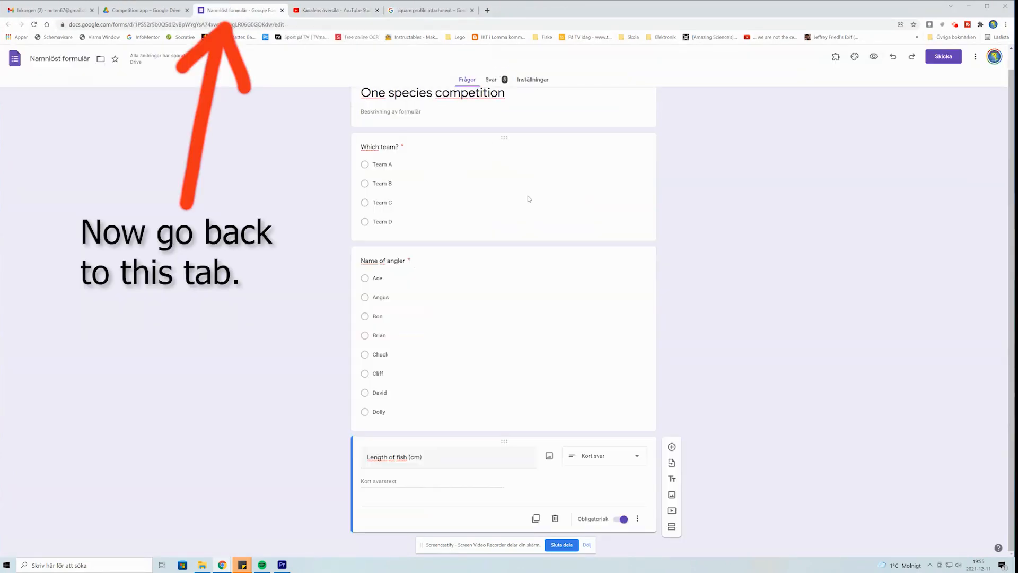
pyautogui.scroll(1, 538, 201)
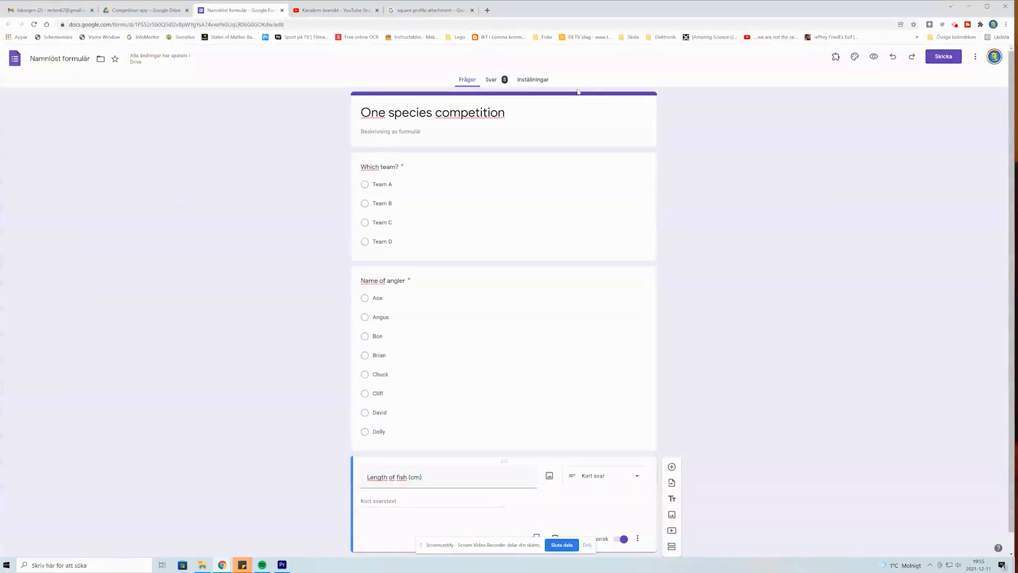
pyautogui.click(503, 82)
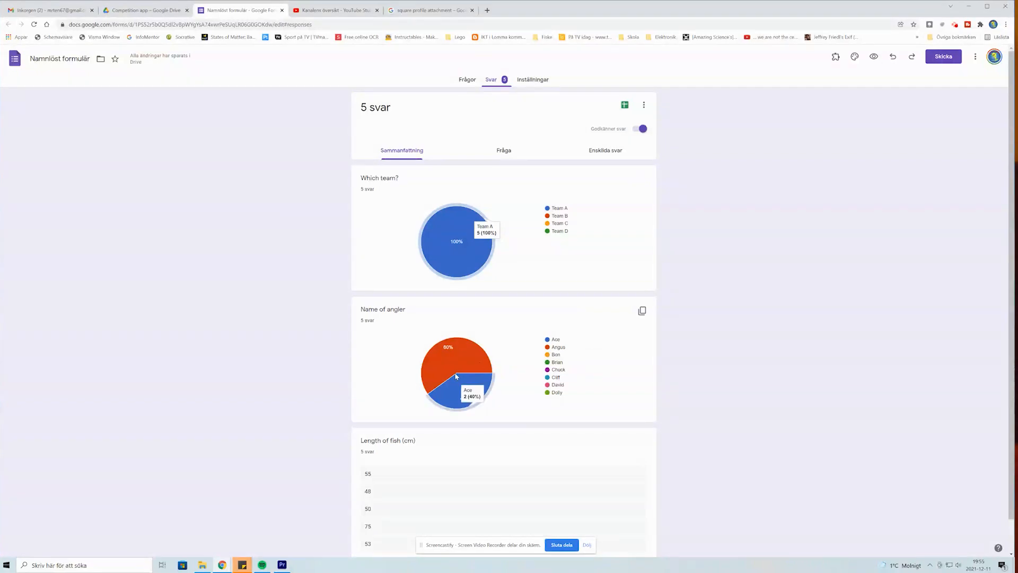
pyautogui.moveTo(457, 392)
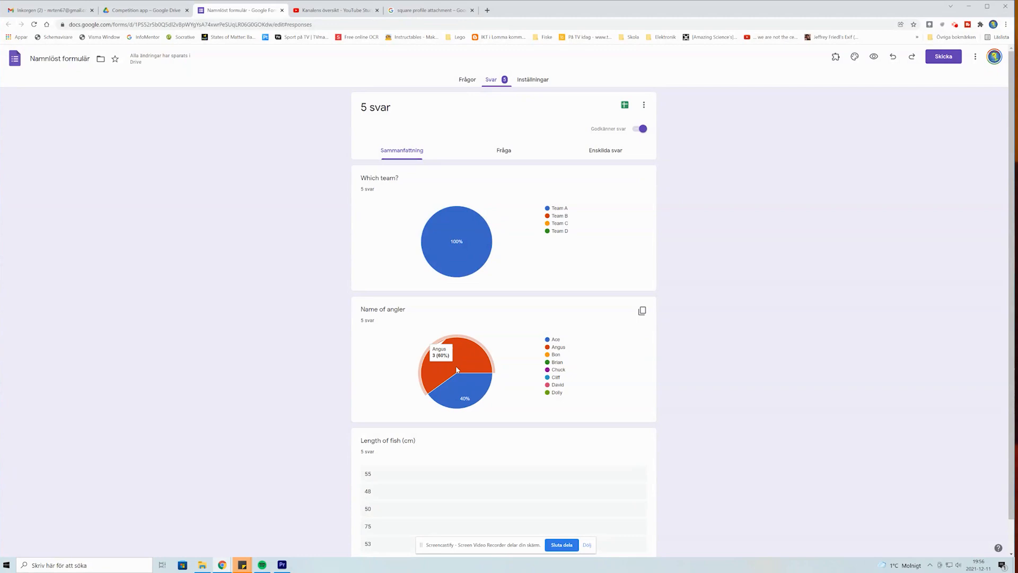
pyautogui.moveTo(465, 212)
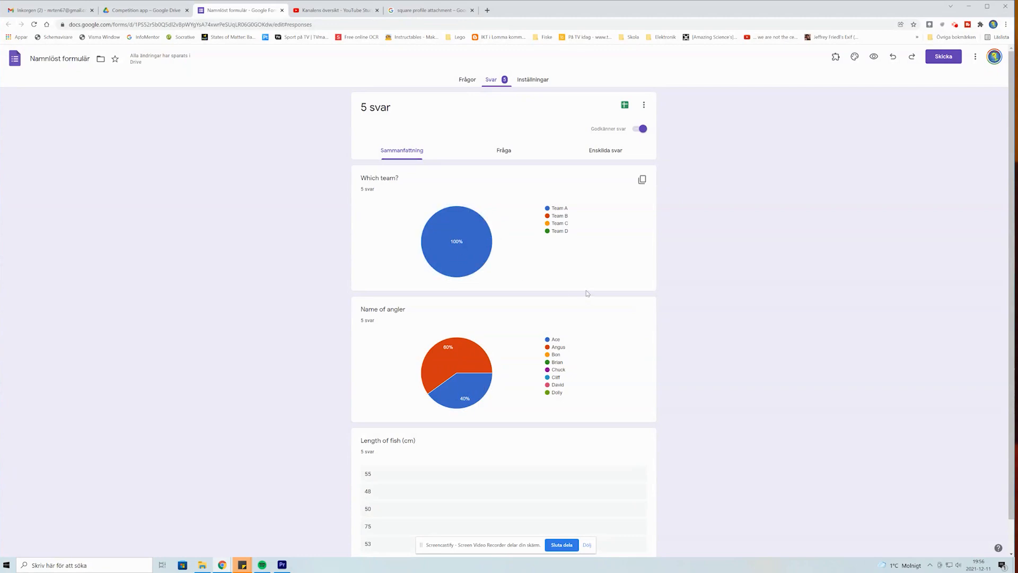
pyautogui.scroll(-1, 587, 292)
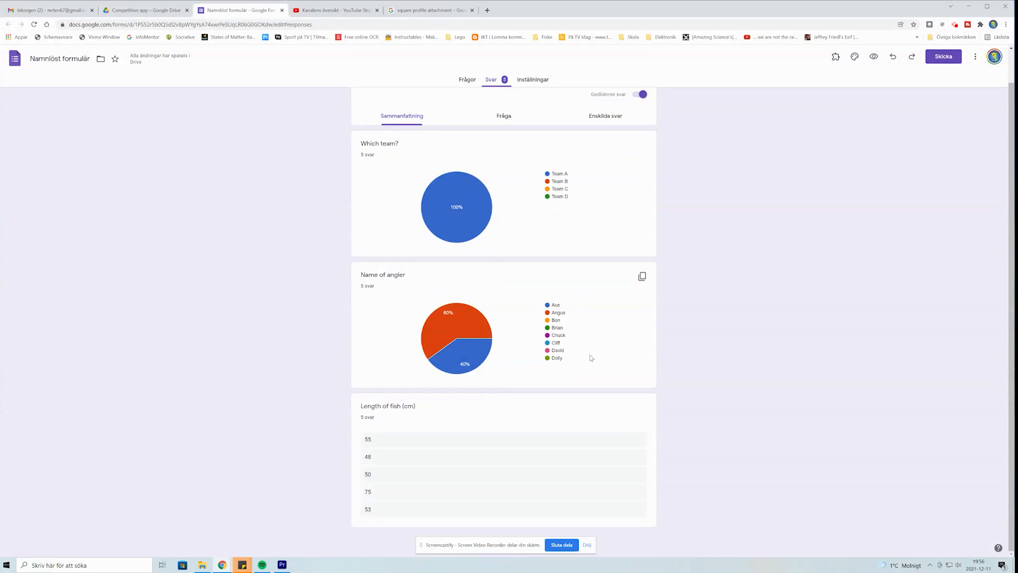
pyautogui.scroll(1, 591, 358)
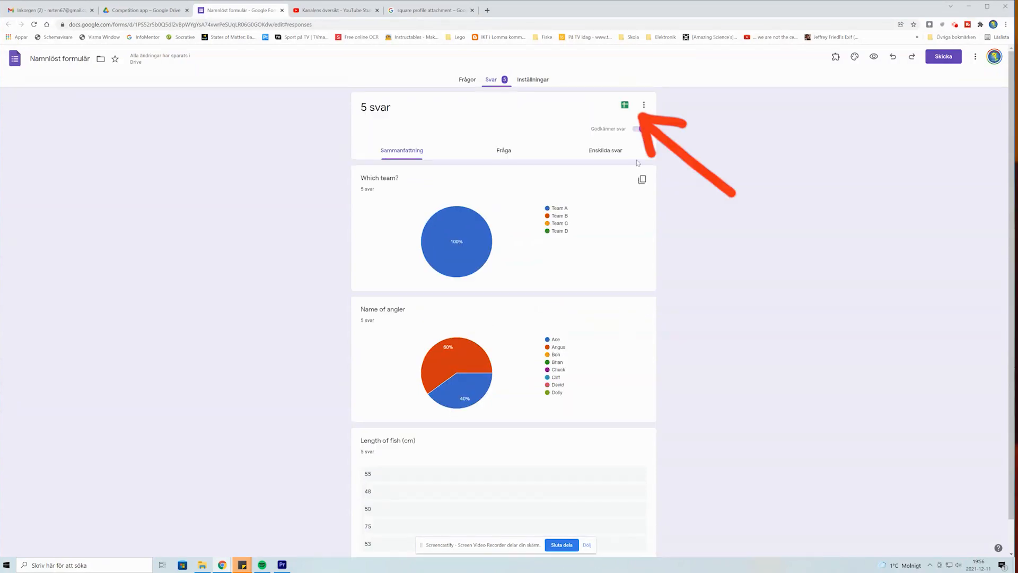
# Create a new linked response spreadsheet named "One species comp(Svar)".
pyautogui.click(626, 105)
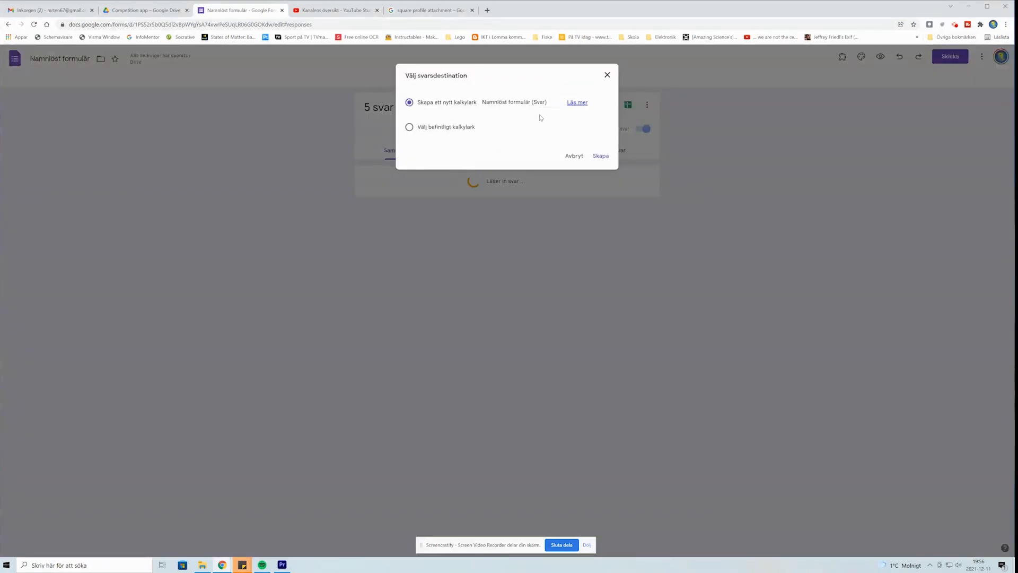
pyautogui.click(528, 100)
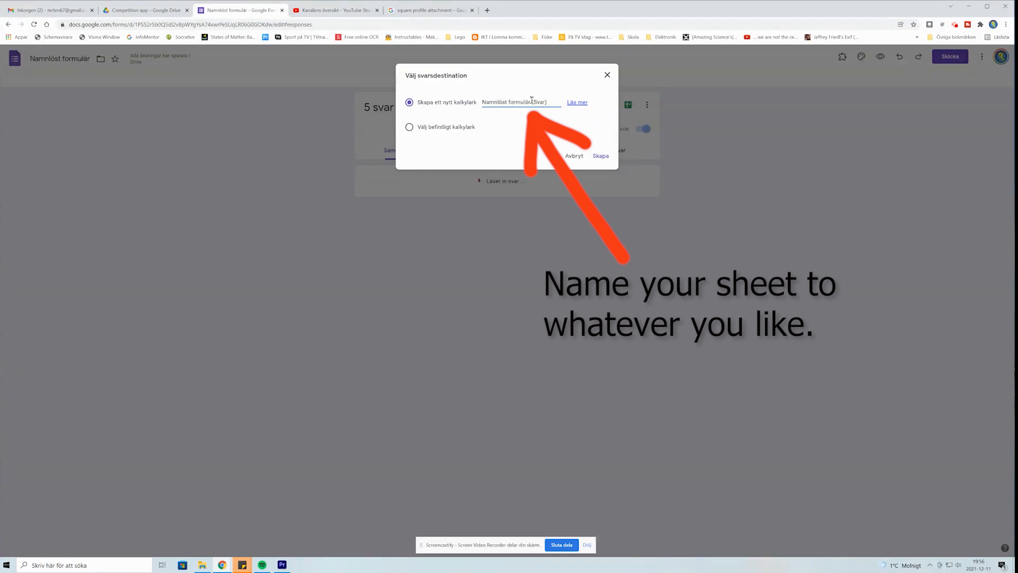
pyautogui.moveTo(530, 101); pyautogui.dragTo(481, 102)
pyautogui.write('One specie')
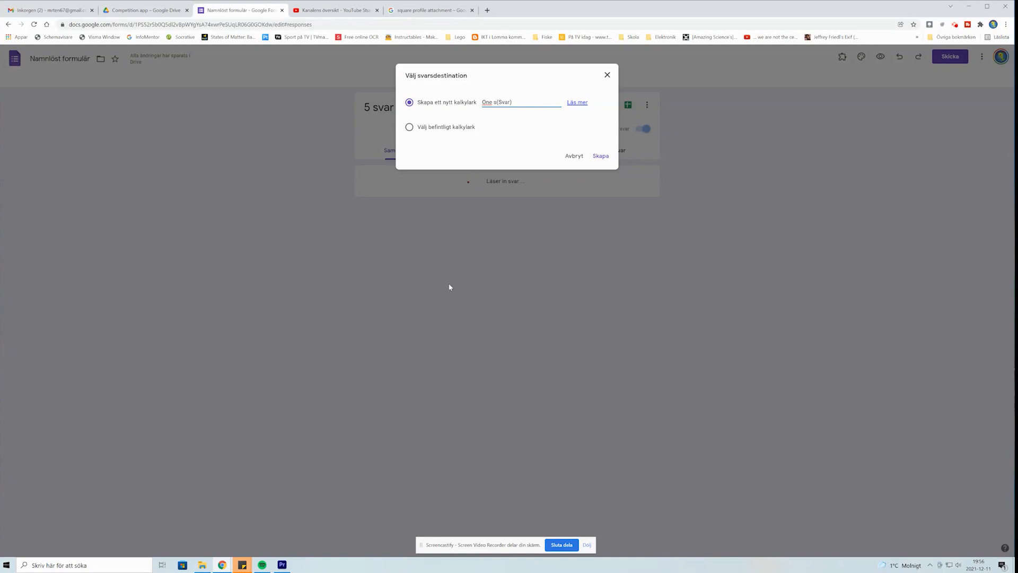
pyautogui.write('s comp')
pyautogui.click(602, 157)
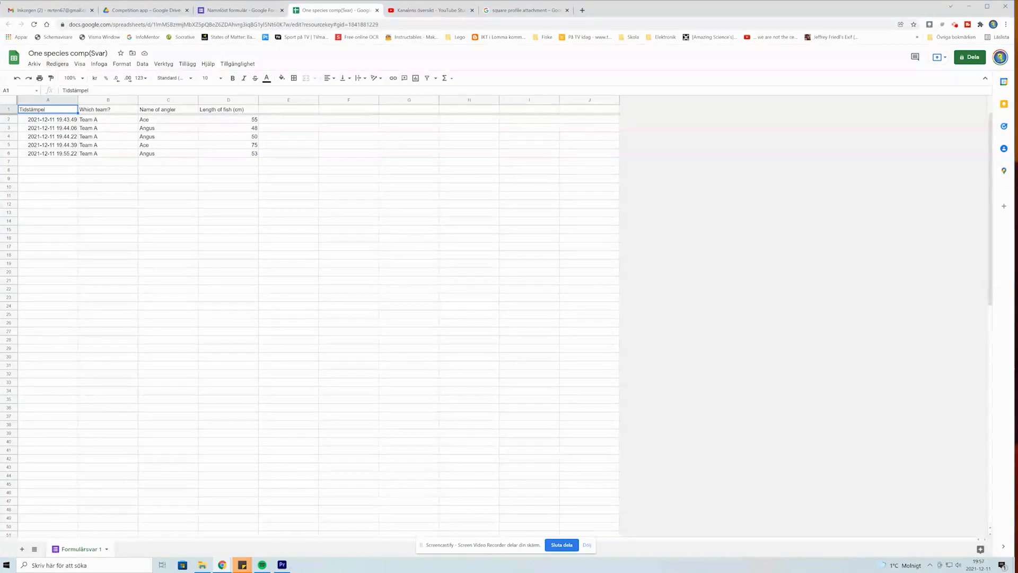
# Set the spreadsheet's locale (Språkkod) to USA and save the settings.
pyautogui.click(34, 64)
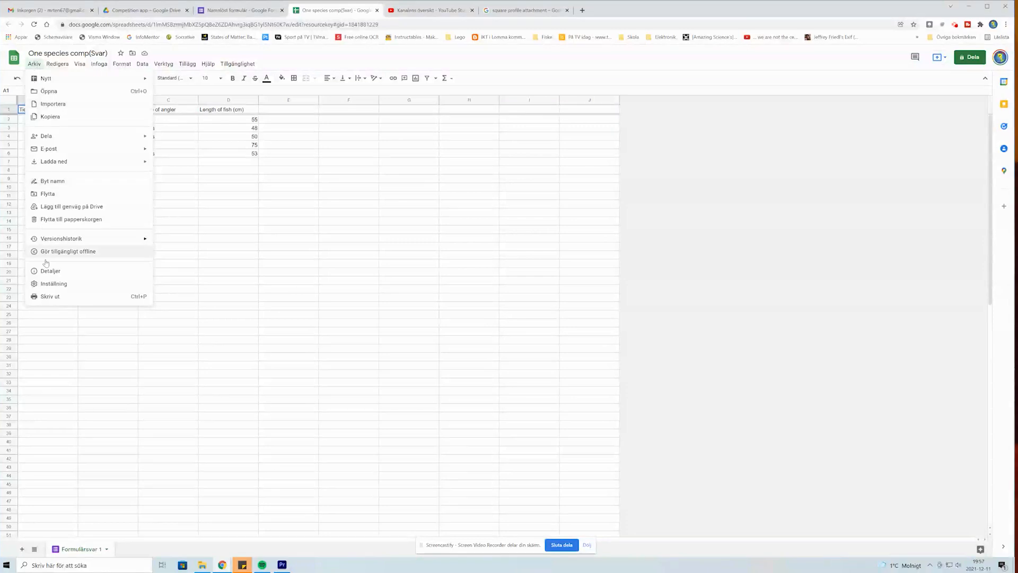
pyautogui.click(54, 283)
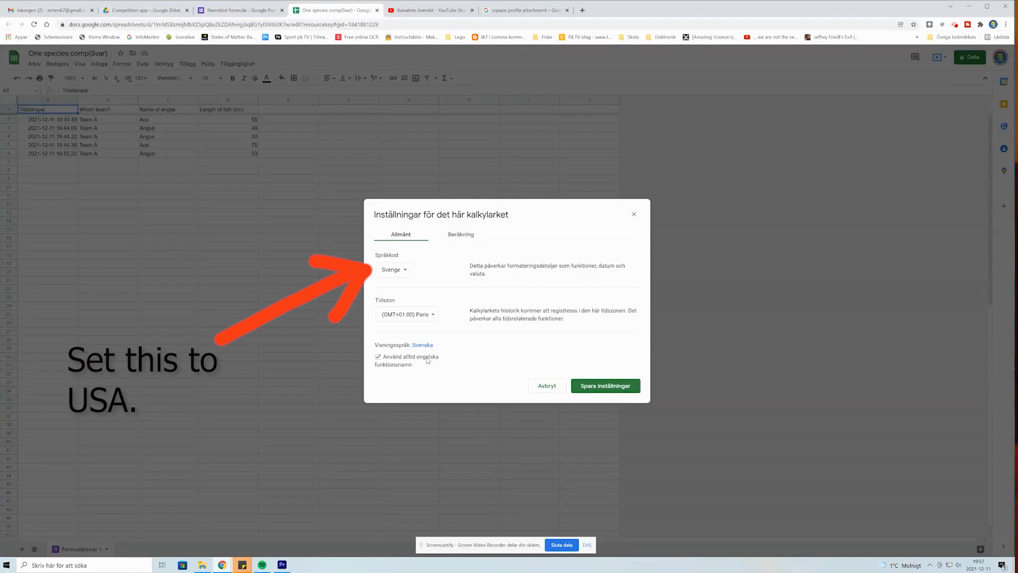
pyautogui.click(403, 270)
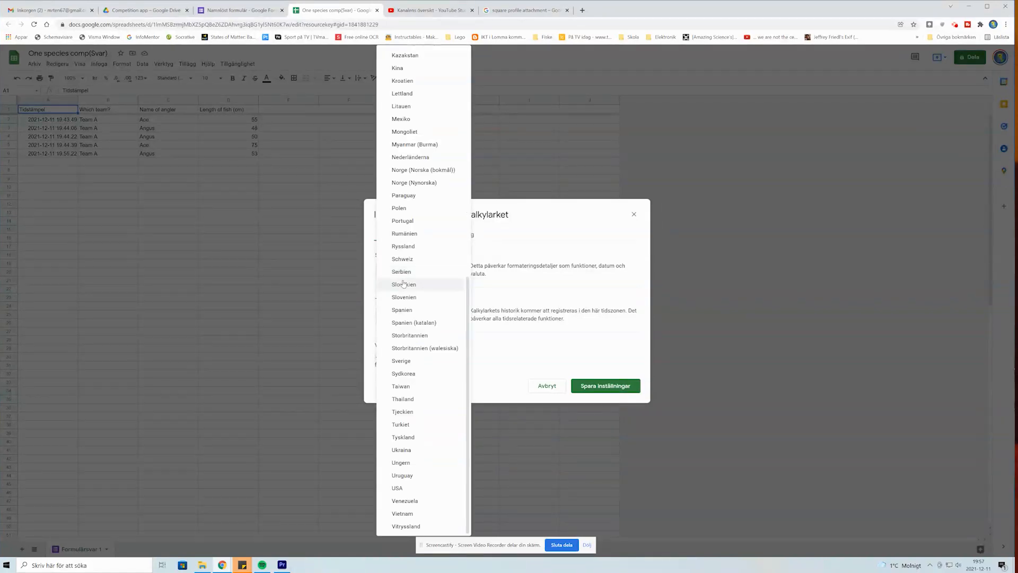
pyautogui.click(396, 488)
pyautogui.click(582, 387)
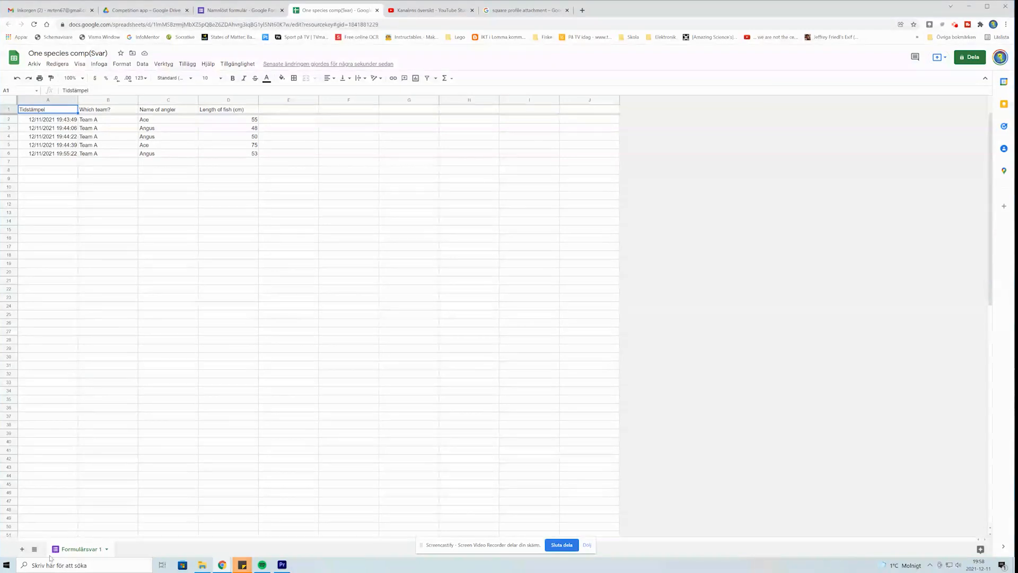
# Add two new sheets to the spreadsheet and name them Team A and Team B.
pyautogui.click(22, 550)
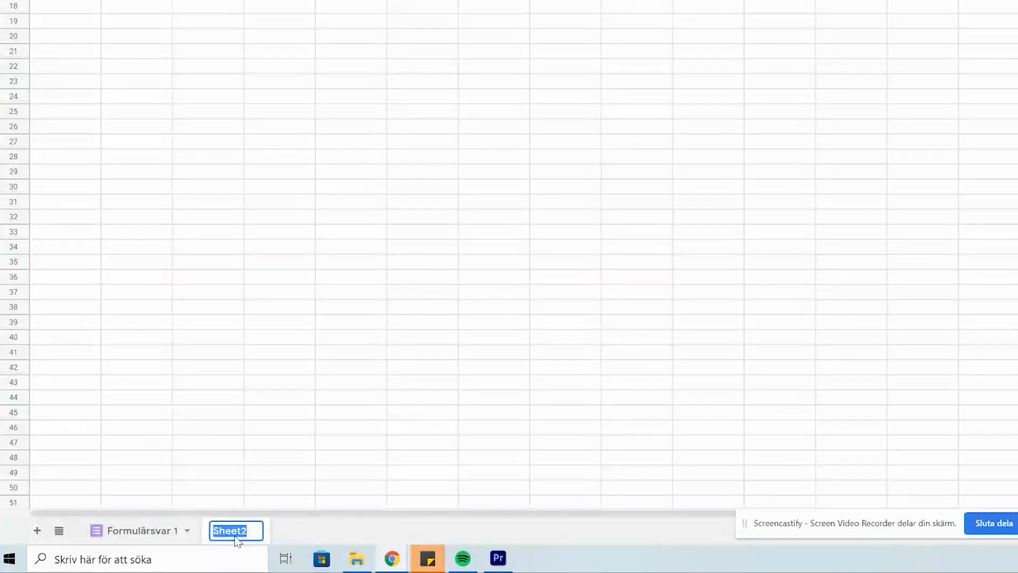
pyautogui.write('T')
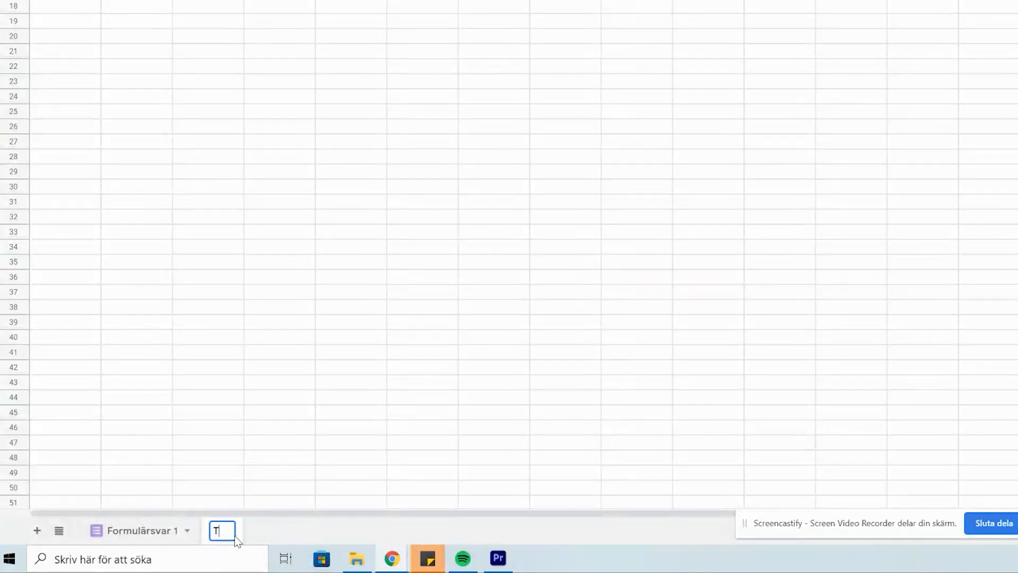
pyautogui.write('eam A')
pyautogui.click(37, 530)
pyautogui.doubleClick(304, 531)
pyautogui.write('Team B')
# Add two more sheets after Team B and name them Team C and Team D.
pyautogui.click(37, 531)
pyautogui.doubleClick(368, 532)
pyautogui.write('team ')
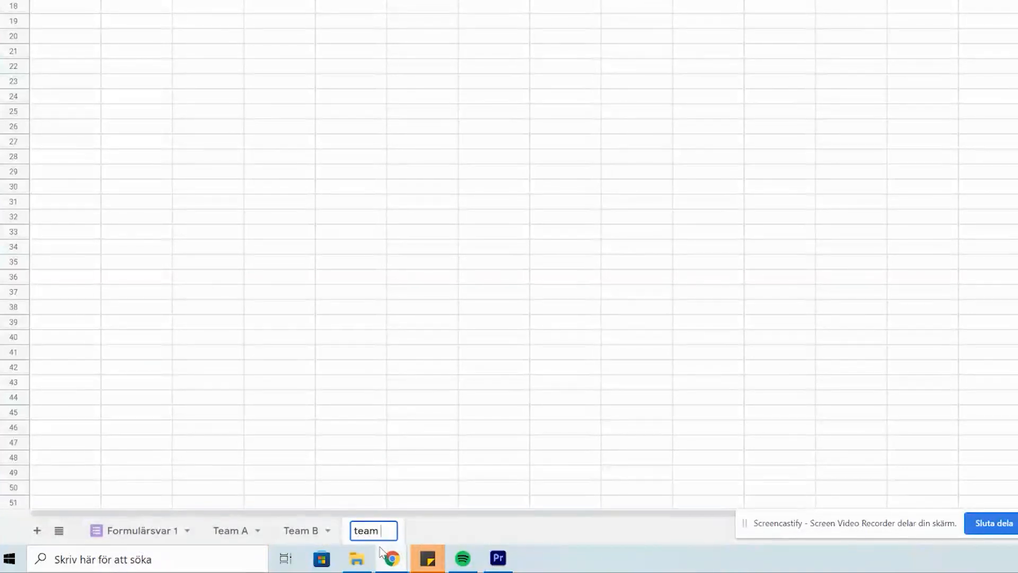
pyautogui.write('C')
pyautogui.click(37, 530)
pyautogui.doubleClick(443, 531)
pyautogui.write('Team D')
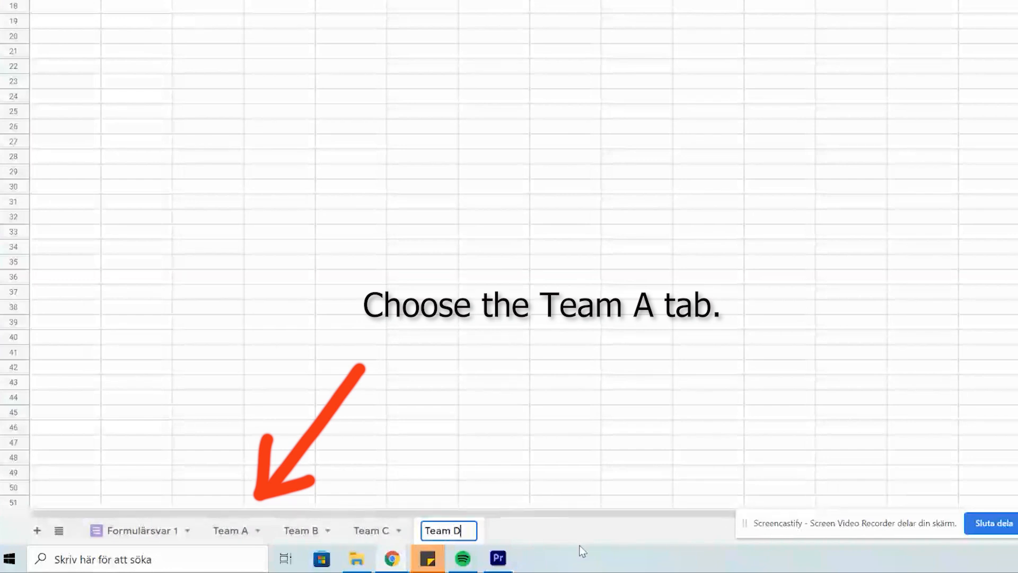
pyautogui.press('Return')
# In cell A1 of the Team A sheet, start a QUERY formula that references columns A:D of Formulärsvar 1.
pyautogui.click(230, 531)
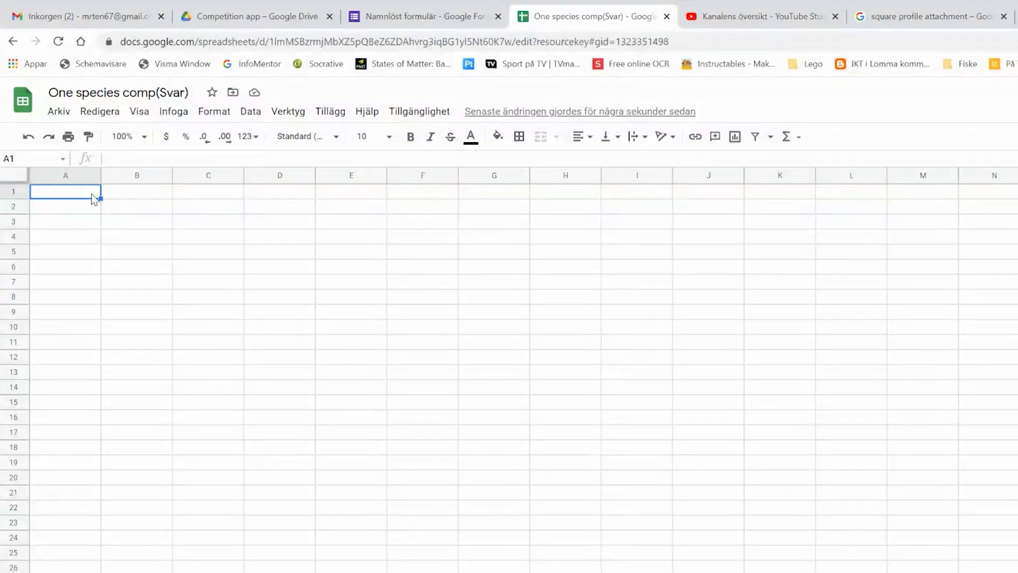
pyautogui.write('=')
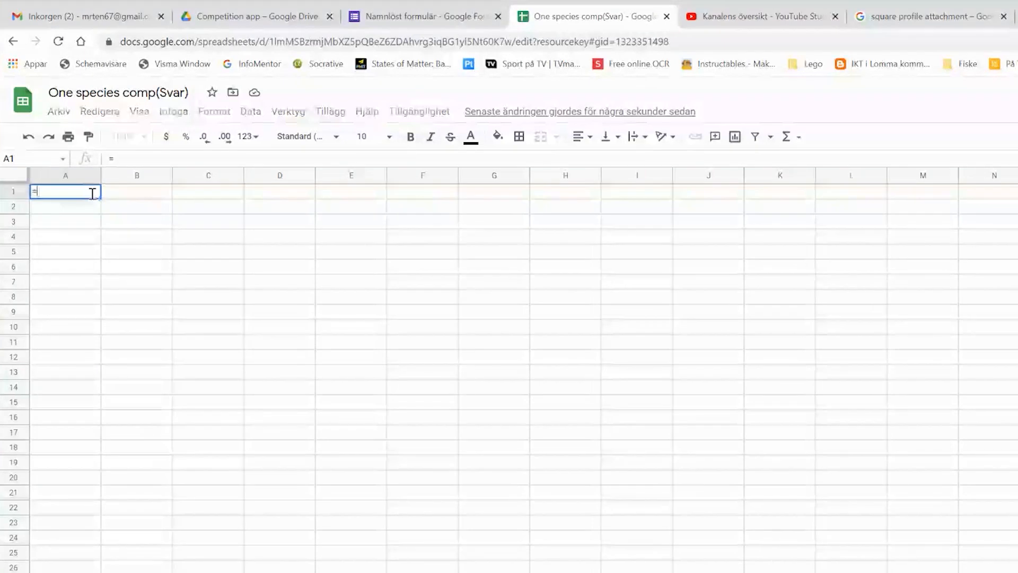
pyautogui.write('Query')
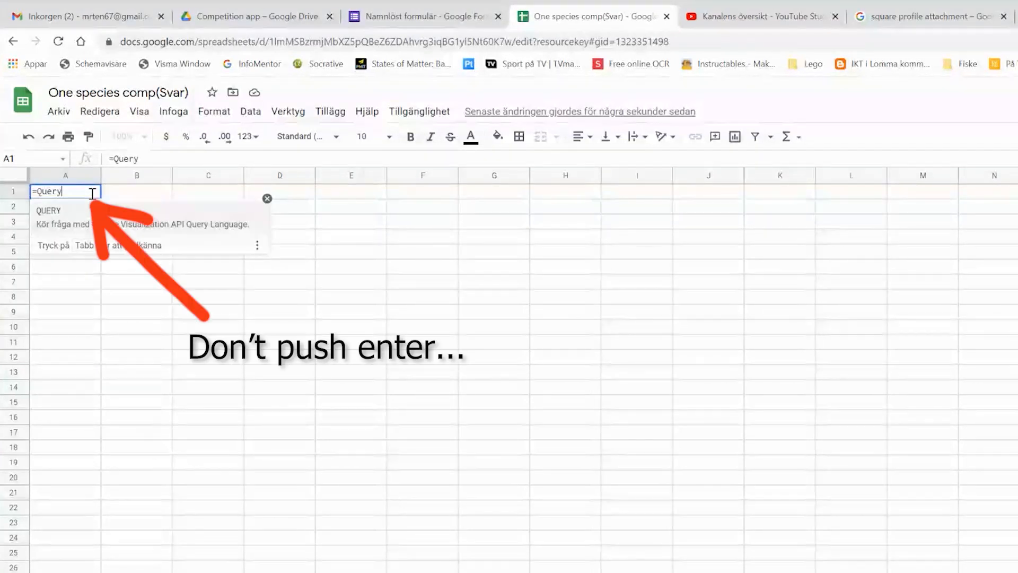
pyautogui.write('(')
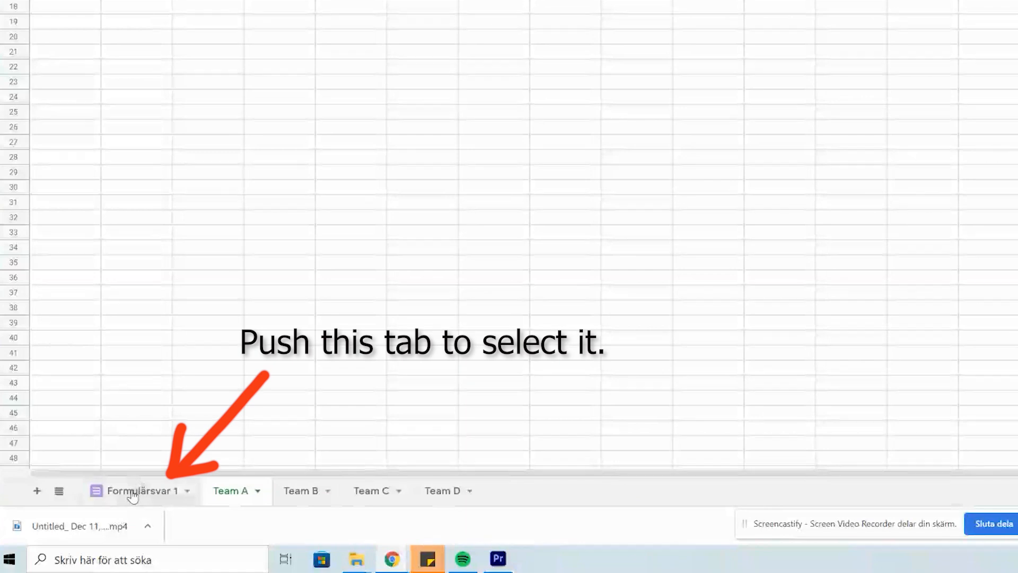
pyautogui.click(133, 494)
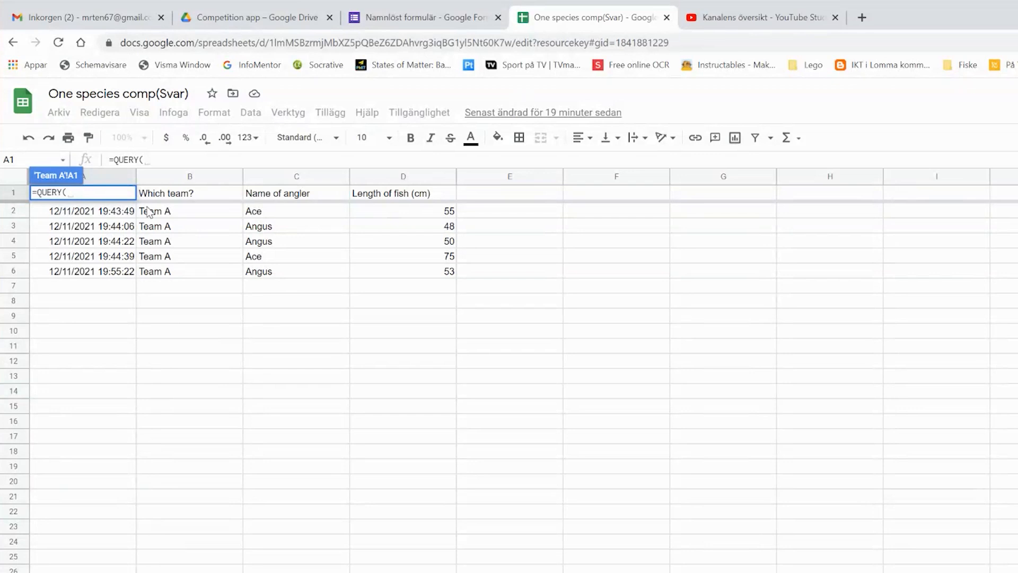
pyautogui.moveTo(103, 175); pyautogui.dragTo(426, 176)
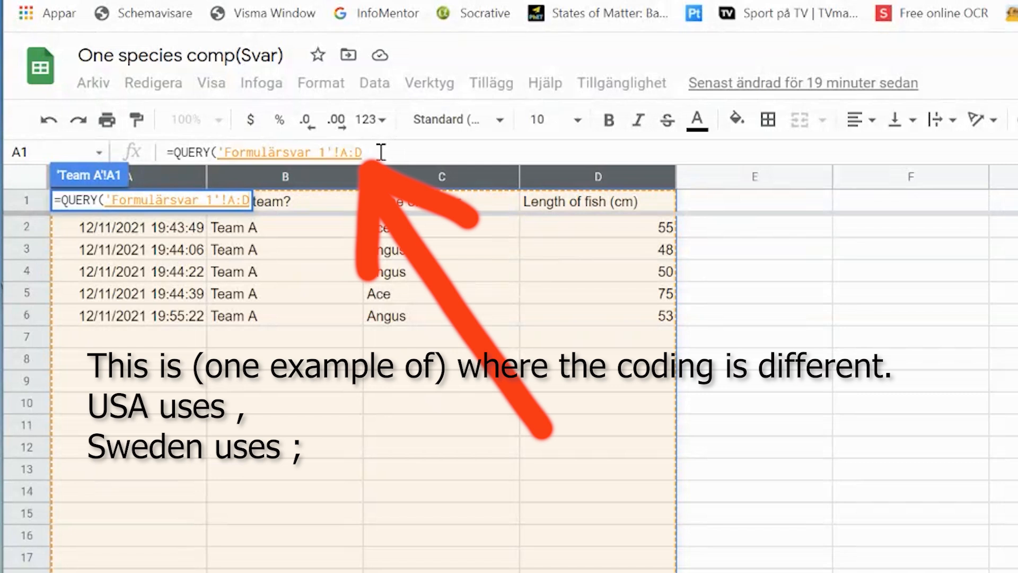
# Continue the QUERY formula with a comma and an opening double quote, selecting columns A, C and D.
pyautogui.write(', ')
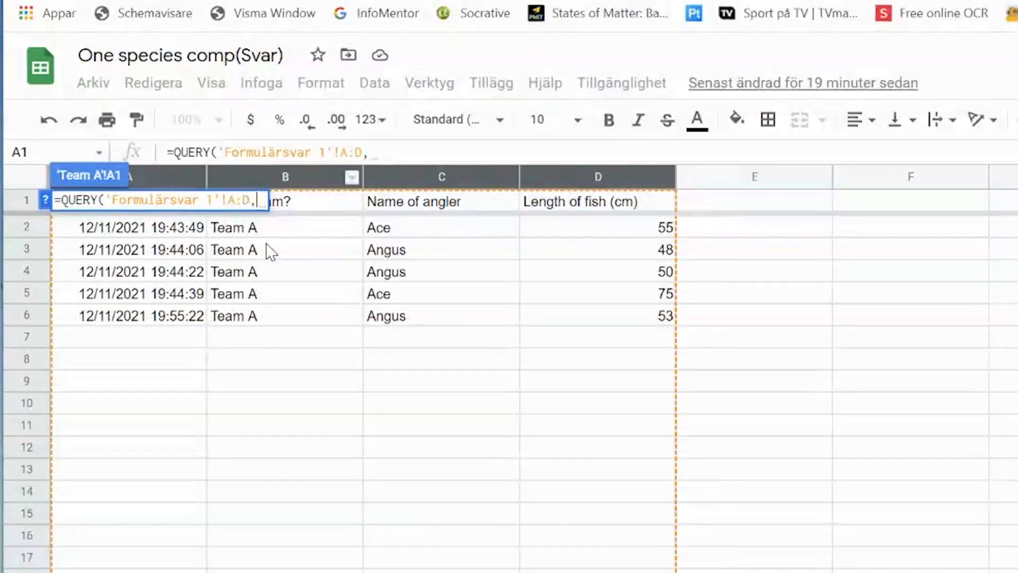
pyautogui.write('"')
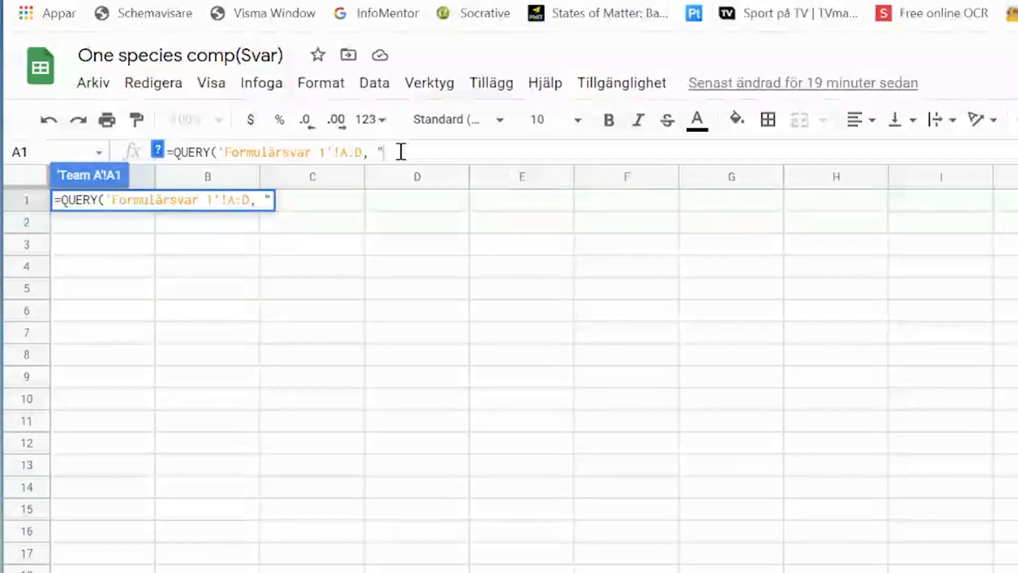
pyautogui.write('Select')
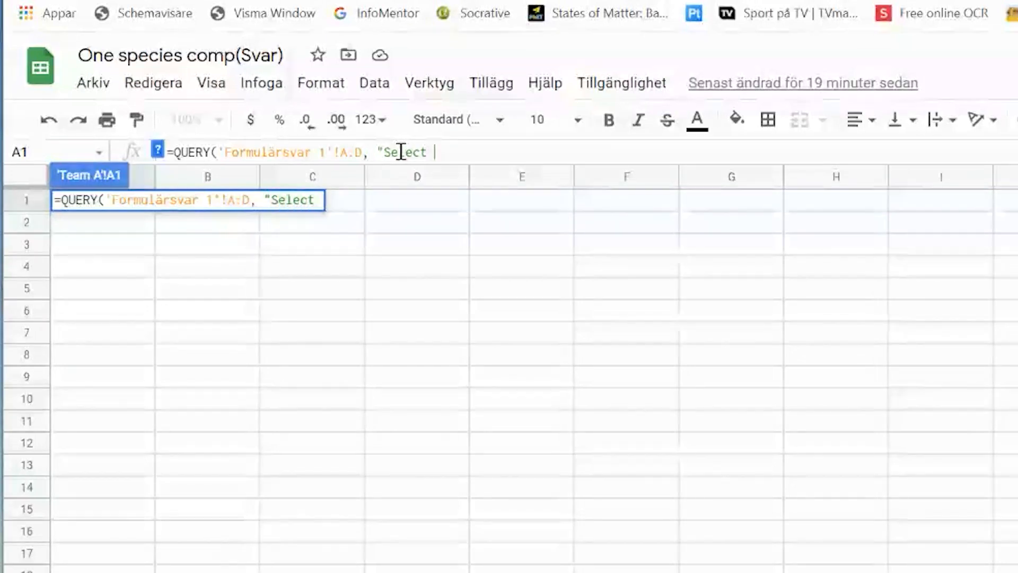
pyautogui.write(' A')
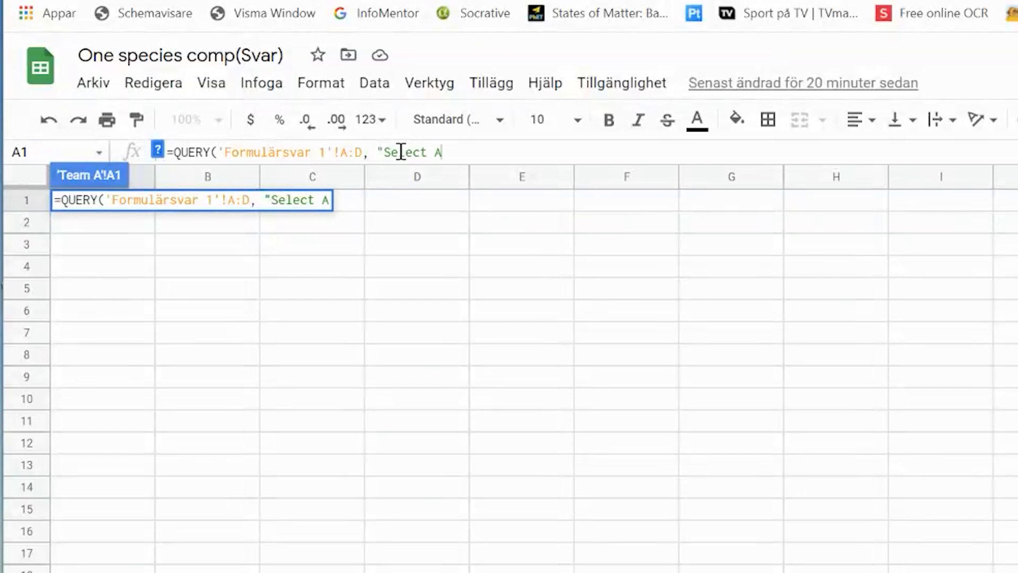
pyautogui.write(', C')
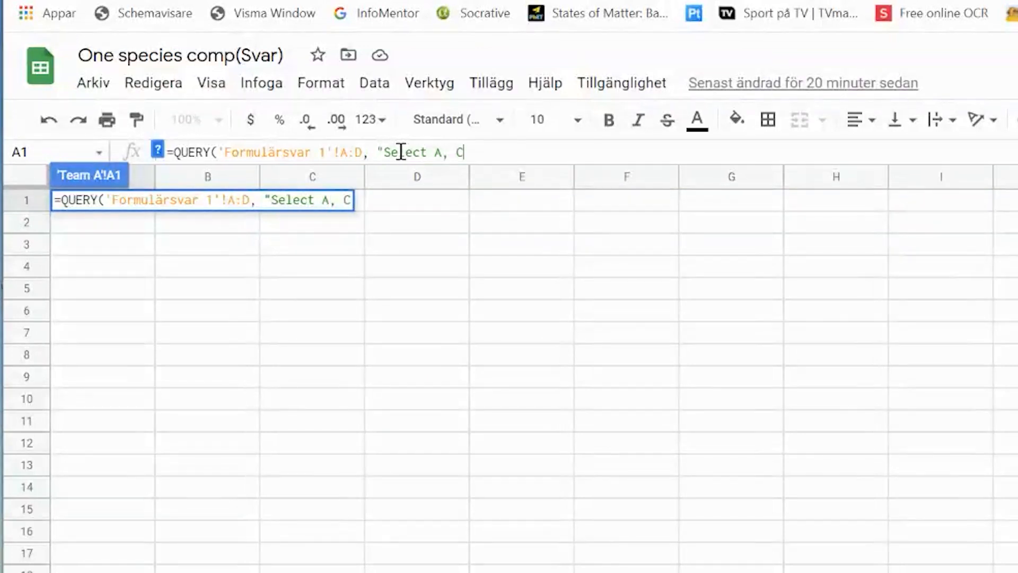
pyautogui.write(', D')
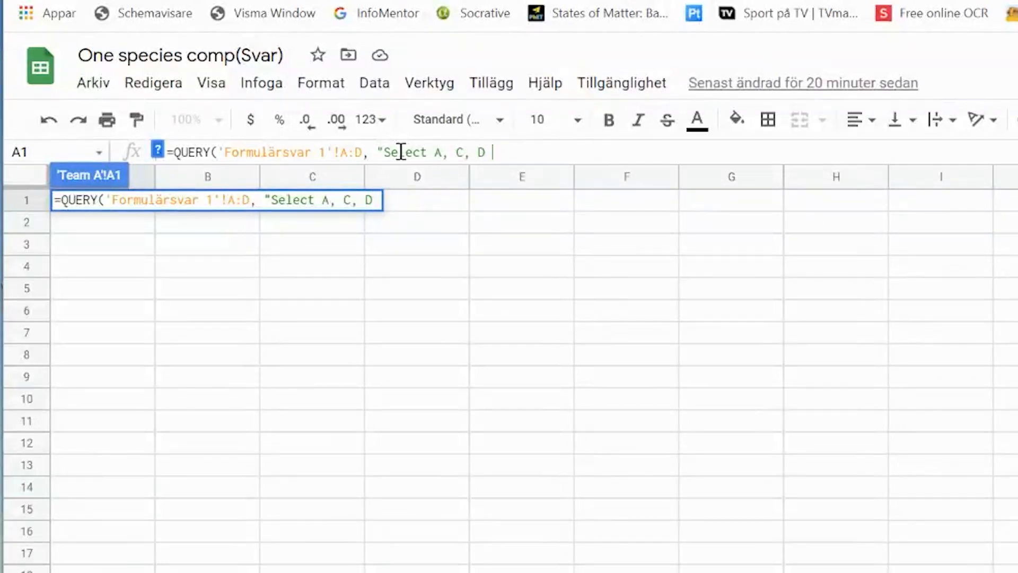
# Add the condition where B = 'Team A' to the query, with the team name in single quotes.
pyautogui.write(' where')
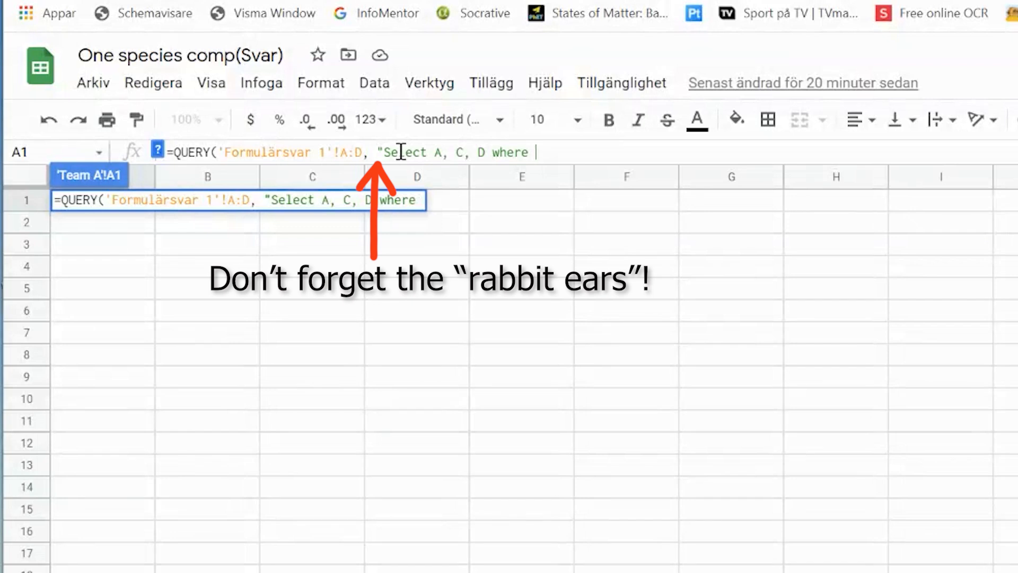
pyautogui.write(' B = ')
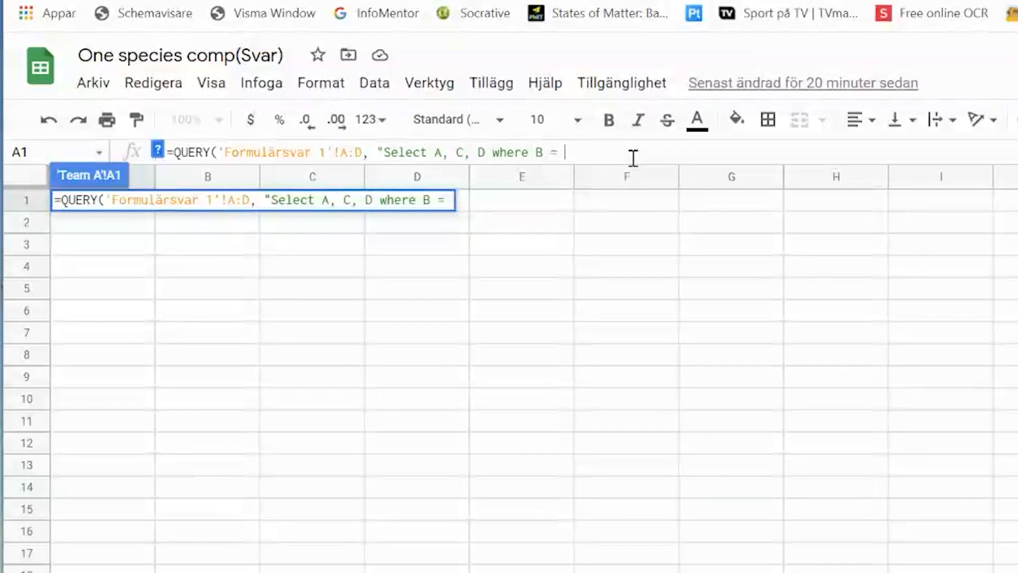
pyautogui.write("'")
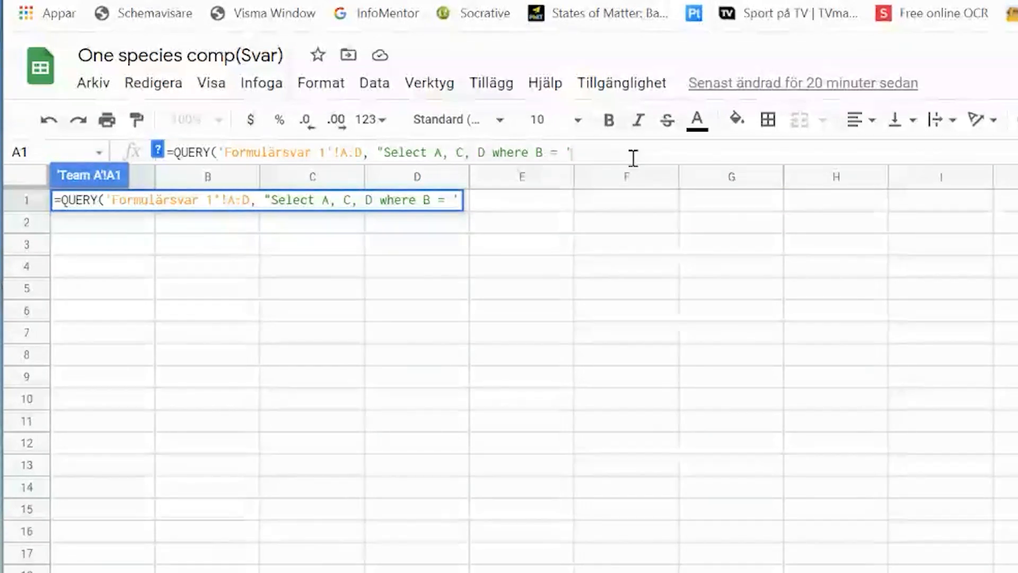
pyautogui.write('Team A')
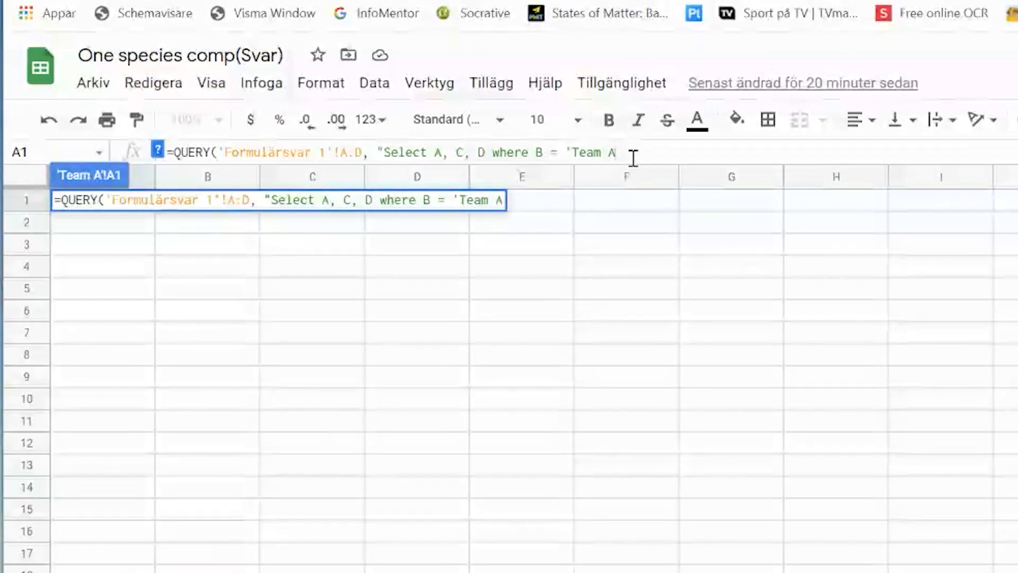
pyautogui.write("'")
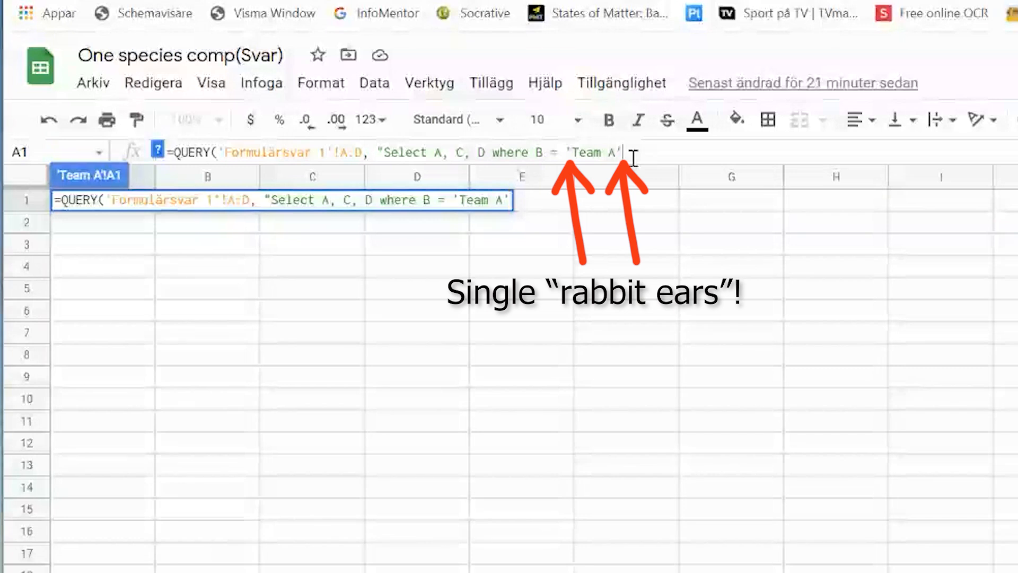
# Finish the query with order by D, close the quotes, set the header argument to 1 and commit the formula.
pyautogui.write(' order ')
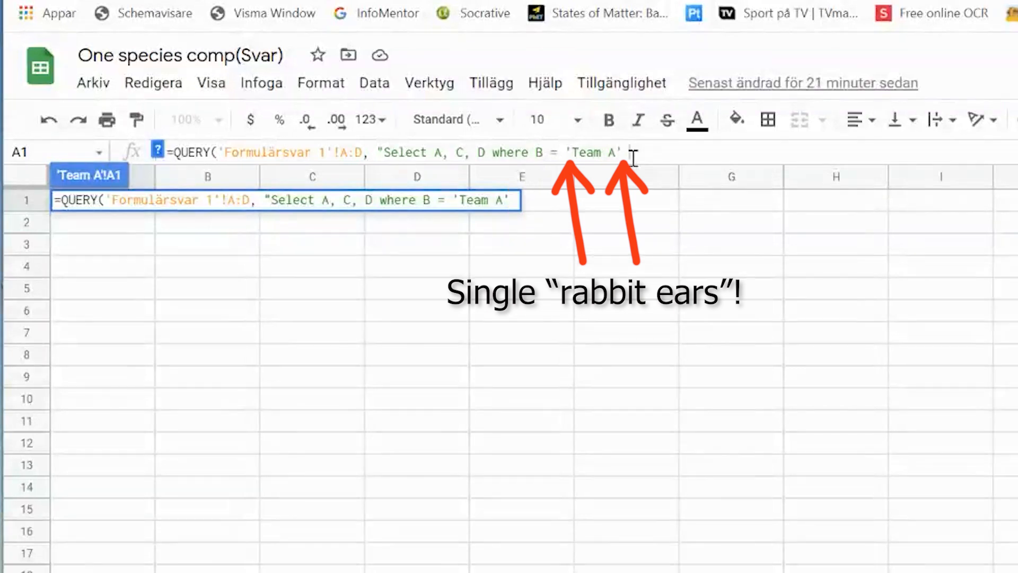
pyautogui.write('b')
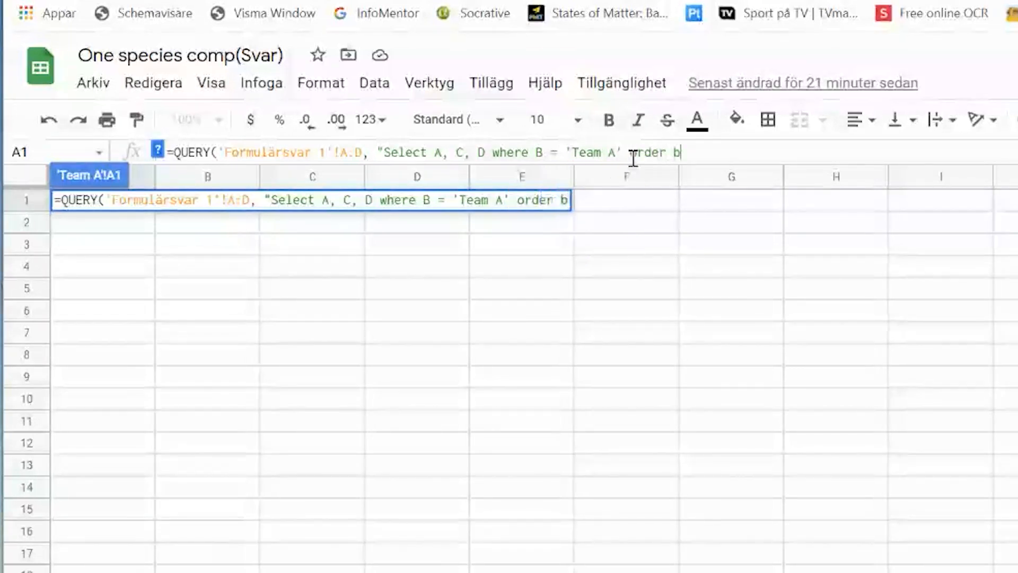
pyautogui.write('y D"')
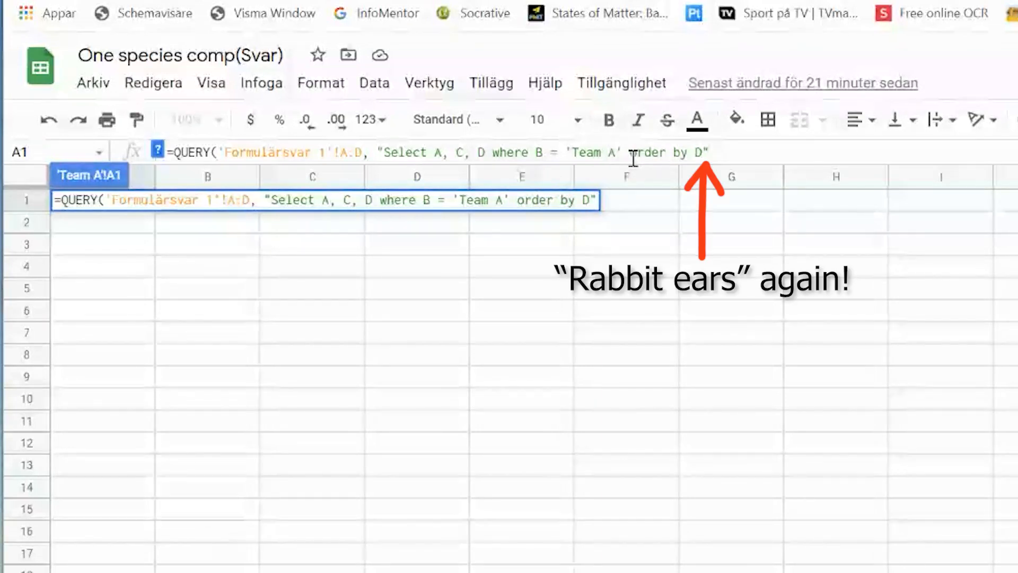
pyautogui.write(', 1')
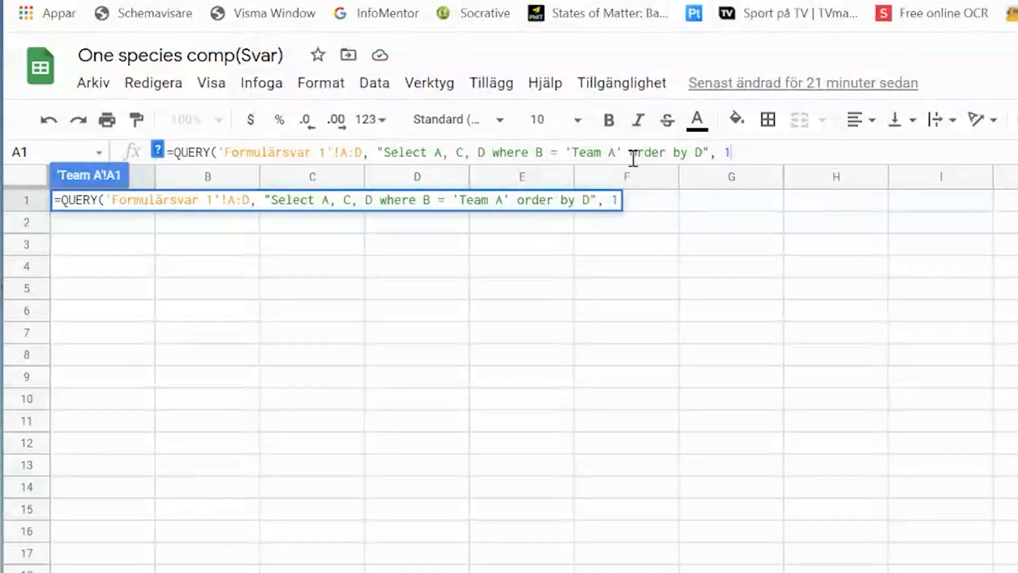
pyautogui.write(')')
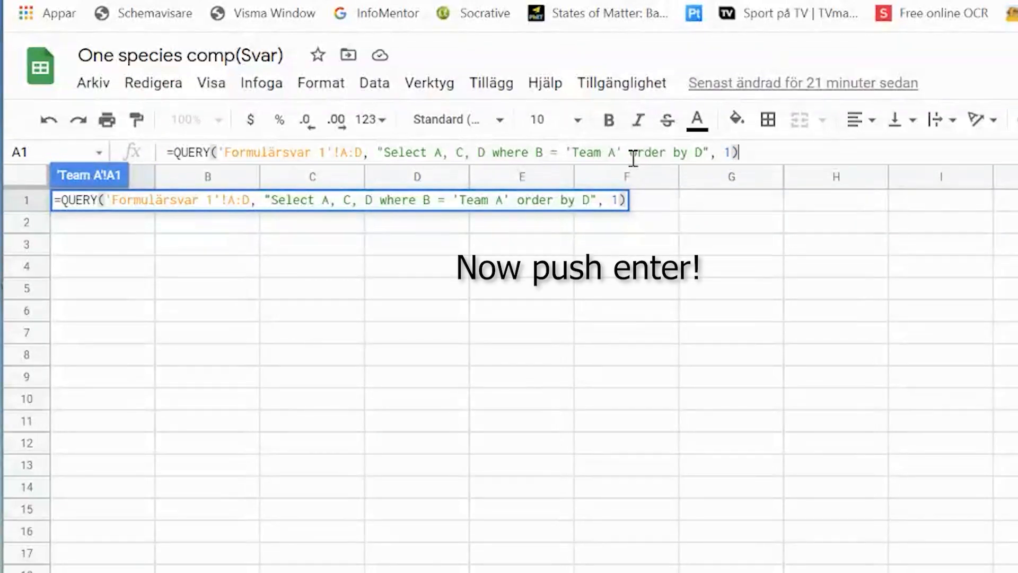
pyautogui.press('Return')
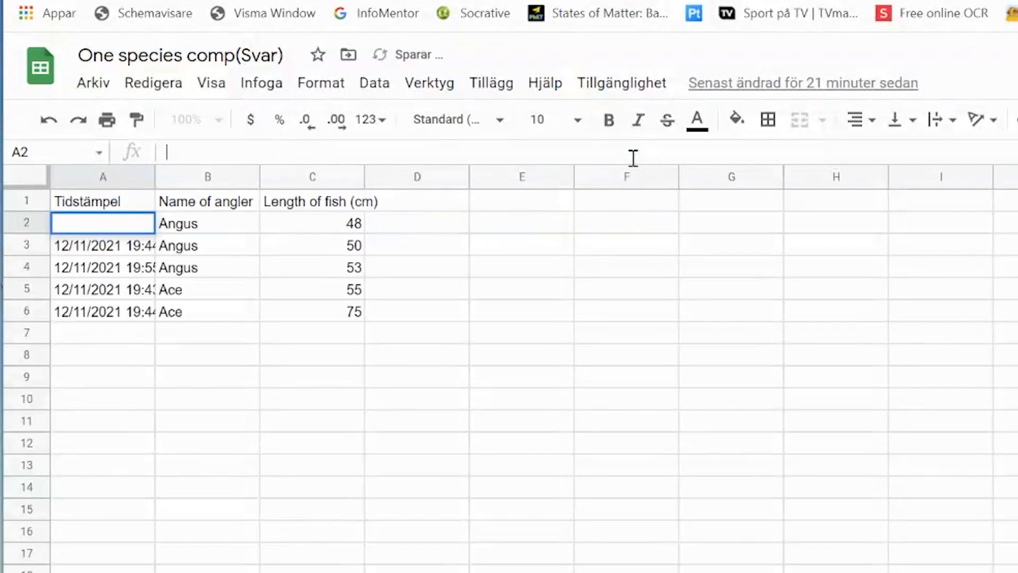
pyautogui.click(152, 364)
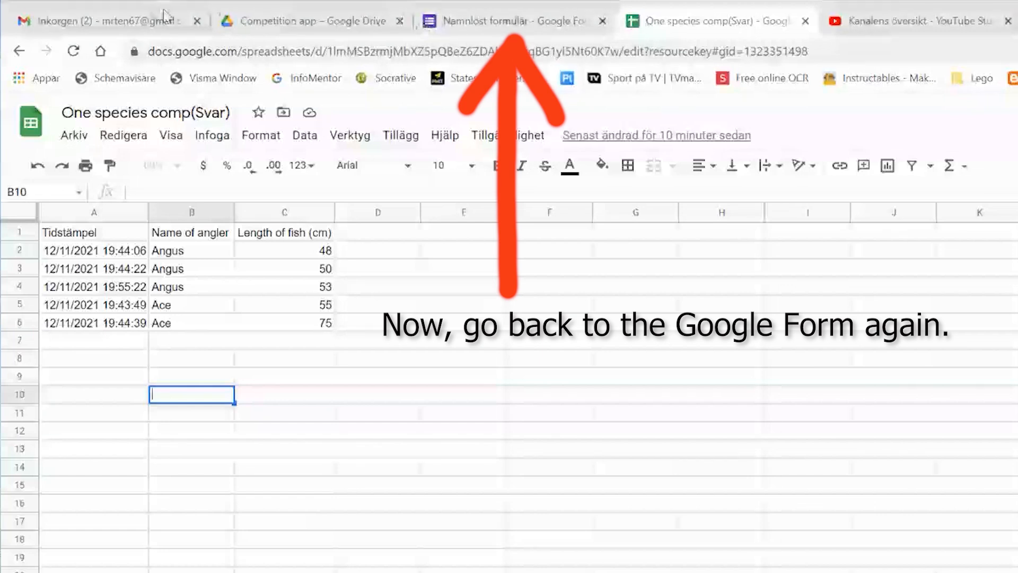
# Preview the form from Google Forms and submit a response for Team A with the first listed angler and a fish length of 70.
pyautogui.click(496, 27)
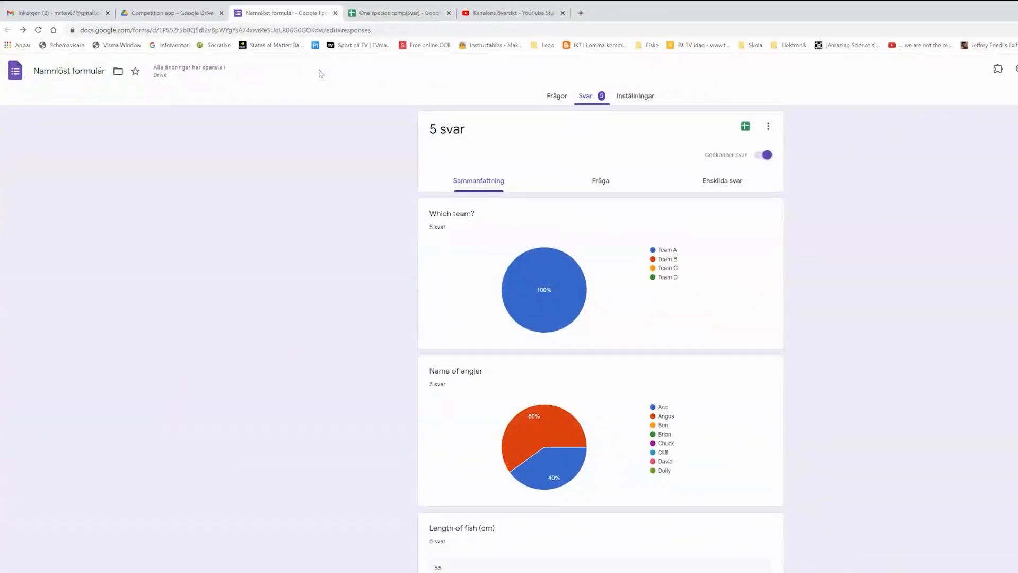
pyautogui.click(464, 80)
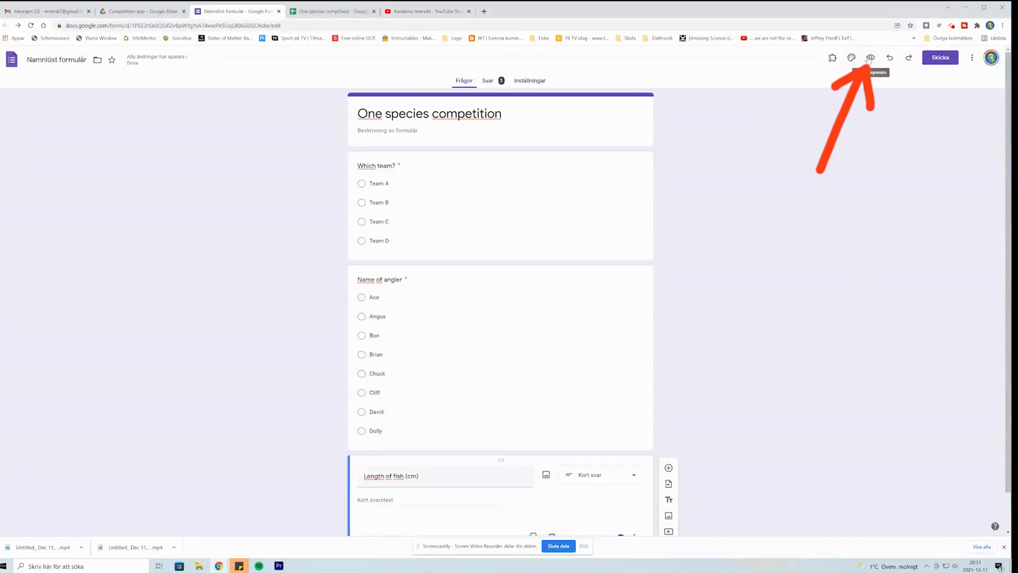
pyautogui.click(870, 58)
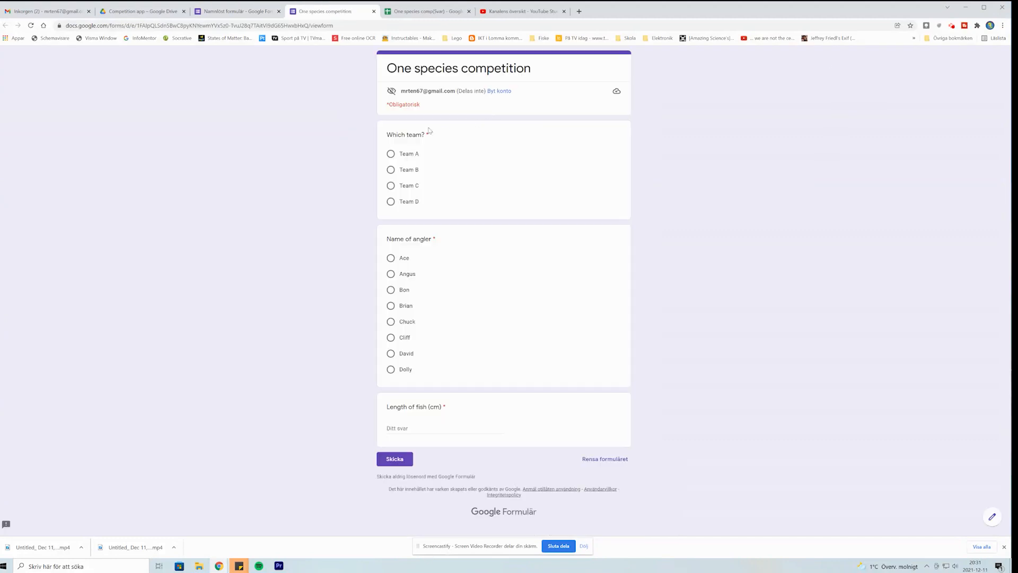
pyautogui.click(391, 154)
pyautogui.click(391, 258)
pyautogui.click(404, 428)
pyautogui.write('70')
pyautogui.click(395, 463)
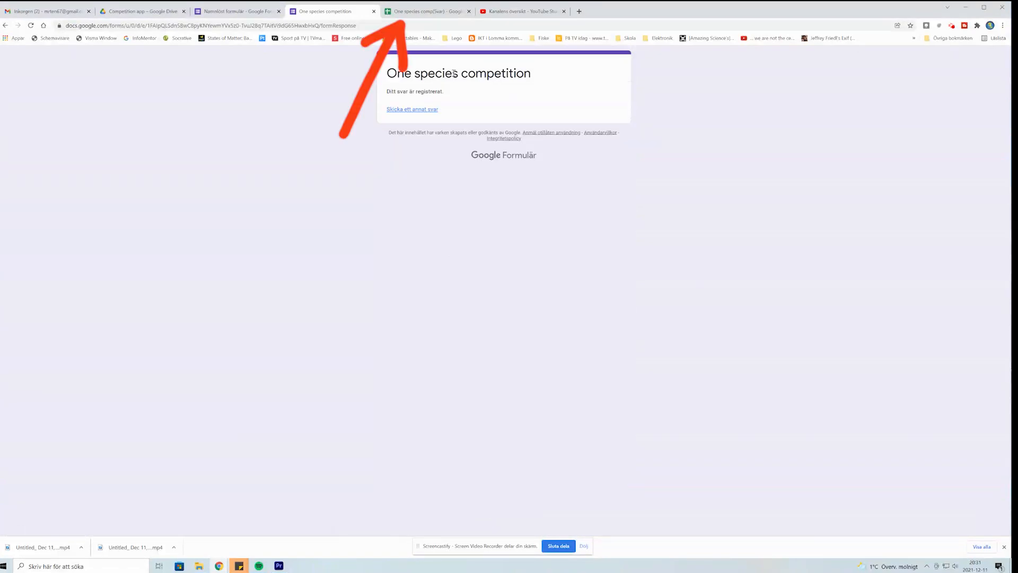
# Switch back to the response spreadsheet and check the form responses and the QUERY formulas on the Team B, Team C and Team D sheets.
pyautogui.click(421, 12)
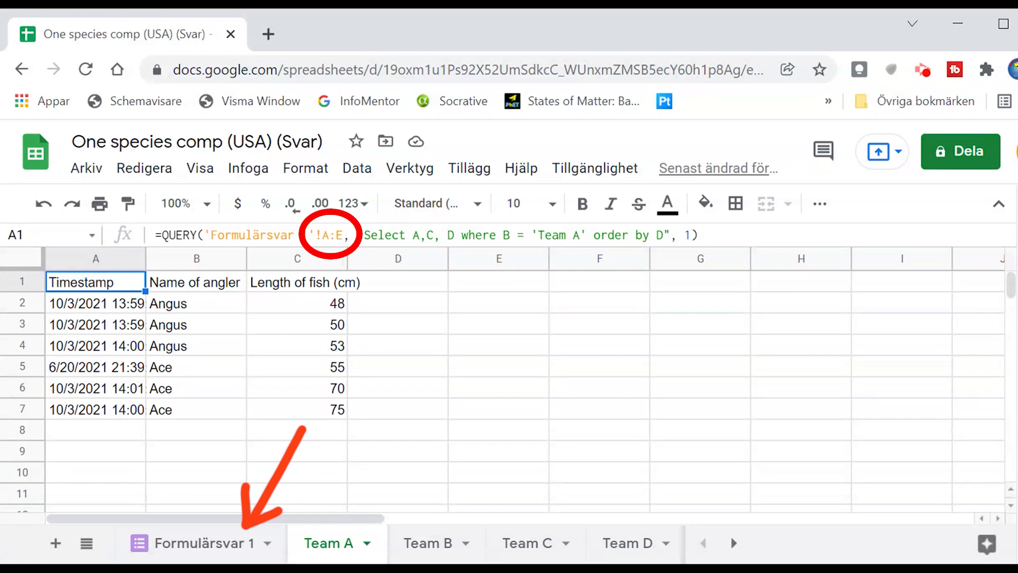
pyautogui.click(225, 549)
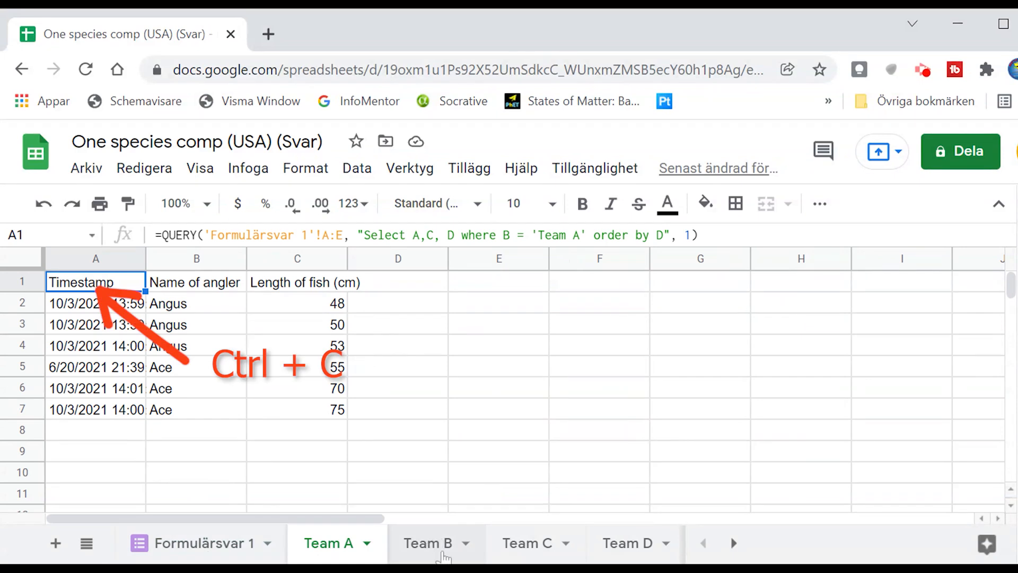
pyautogui.click(443, 555)
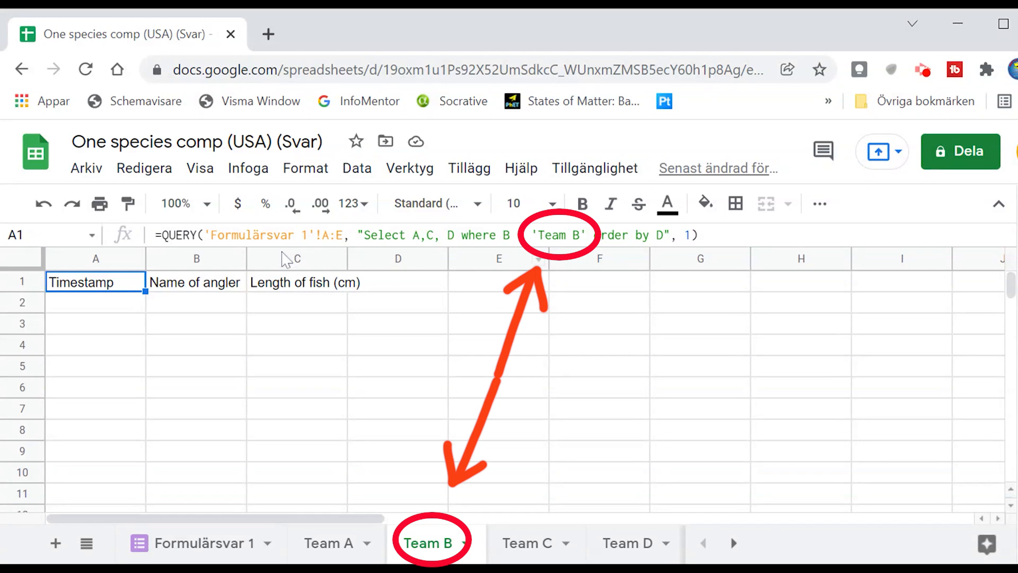
pyautogui.click(521, 546)
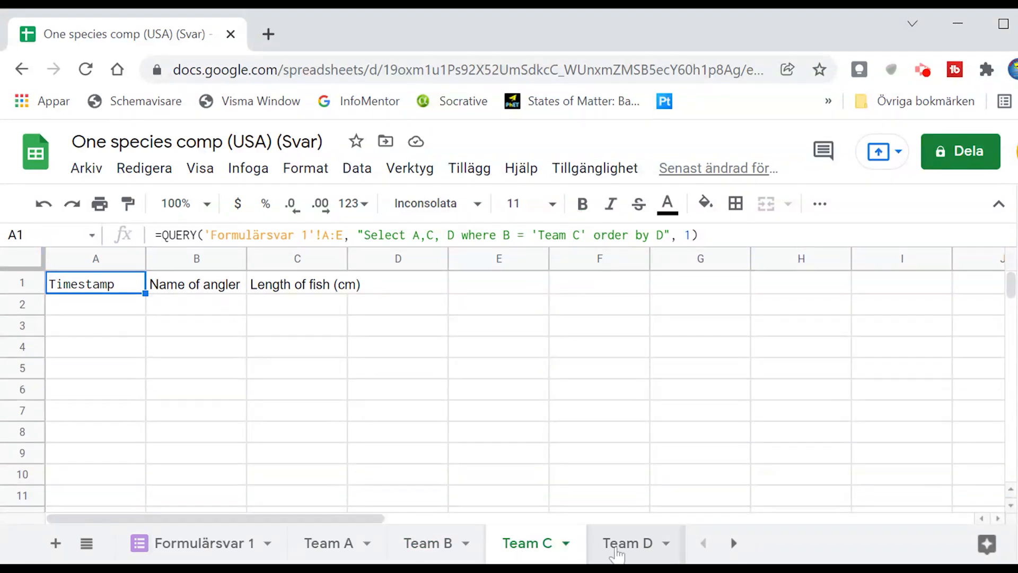
pyautogui.click(623, 549)
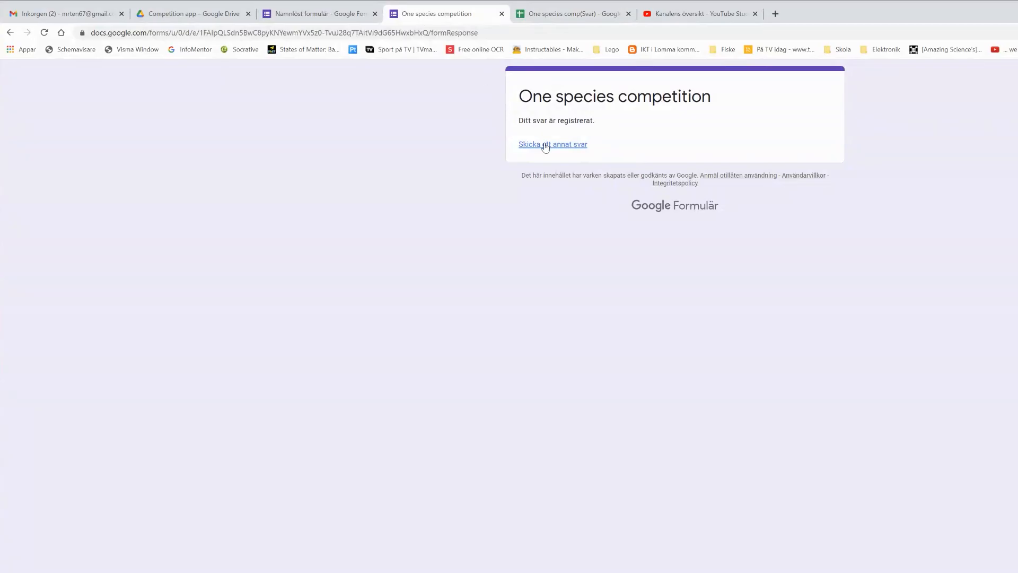
# Submit another form response for Team B with the third listed angler and a fish length of 60.
pyautogui.click(545, 146)
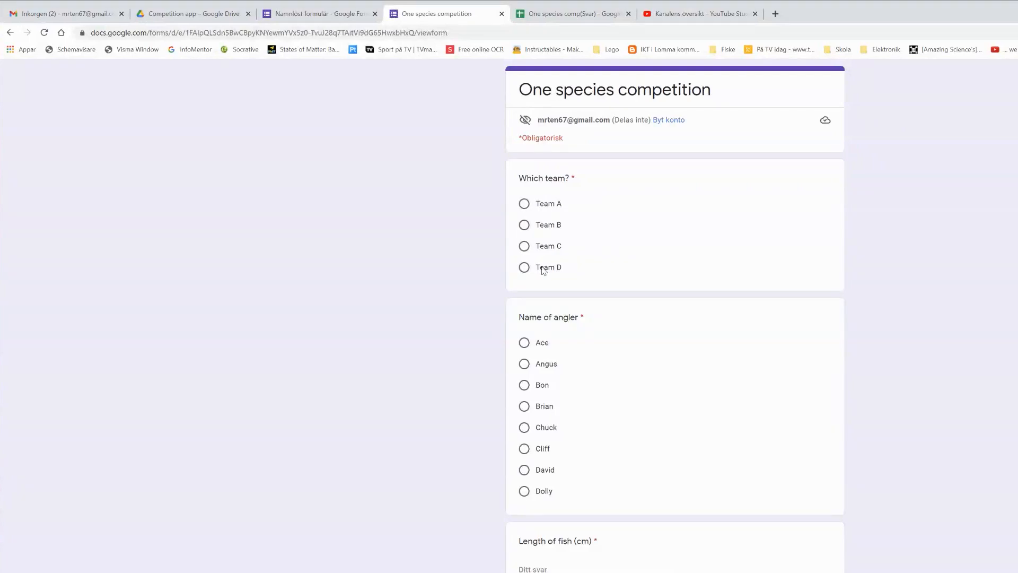
pyautogui.click(524, 228)
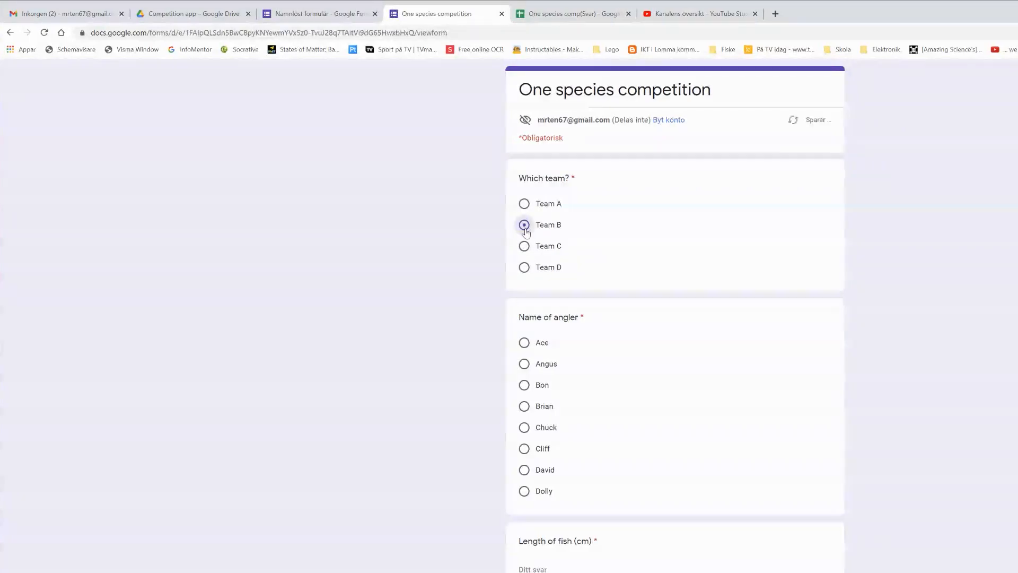
pyautogui.click(525, 389)
pyautogui.click(557, 568)
pyautogui.write('60')
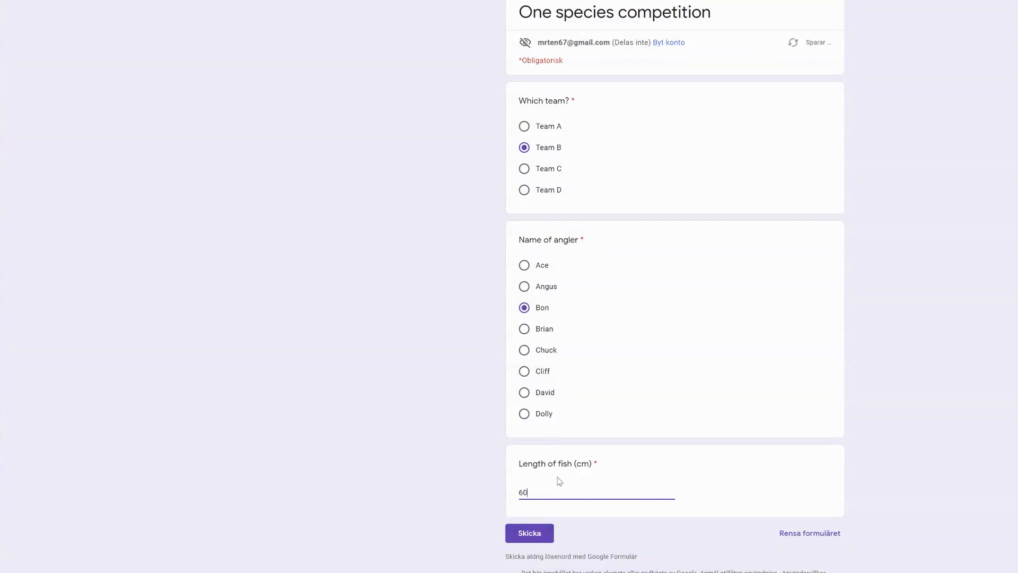
pyautogui.click(527, 534)
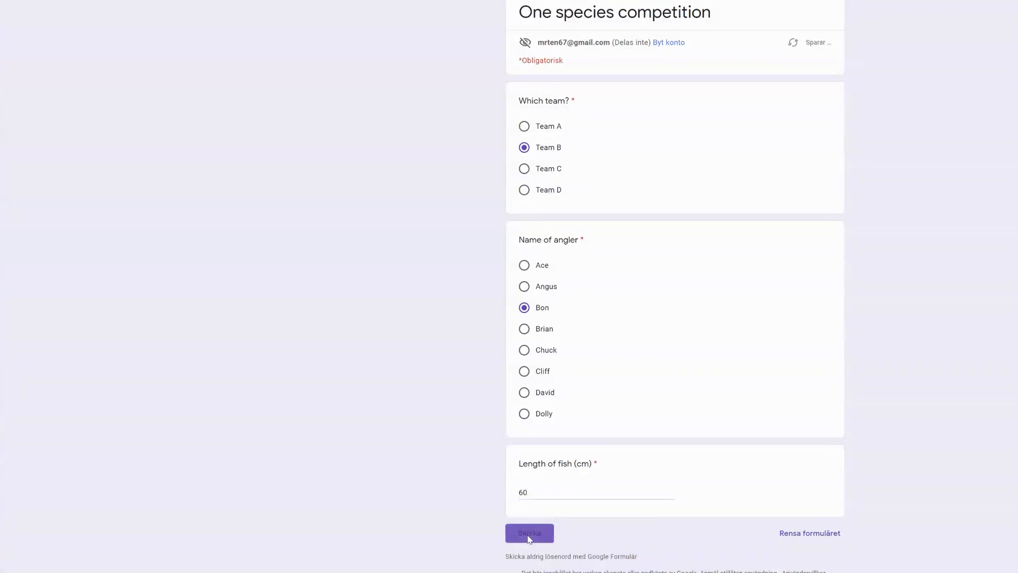
# Submit another form response for Team C with the fifth listed angler and a fish length of 77.
pyautogui.click(546, 68)
pyautogui.click(524, 168)
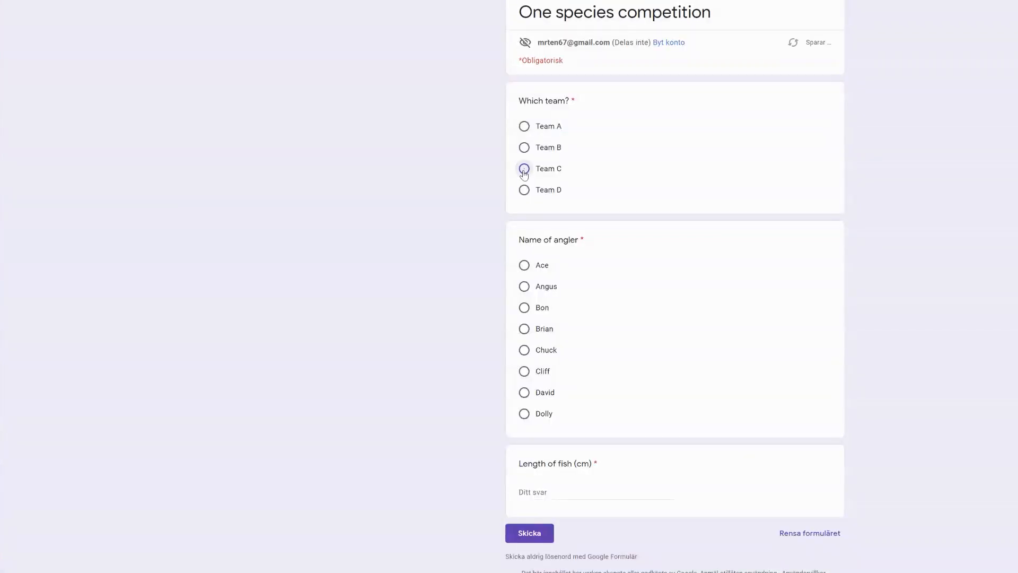
pyautogui.click(525, 352)
pyautogui.click(546, 490)
pyautogui.write('77')
pyautogui.click(530, 535)
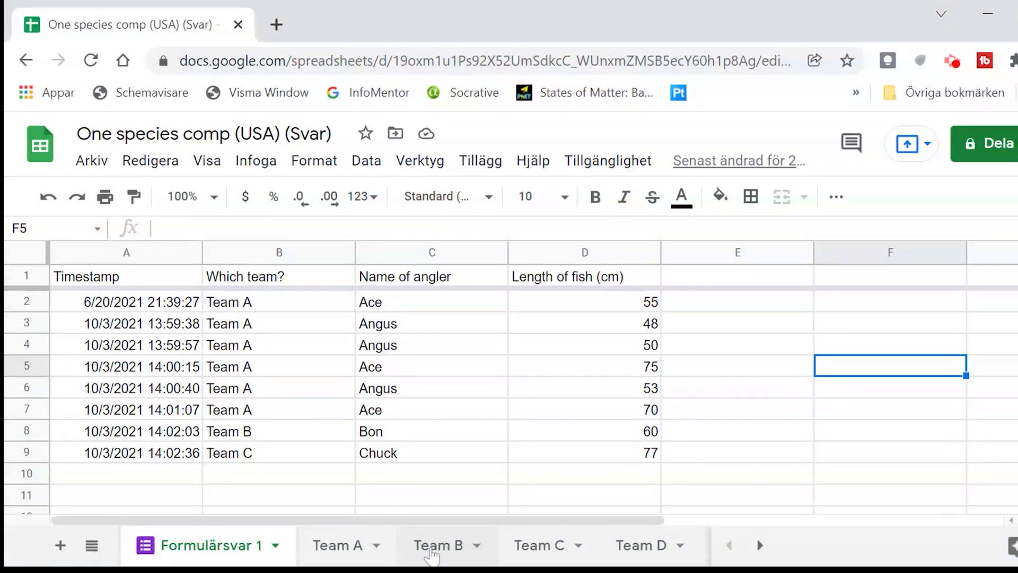
# Check the query results on the Team B and Team C sheets of the response spreadsheet.
pyautogui.click(447, 557)
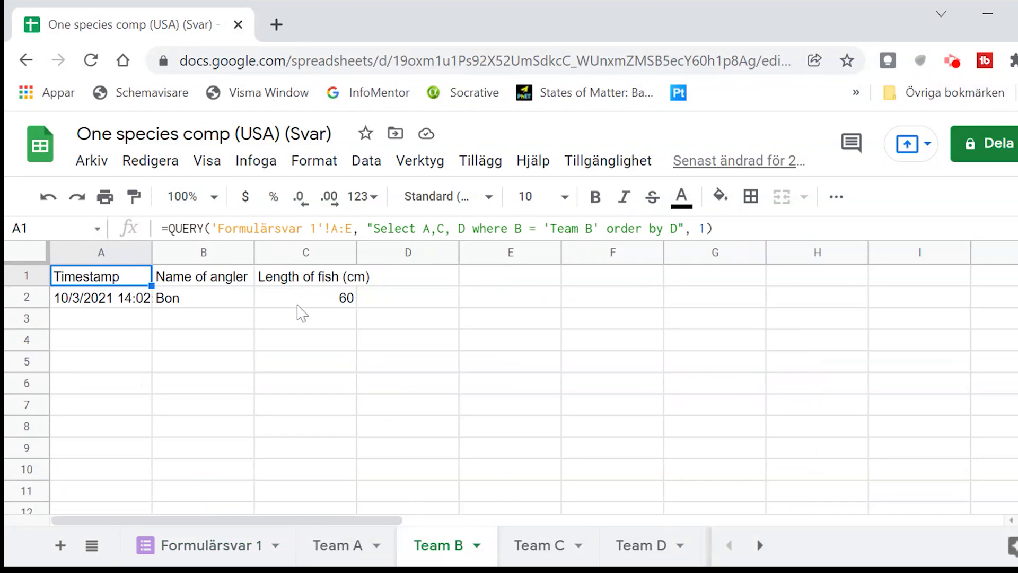
pyautogui.click(550, 551)
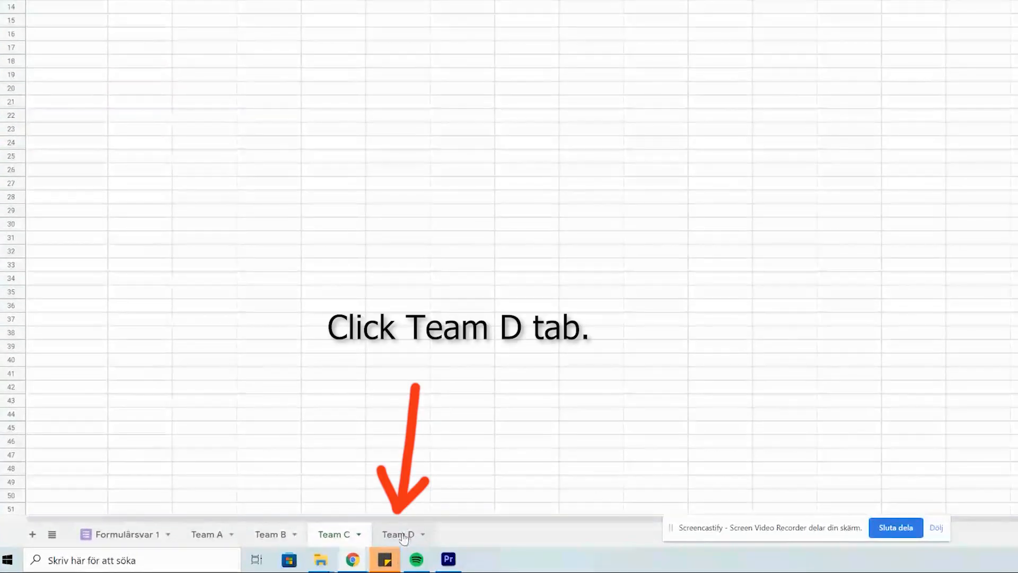
# Add a new sheet after the Team D sheet and rename it Results.
pyautogui.click(405, 537)
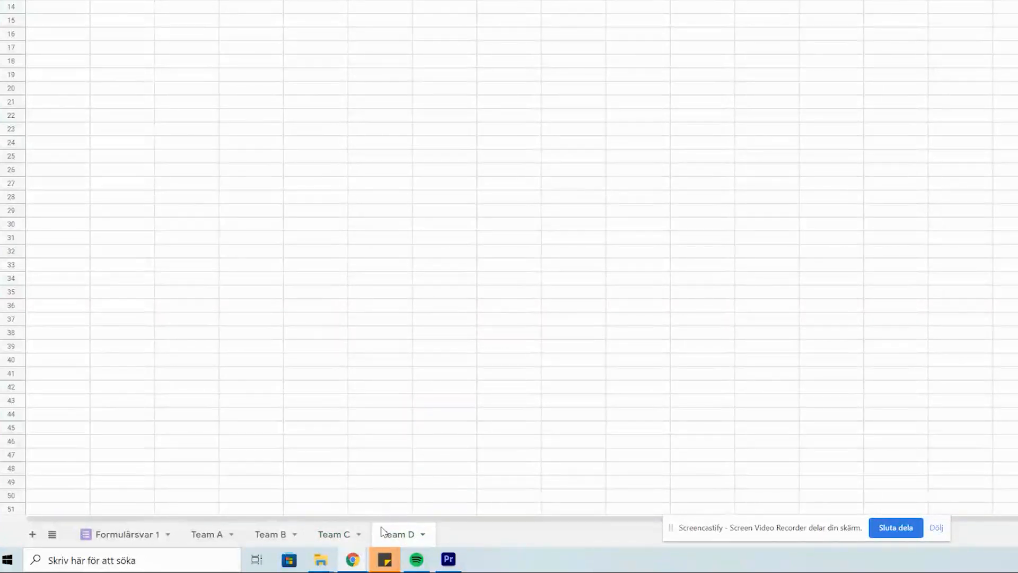
pyautogui.click(32, 535)
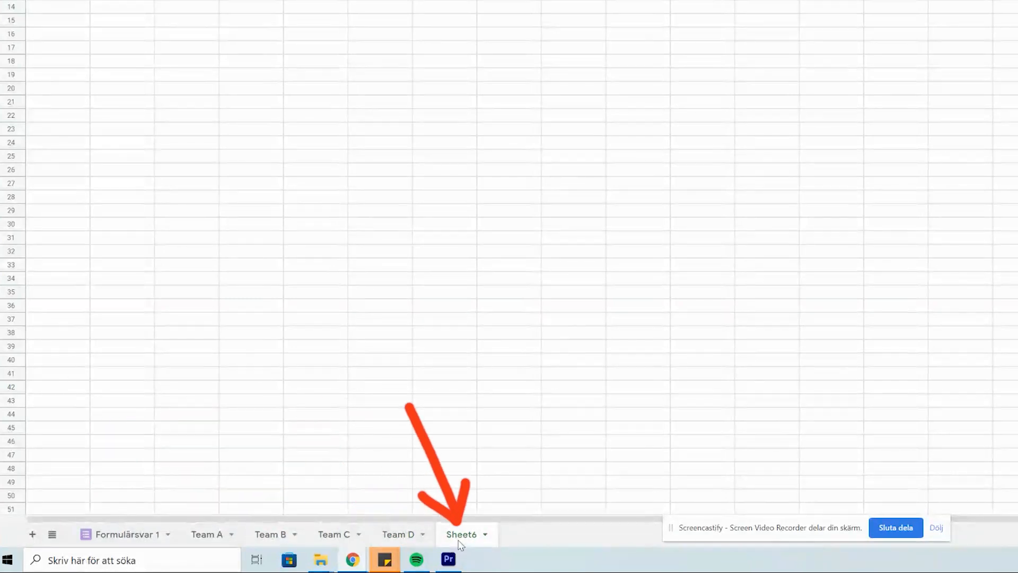
pyautogui.doubleClick(460, 541)
pyautogui.write('Result')
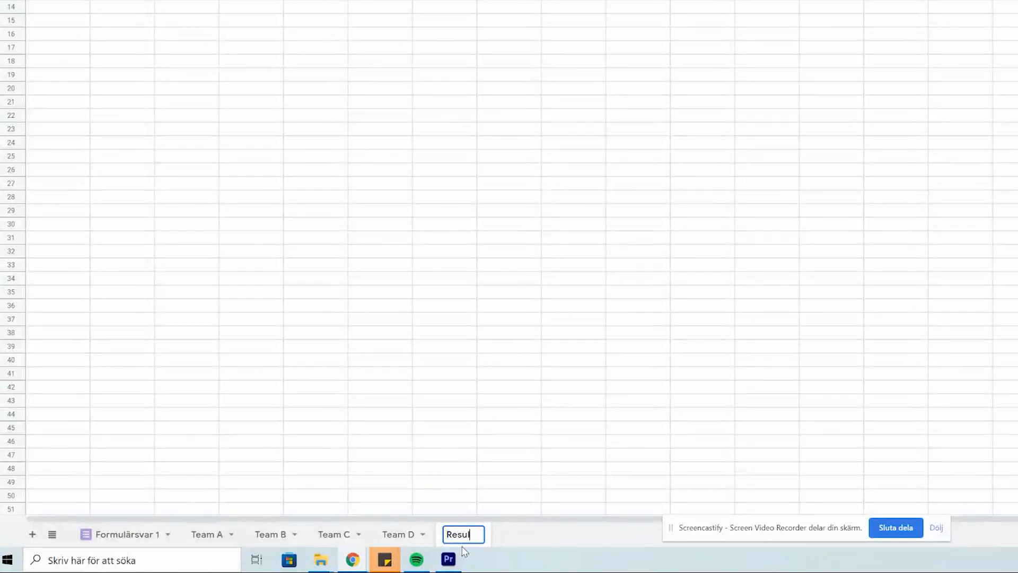
pyautogui.write('s')
pyautogui.click(312, 350)
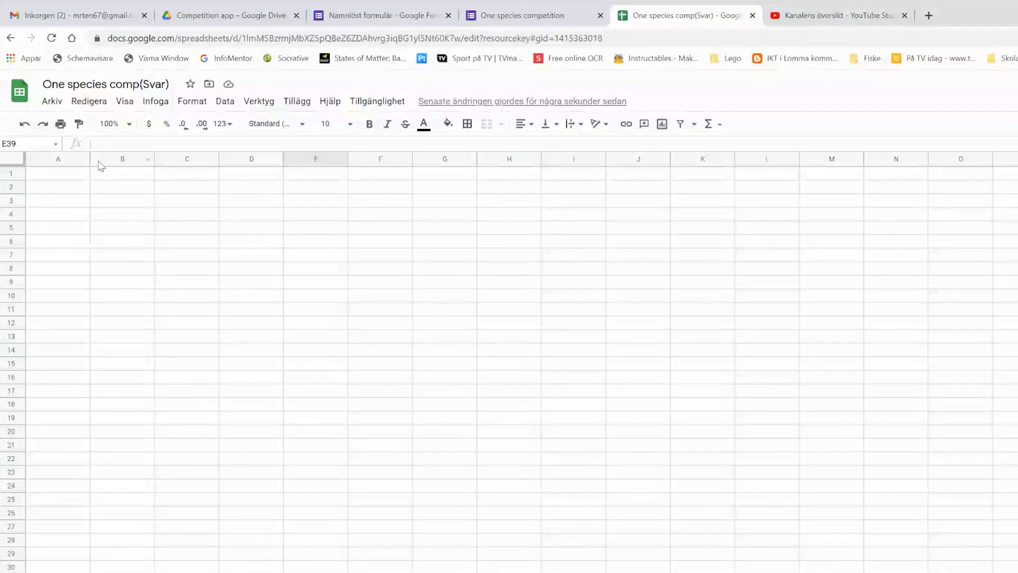
# Enter the column headers Fish 1 to Fish 5 in B1:F1 and Total length in G1 of the Results sheet.
pyautogui.click(117, 179)
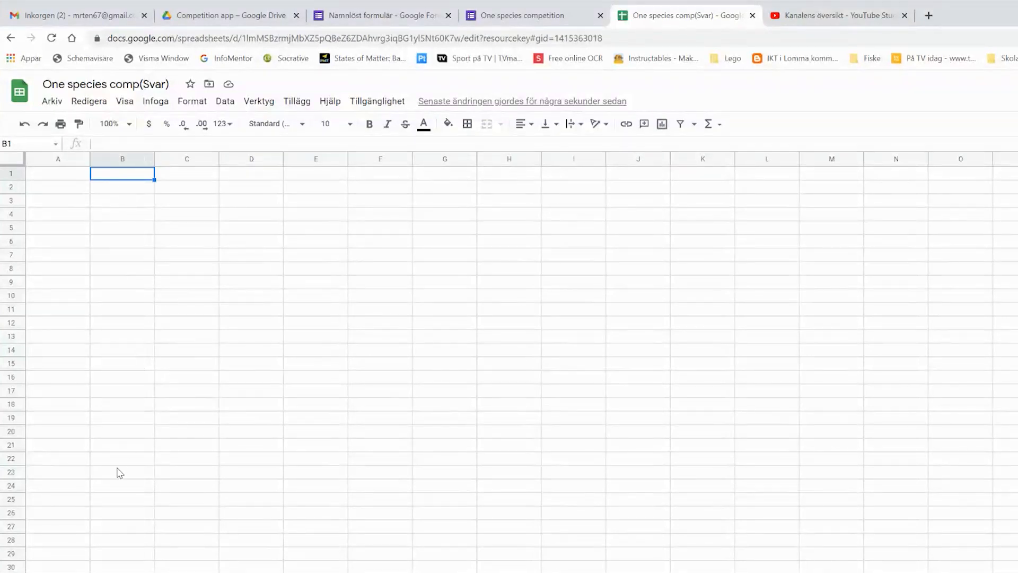
pyautogui.write('Fish 1')
pyautogui.press('Tab')
pyautogui.write('Fish 2')
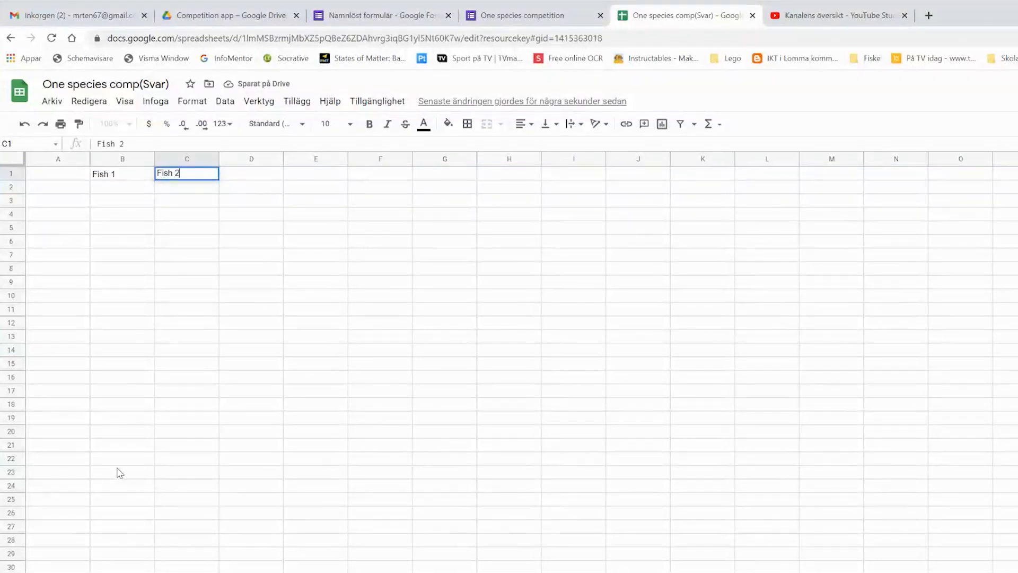
pyautogui.press('Tab')
pyautogui.write('Fish 3')
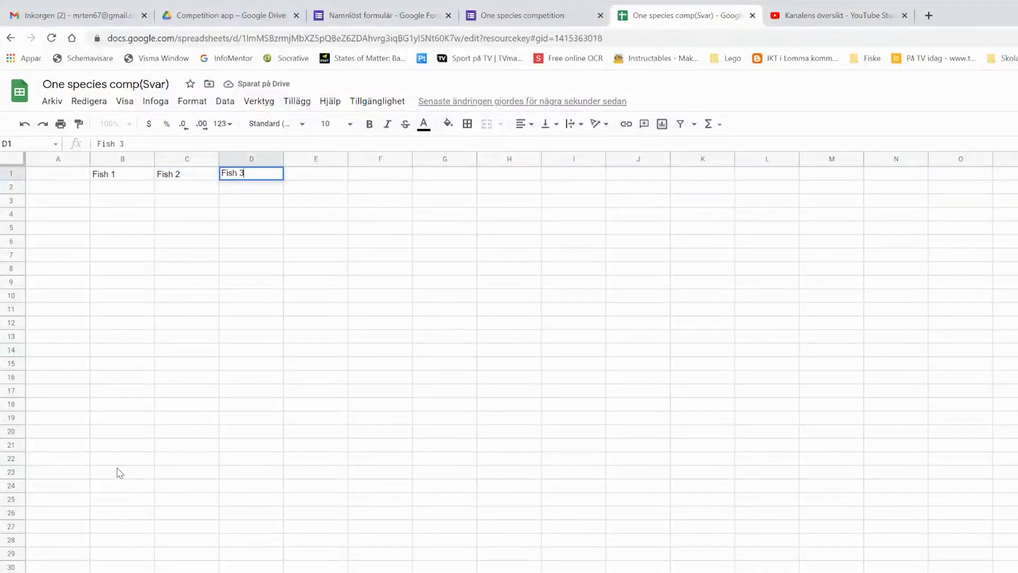
pyautogui.press('Tab')
pyautogui.write('Fish')
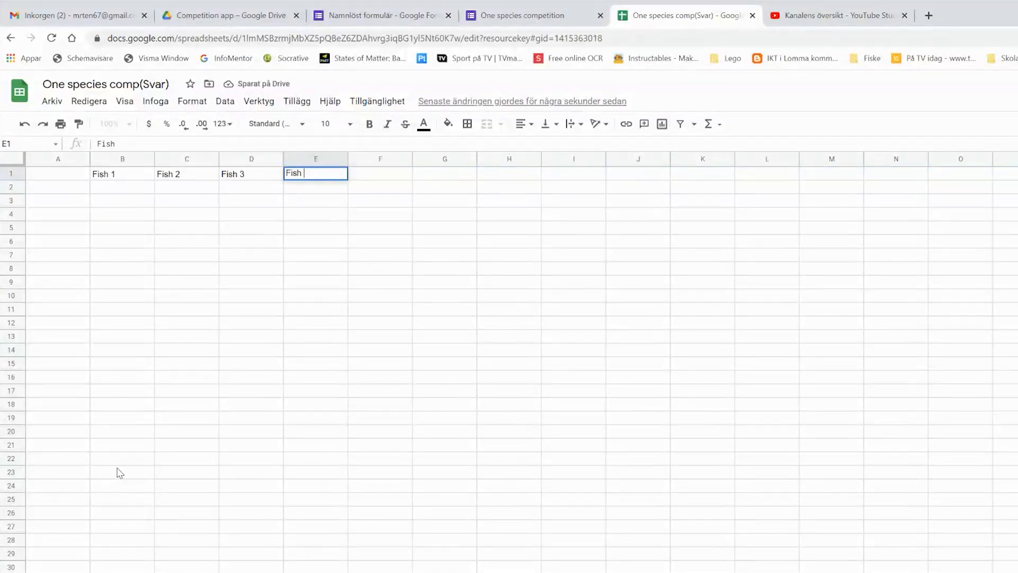
pyautogui.write(' 4')
pyautogui.press('Tab')
pyautogui.write('Fish 5')
pyautogui.press('Tab')
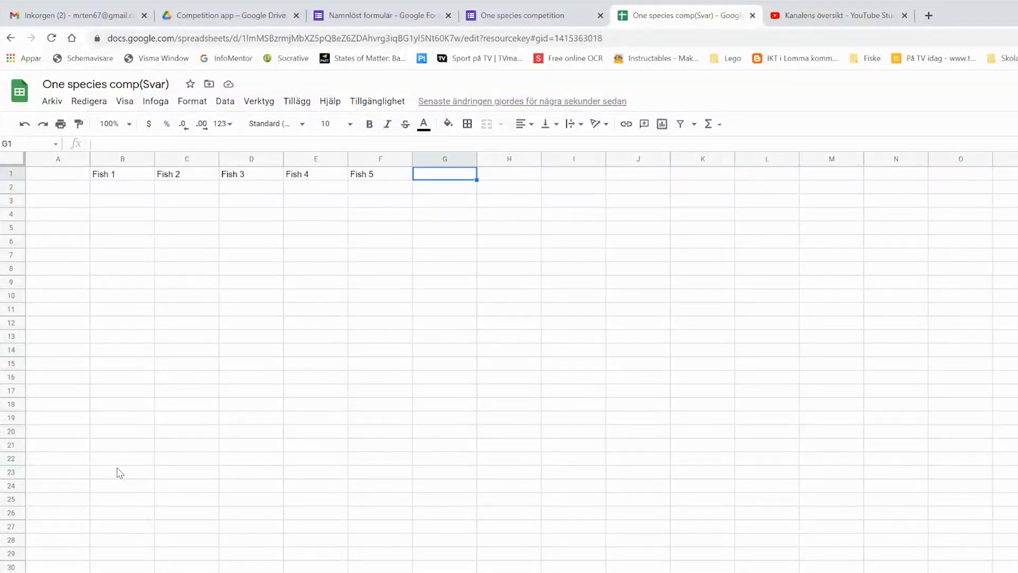
pyautogui.write('Tota')
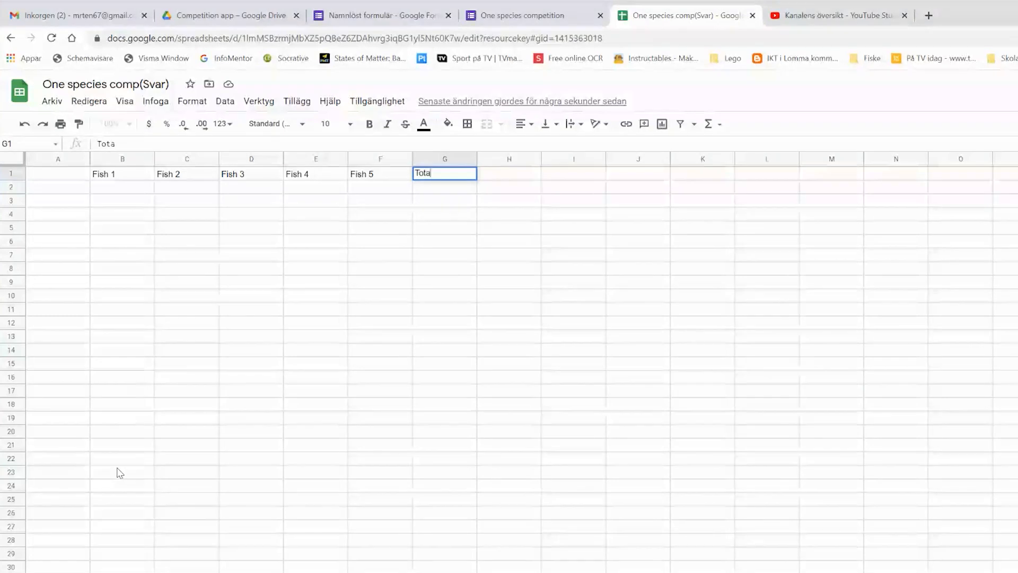
pyautogui.write('l length')
pyautogui.press('Return')
# Enter the row labels Team A, Team B, Team C and Team D in cells A2 to A5.
pyautogui.write('Team A')
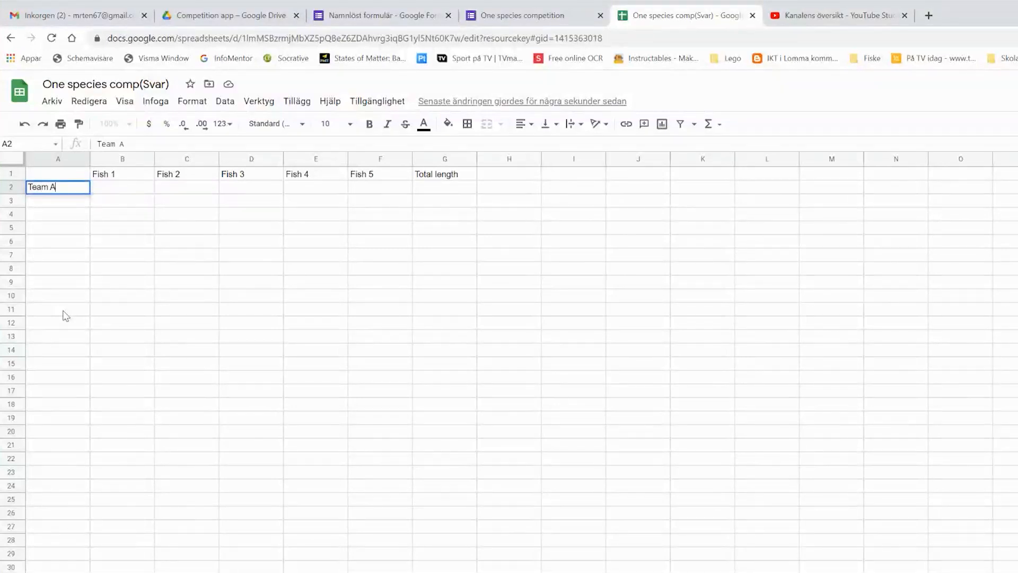
pyautogui.press('Return')
pyautogui.write('Team')
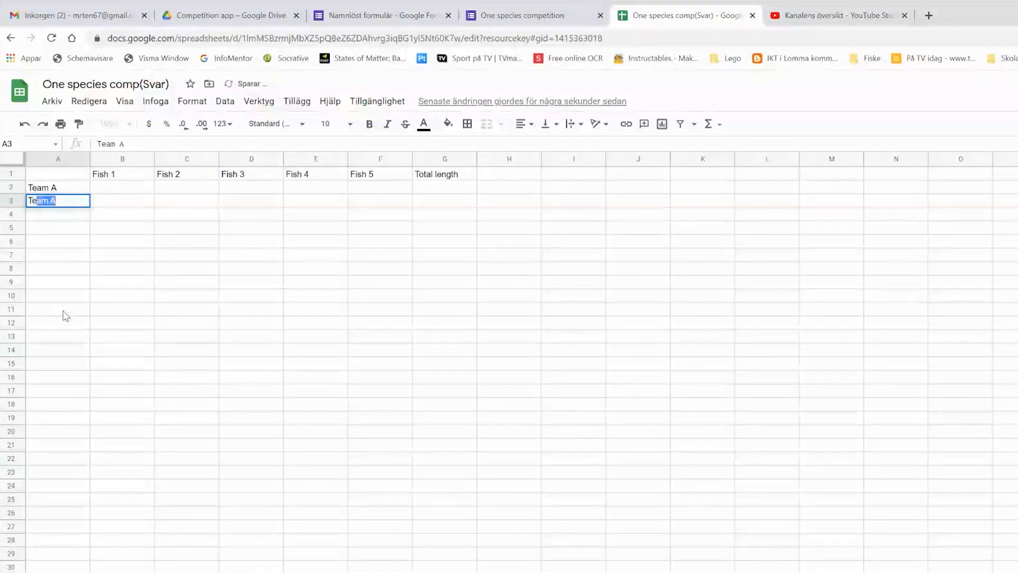
pyautogui.write(' B')
pyautogui.press('Return')
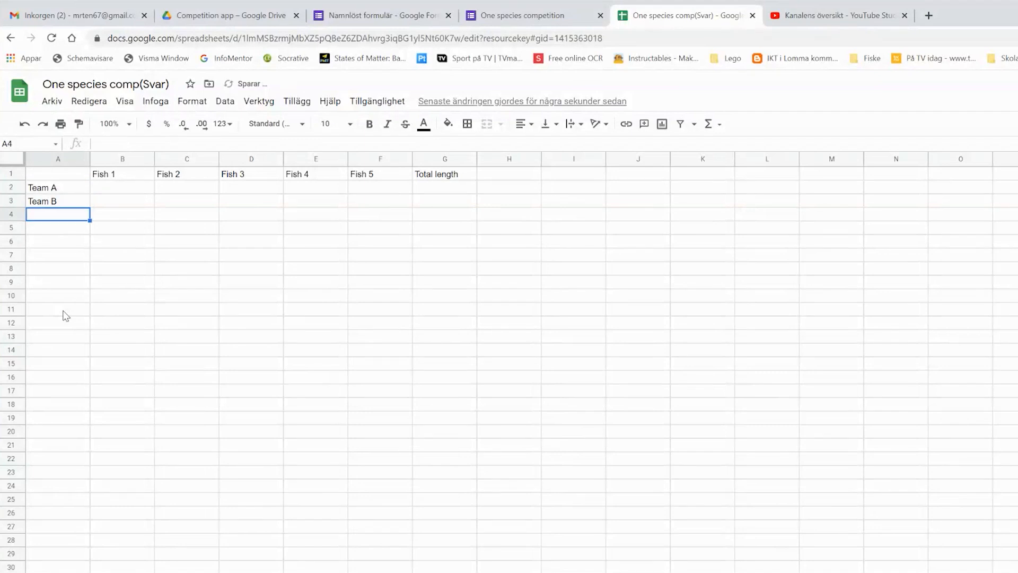
pyautogui.write('Team C')
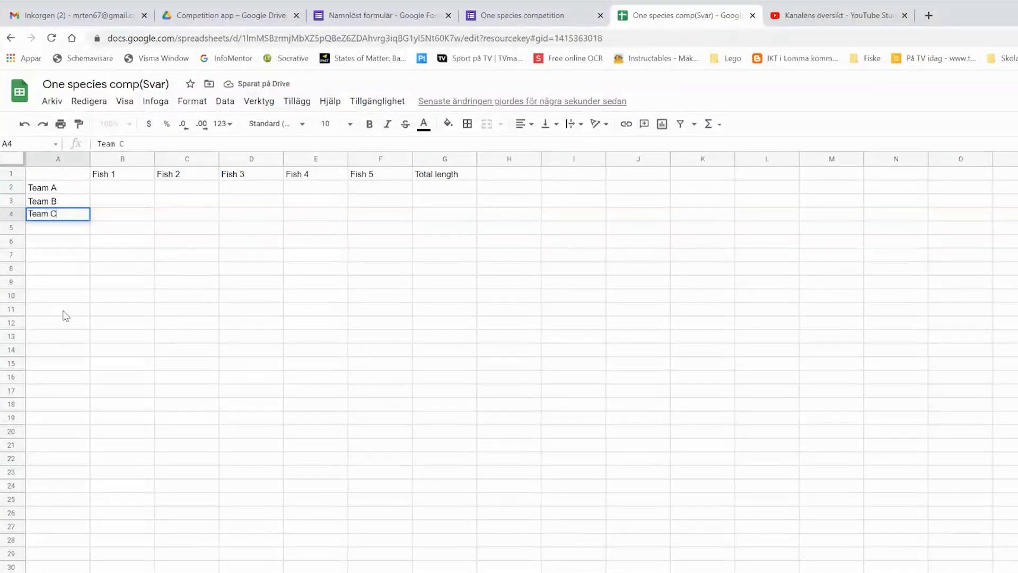
pyautogui.press('Return')
pyautogui.write('Team D')
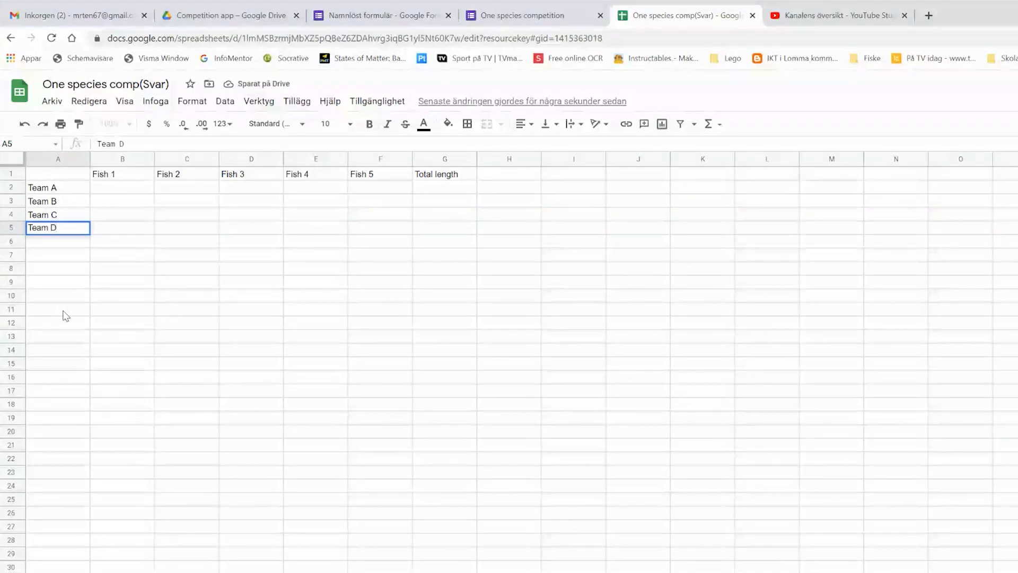
pyautogui.press('Return')
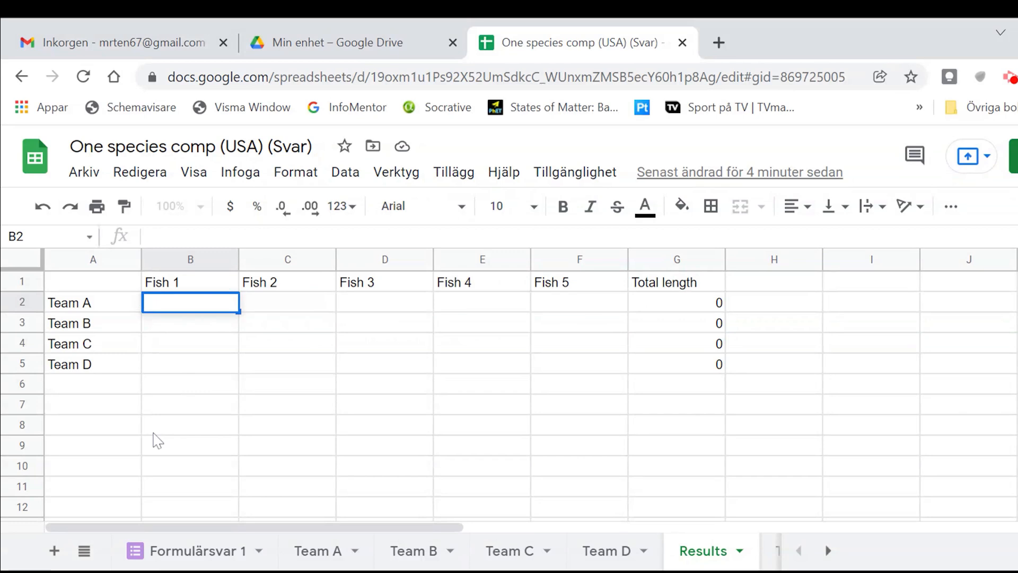
# Start a formula in cell B2 of the Results sheet with =Transpose(Query(.
pyautogui.write('=')
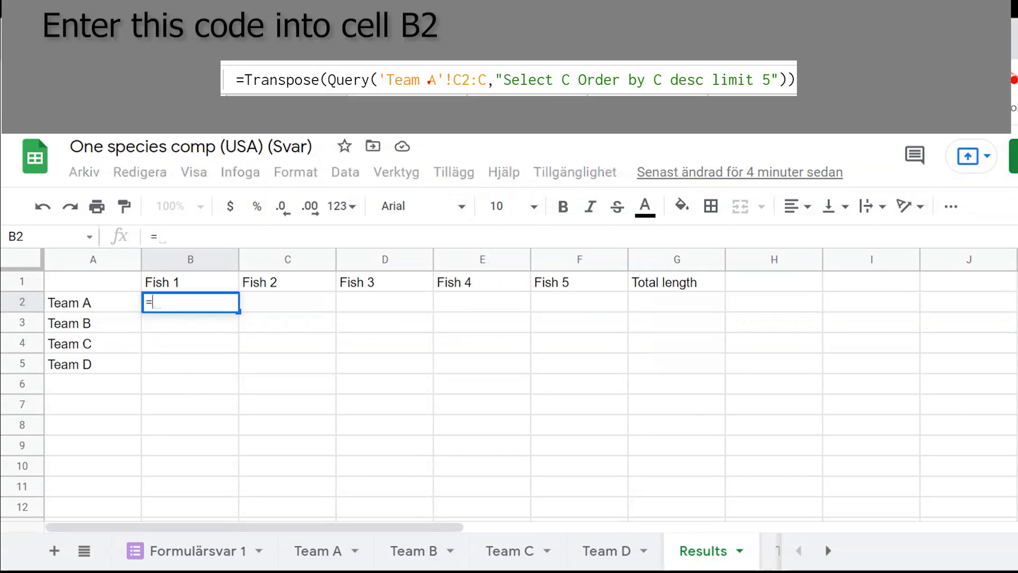
pyautogui.write('Tra')
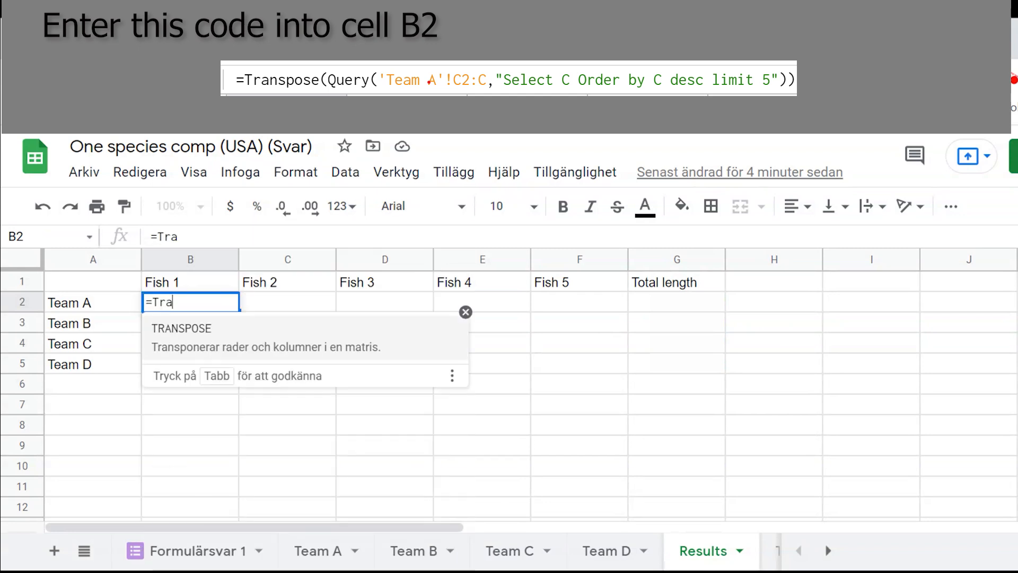
pyautogui.write('nspose')
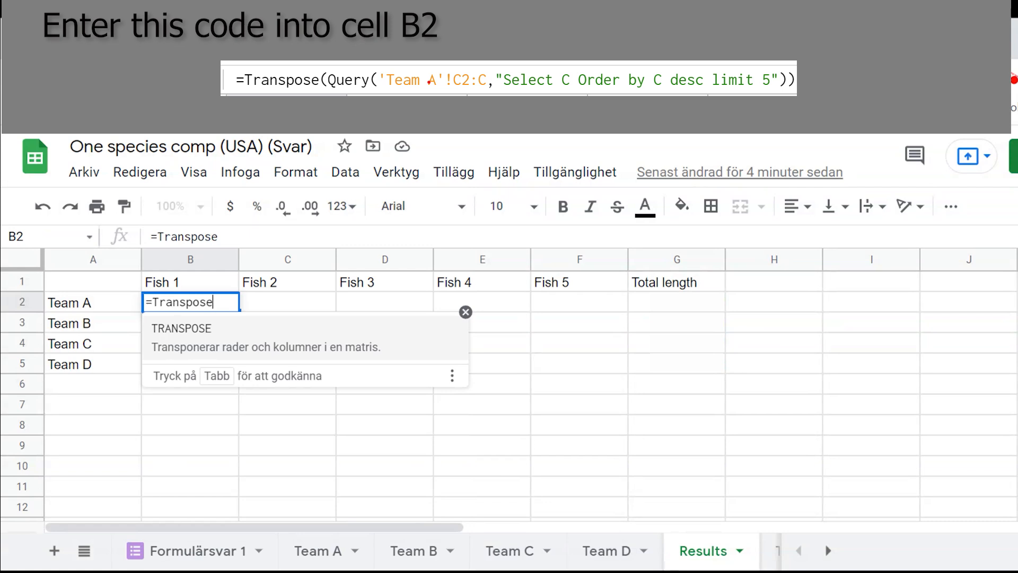
pyautogui.write('(')
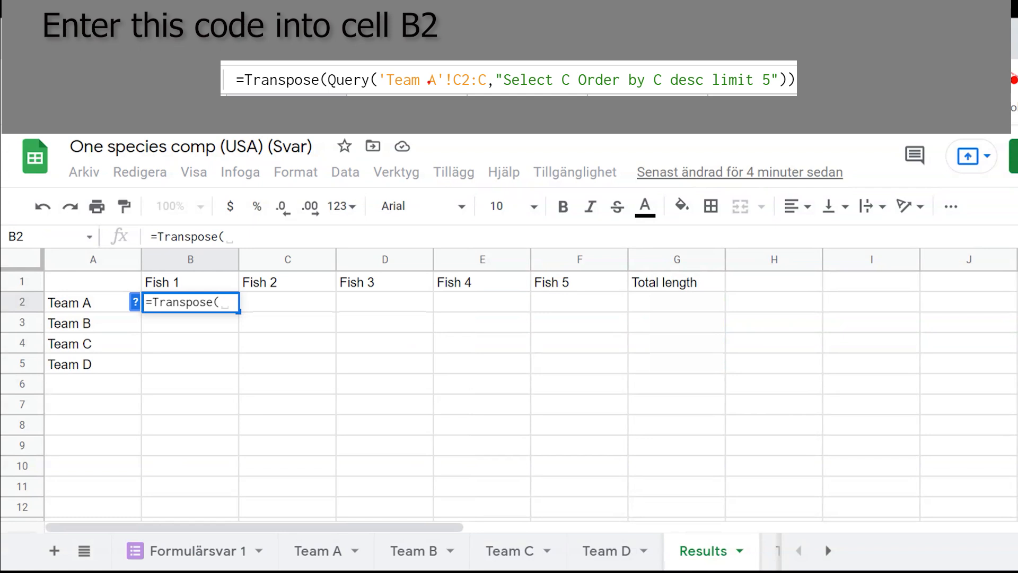
pyautogui.write('Query')
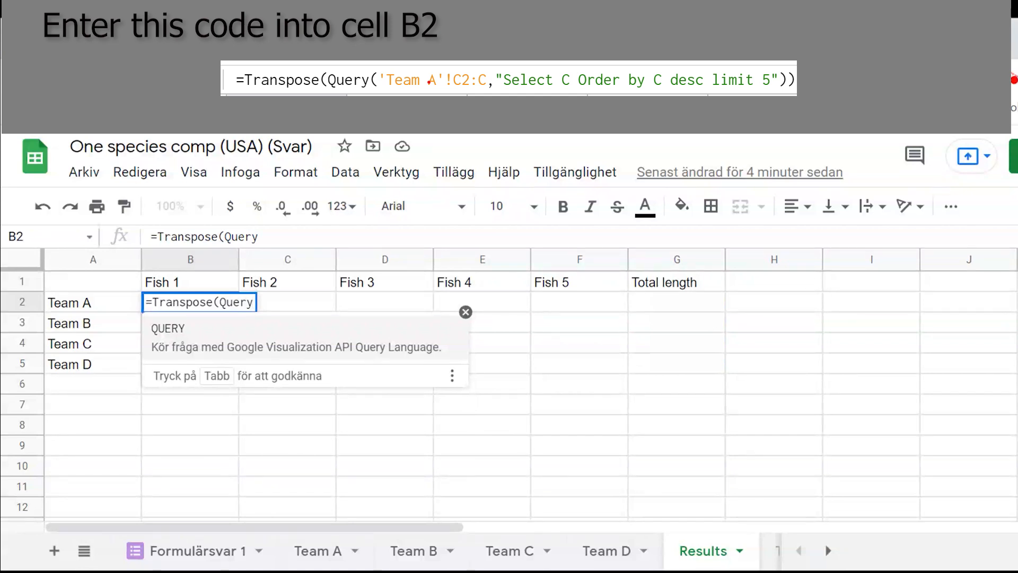
pyautogui.write('(')
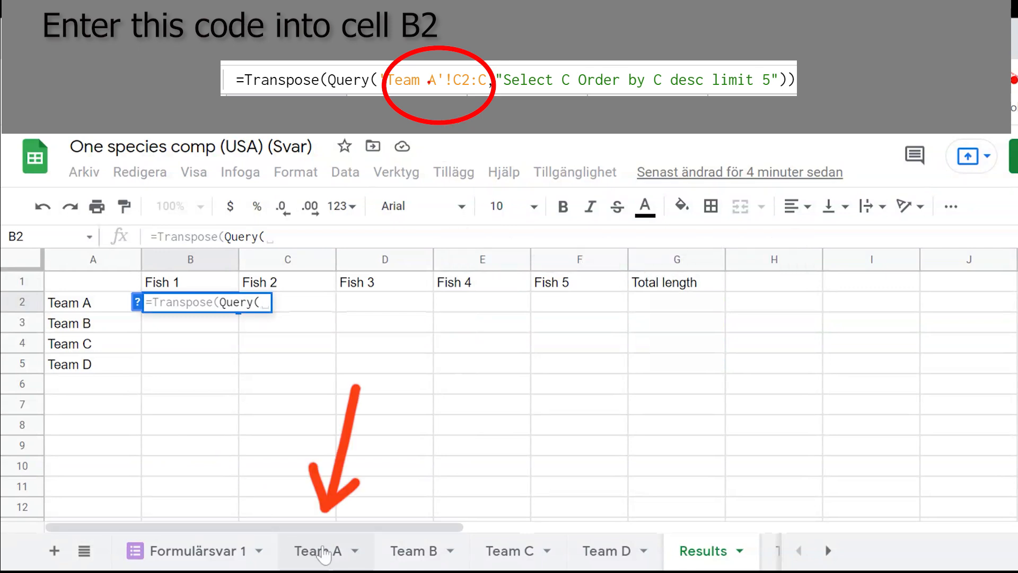
# Reference the fish lengths on the Team A sheet as the query data, using the open-ended range 'Team A'!C2:C.
pyautogui.click(323, 555)
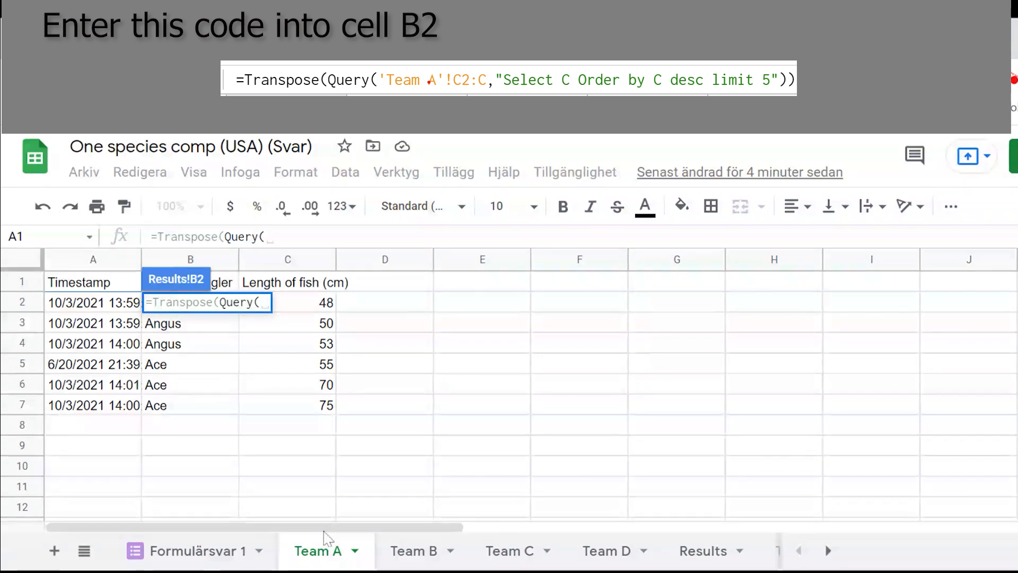
pyautogui.click(316, 307)
pyautogui.moveTo(316, 306); pyautogui.dragTo(321, 399)
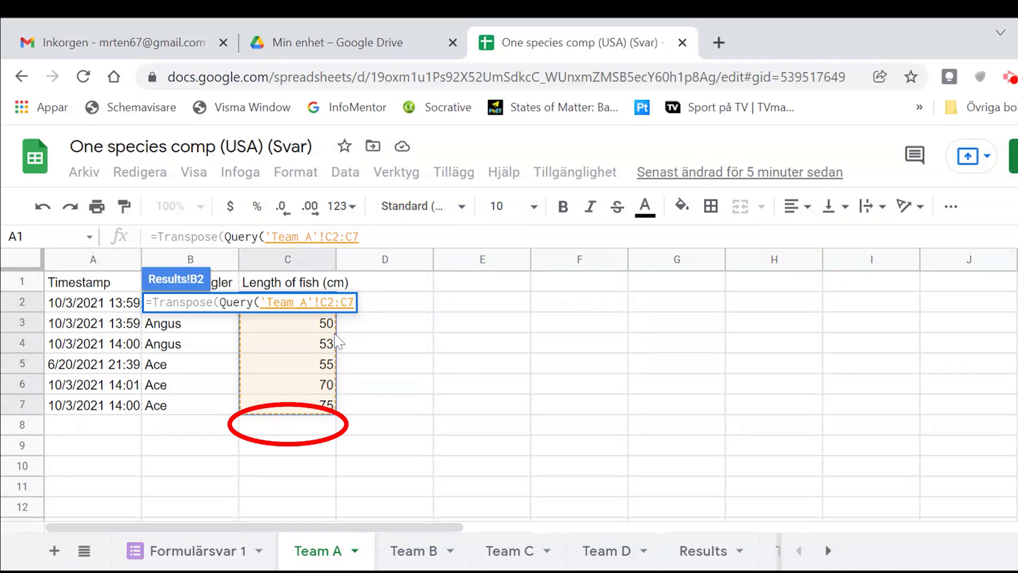
pyautogui.press('BackSpace')
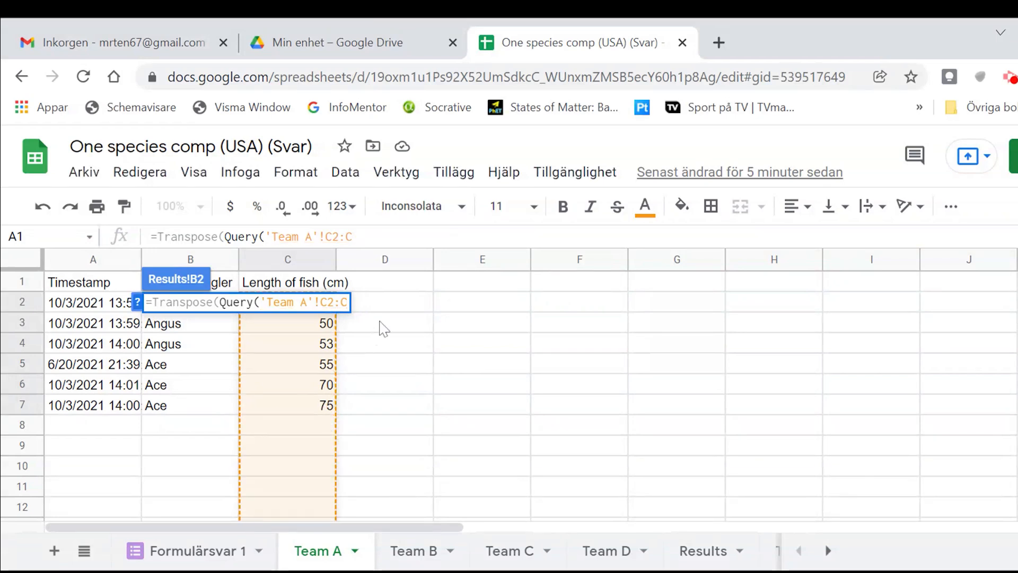
pyautogui.scroll(-5, 378, 364)
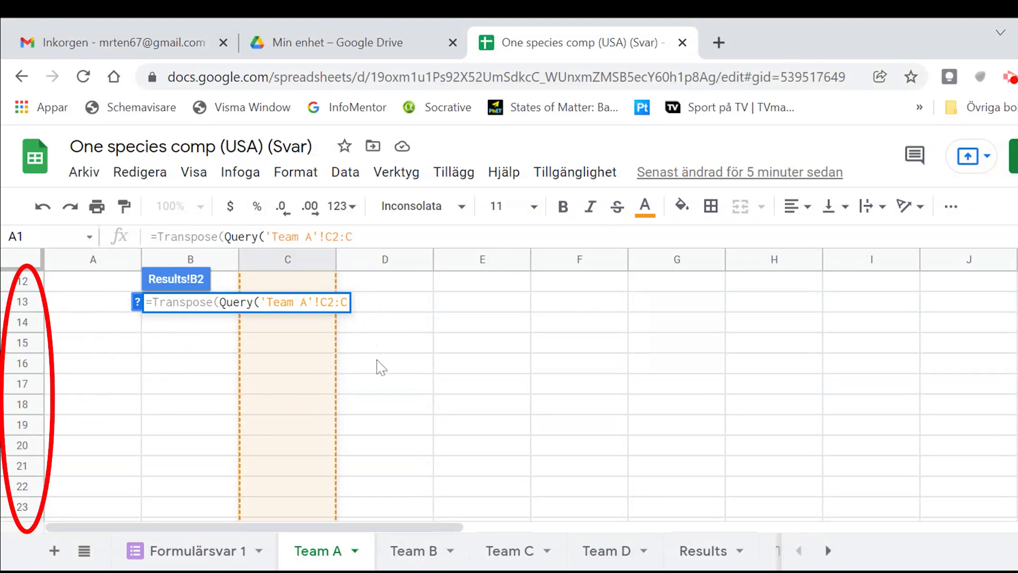
pyautogui.scroll(-7, 378, 374)
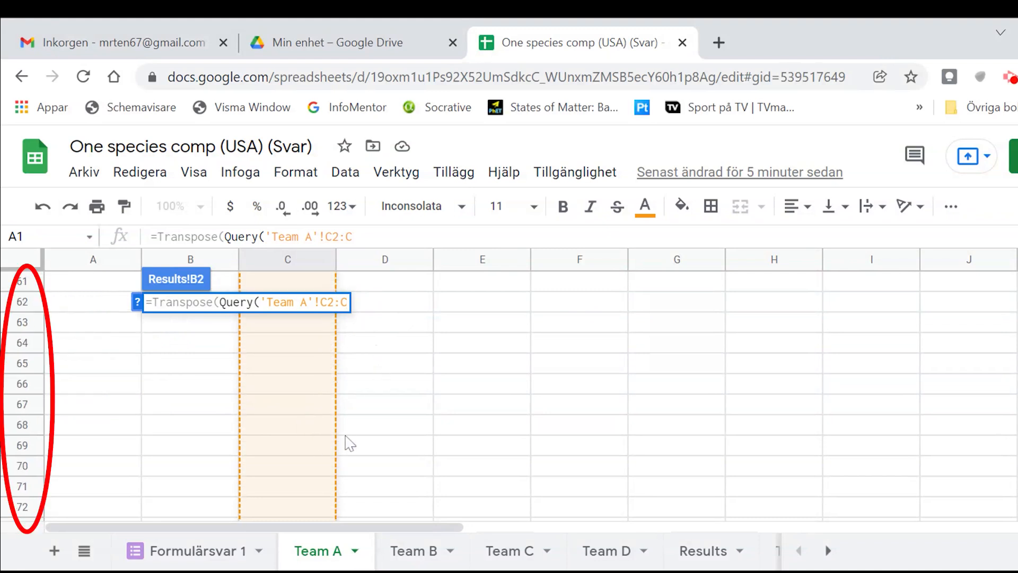
# Continue the formula in Results B2 after the Team A range with a comma and the opening of the query text, "Select C.
pyautogui.scroll(12, 382, 424)
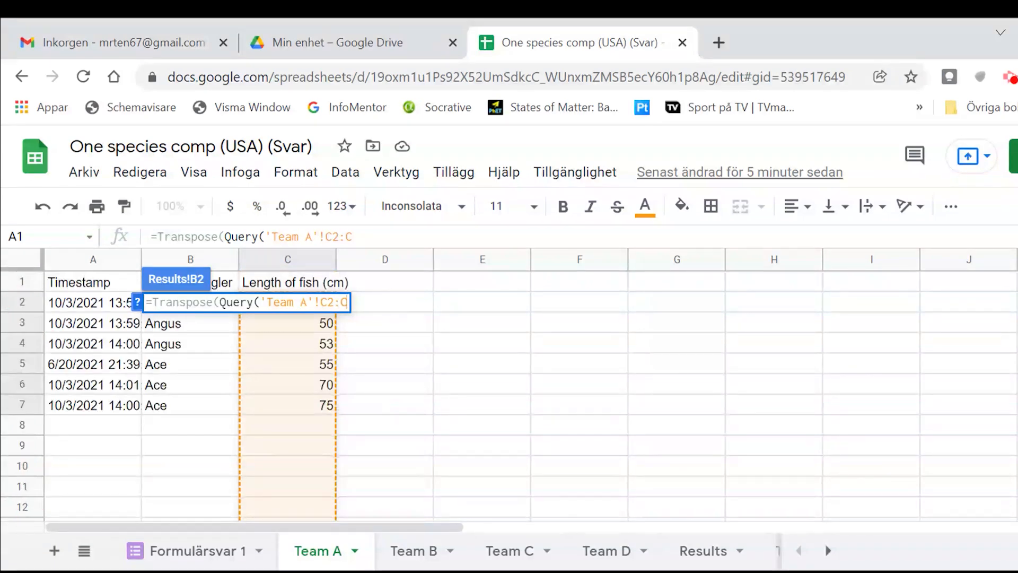
pyautogui.click(93, 281)
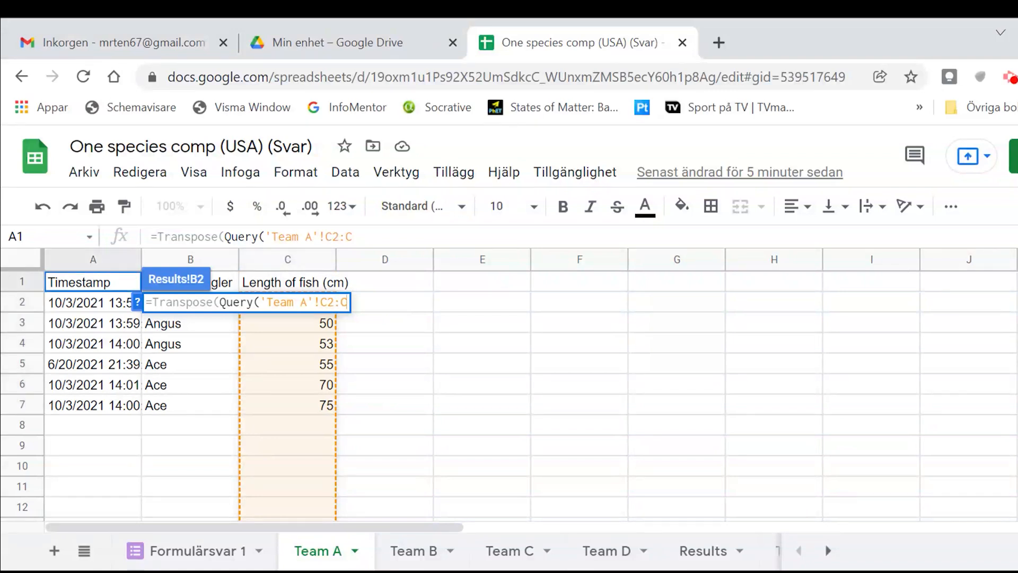
pyautogui.write(',')
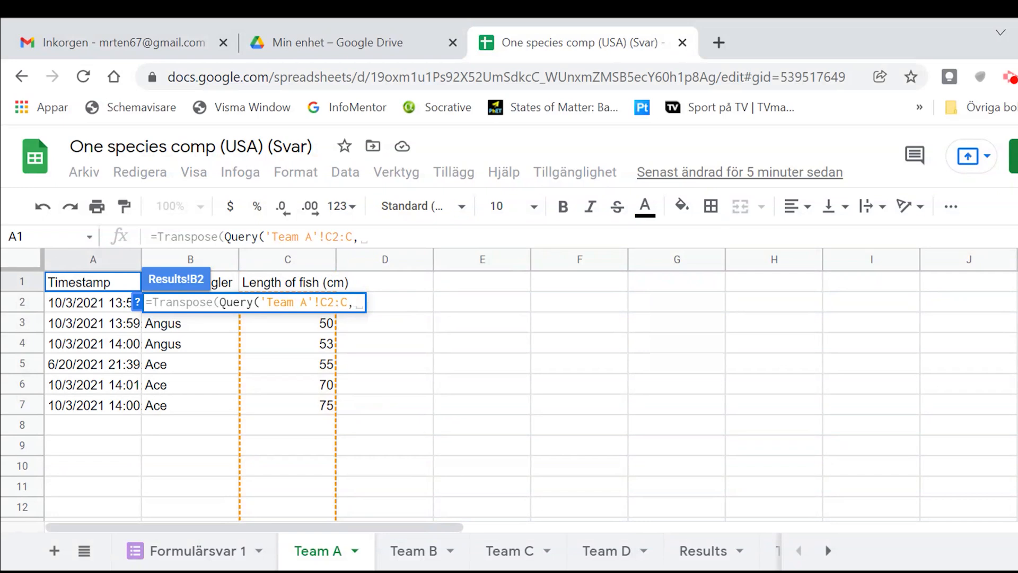
pyautogui.write('"')
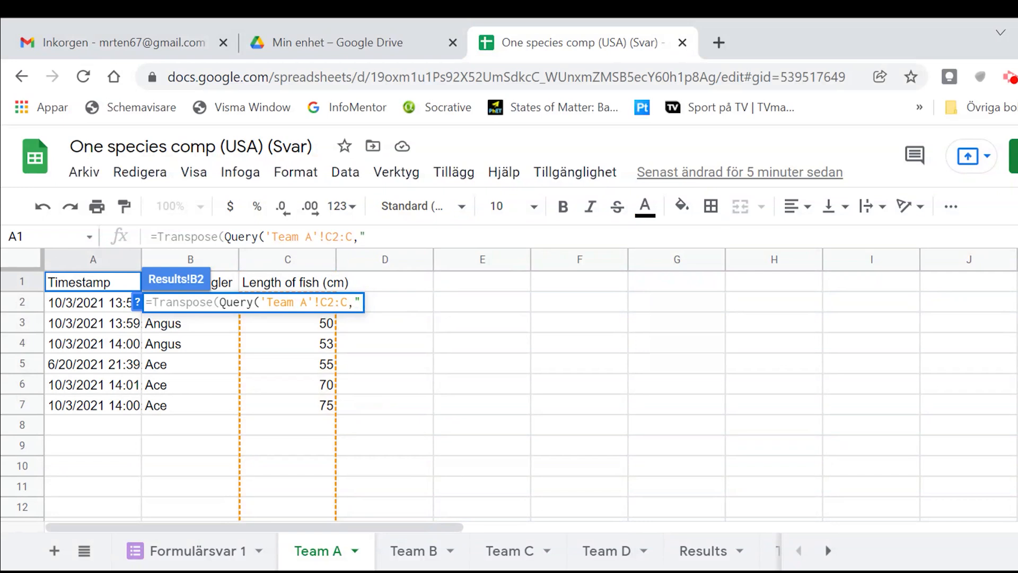
pyautogui.write('Select')
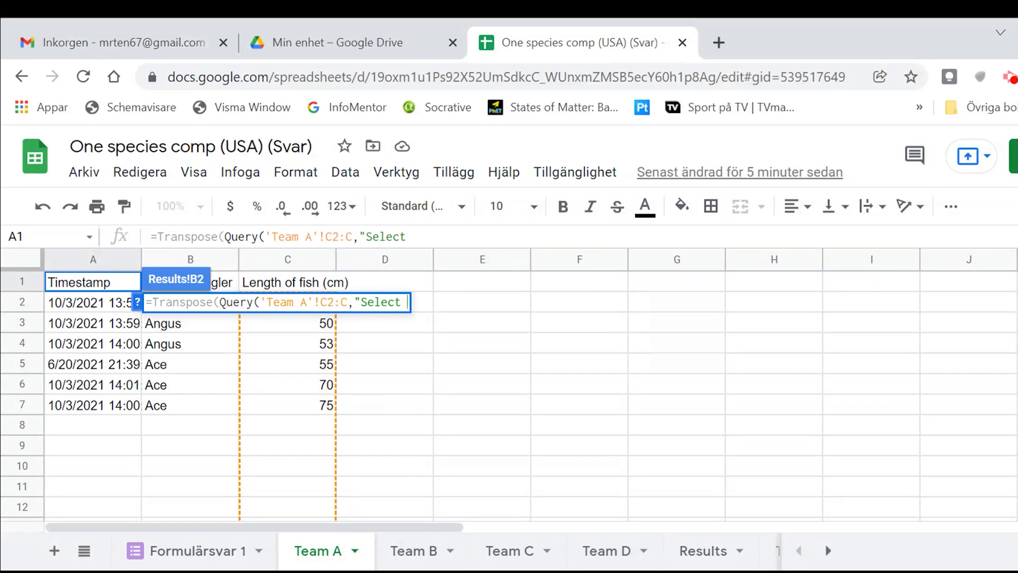
pyautogui.write(' C')
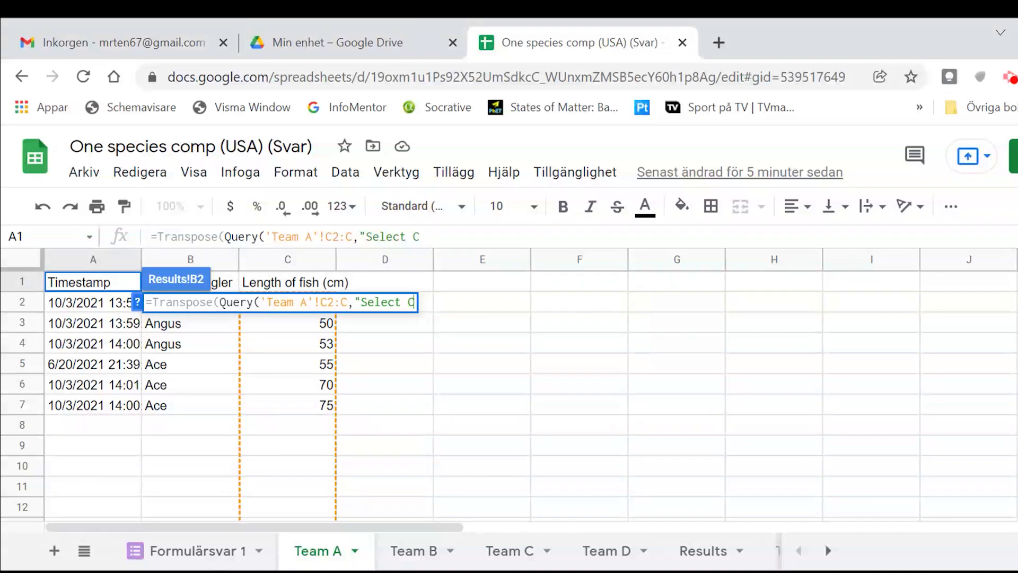
# Complete the query text with Order by C desc limit 5", close both brackets and enter the formula.
pyautogui.write('Order by C')
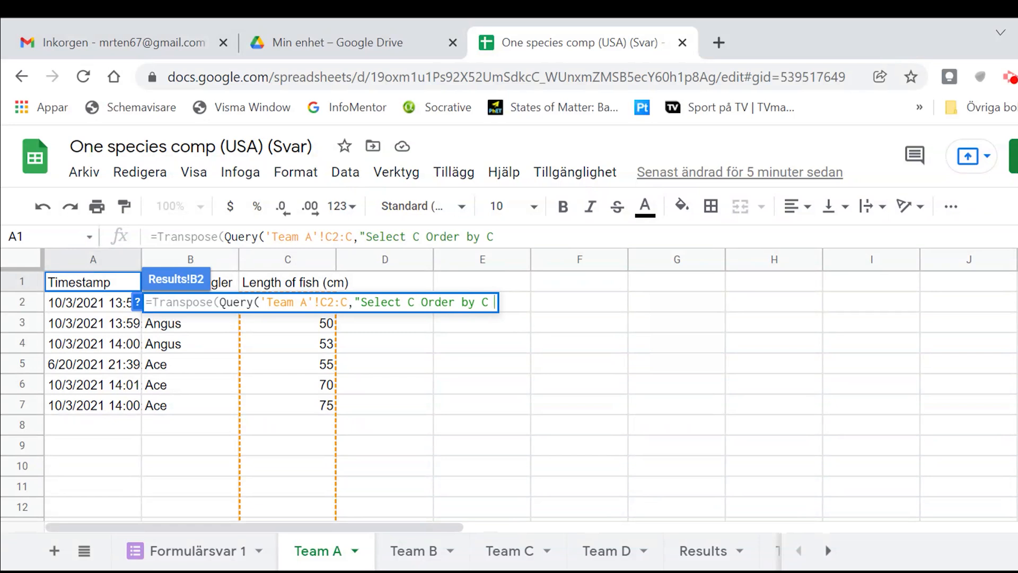
pyautogui.write(' desc')
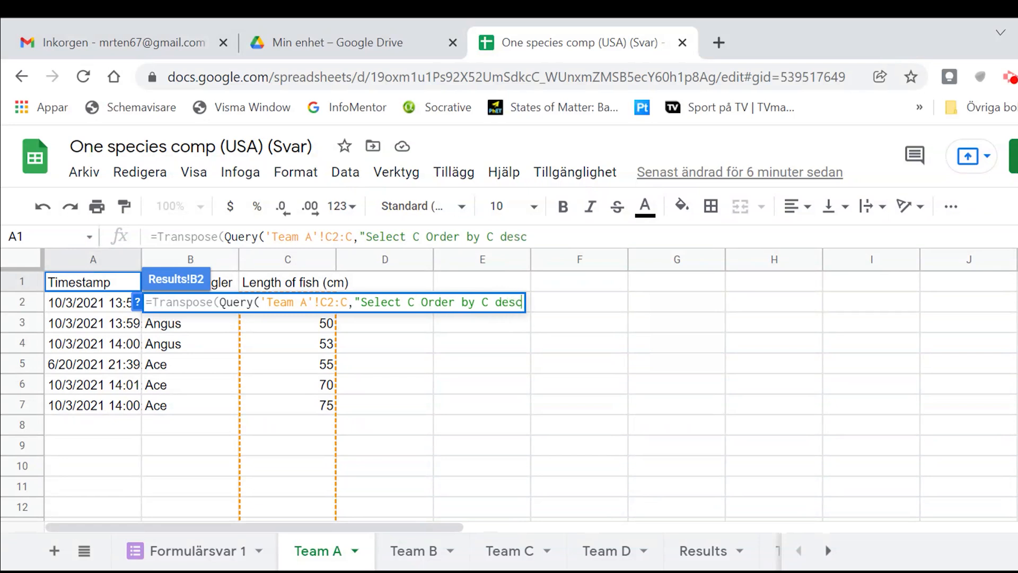
pyautogui.write(' limit')
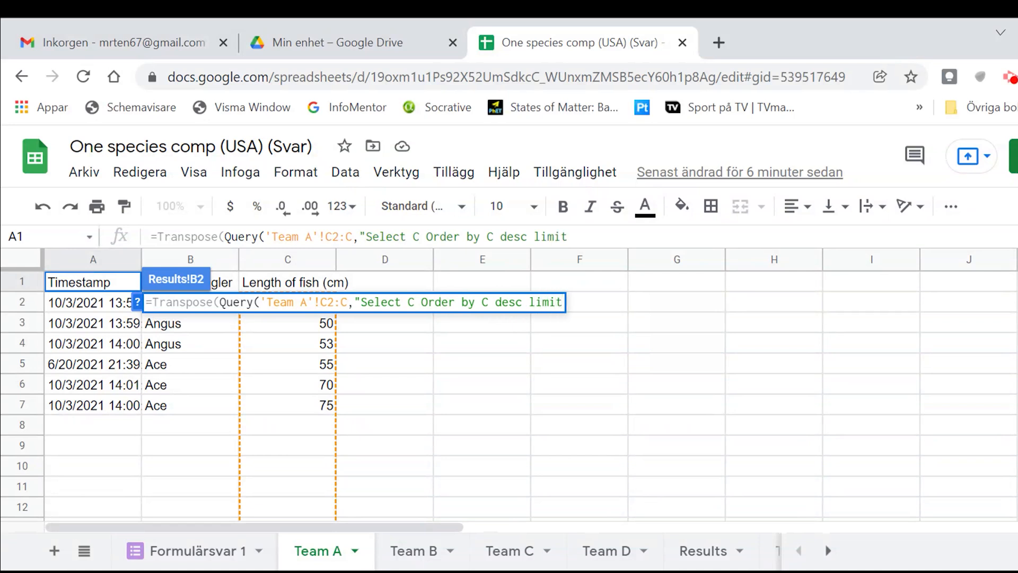
pyautogui.write(' 5')
pyautogui.write('"')
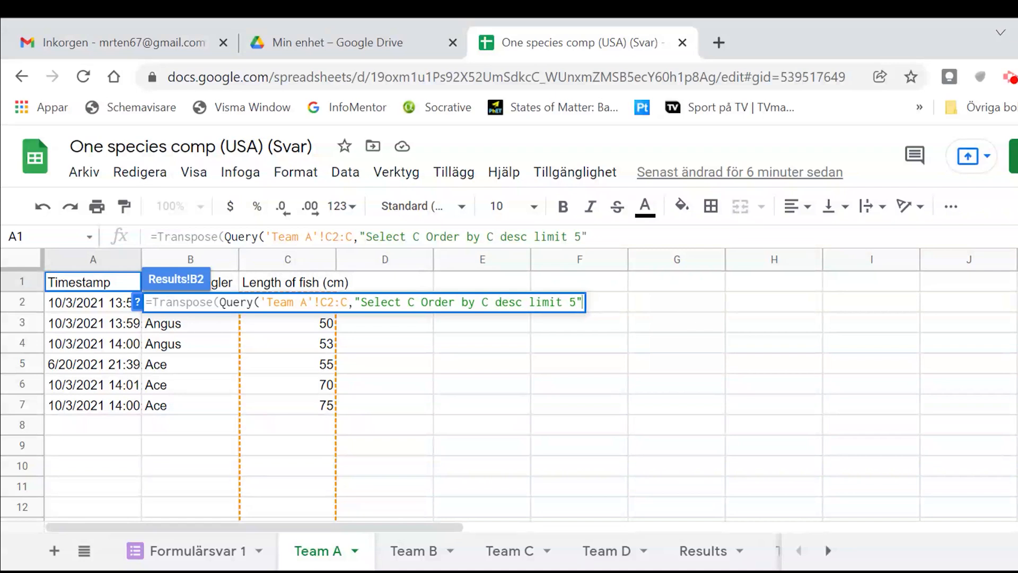
pyautogui.write('))')
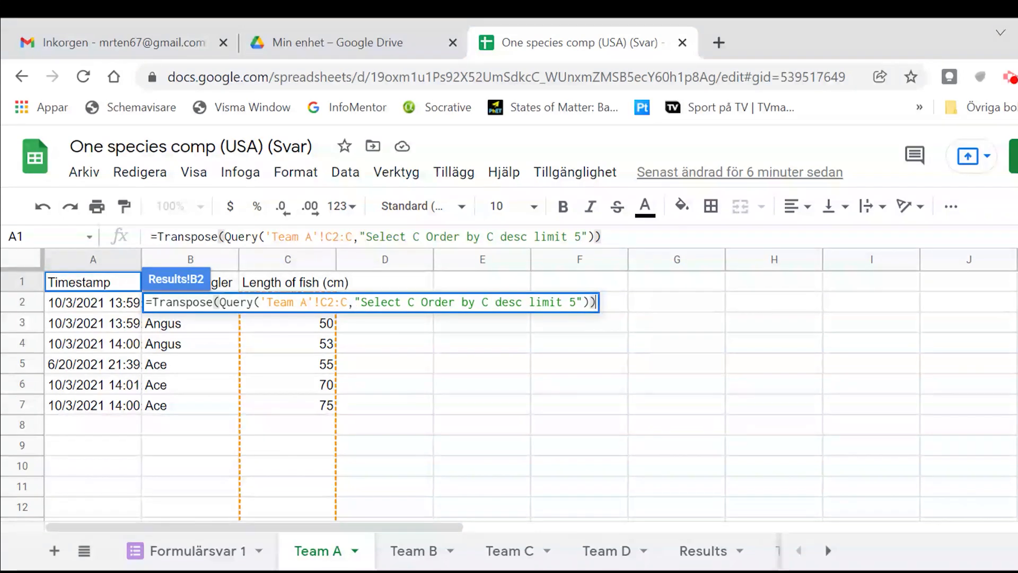
pyautogui.press('Return')
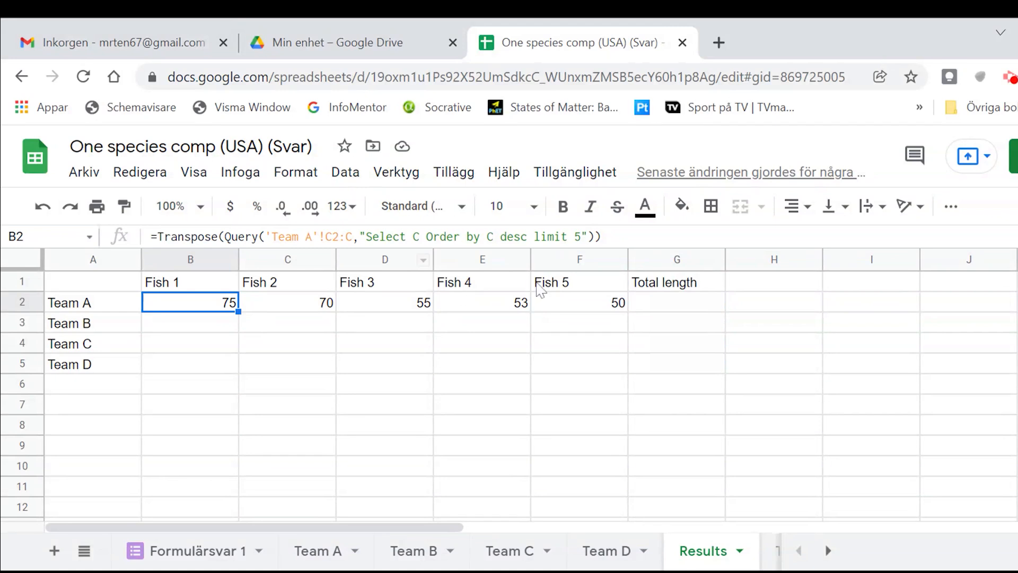
# Copy the B2 formula down to B5 and set the query range in B3 to start at C2.
pyautogui.moveTo(239, 311); pyautogui.dragTo(239, 374)
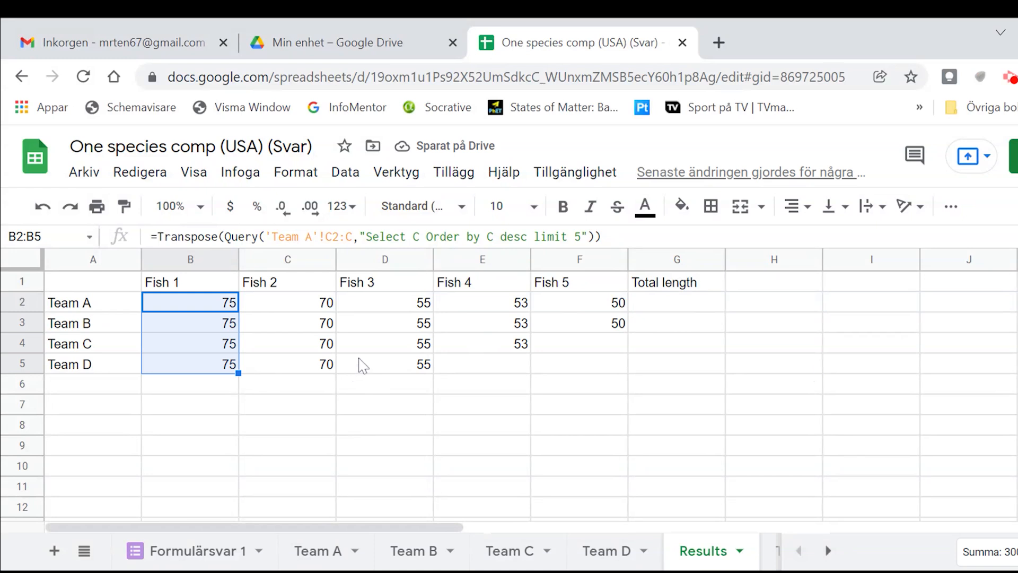
pyautogui.click(214, 307)
pyautogui.click(211, 324)
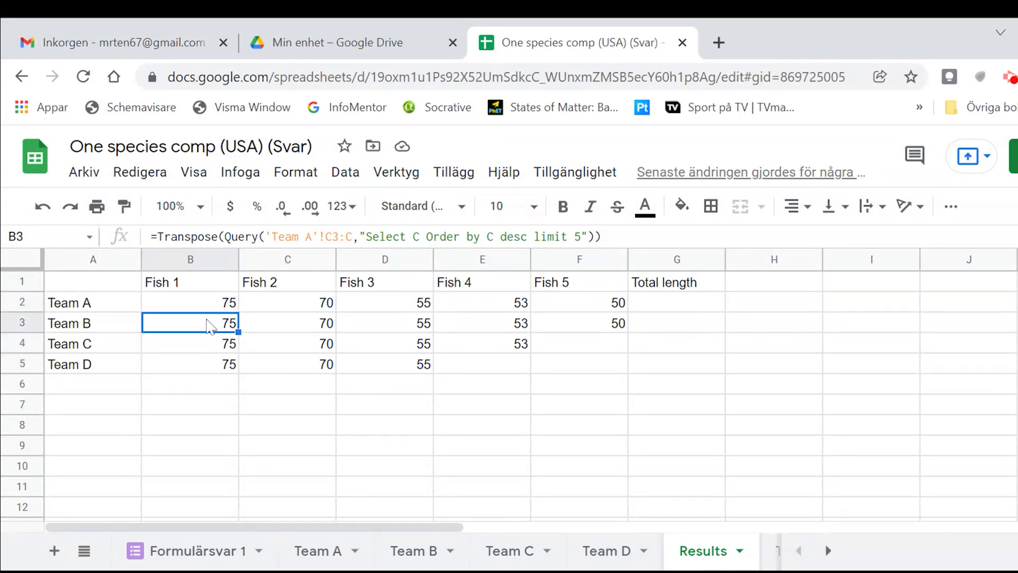
pyautogui.click(333, 237)
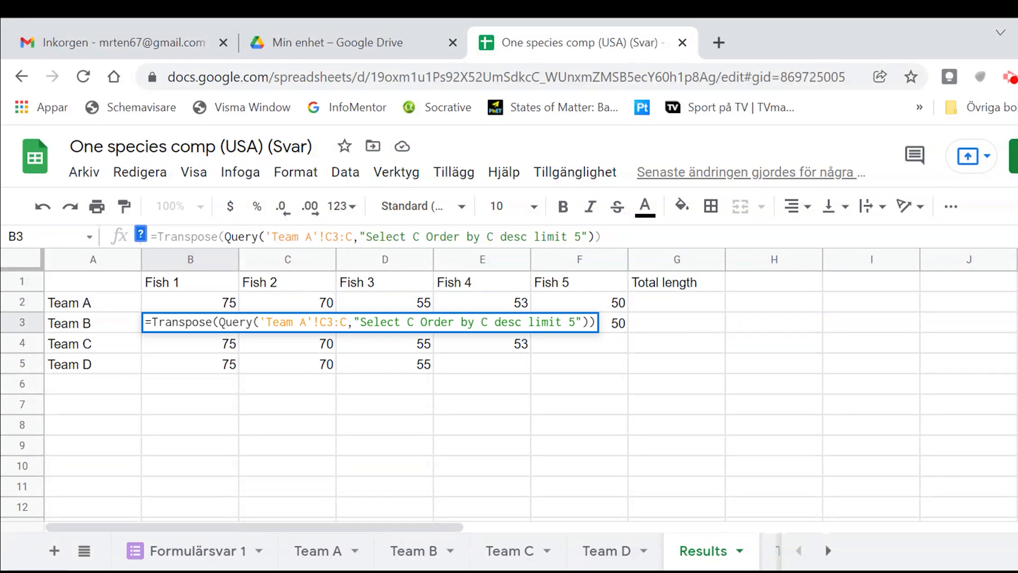
pyautogui.press('Delete')
pyautogui.write('2')
# Set the query range in the Team C row's formula, cell B4, to C2:C.
pyautogui.click(193, 341)
pyautogui.click(340, 237)
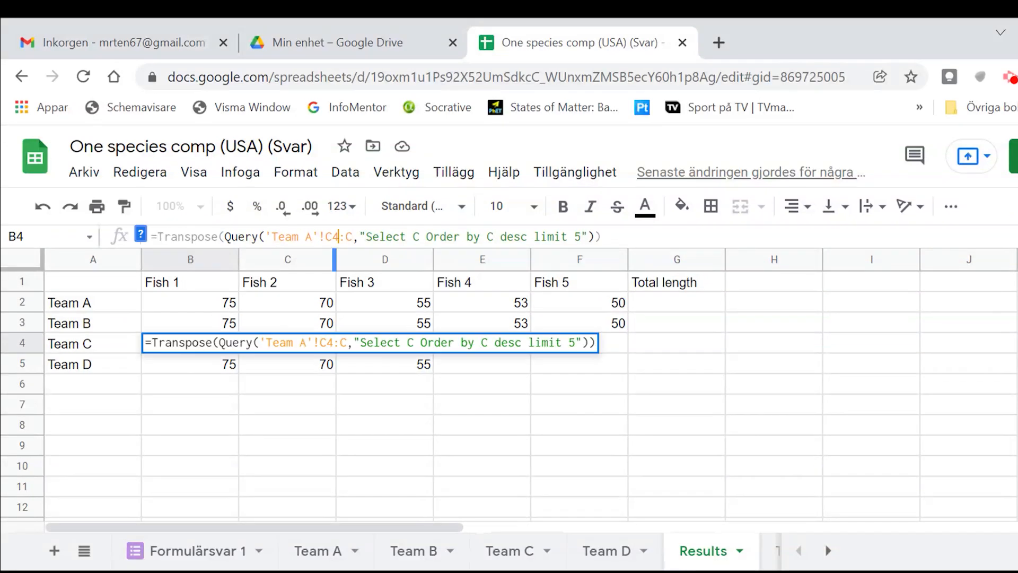
pyautogui.press('BackSpace')
pyautogui.write('5')
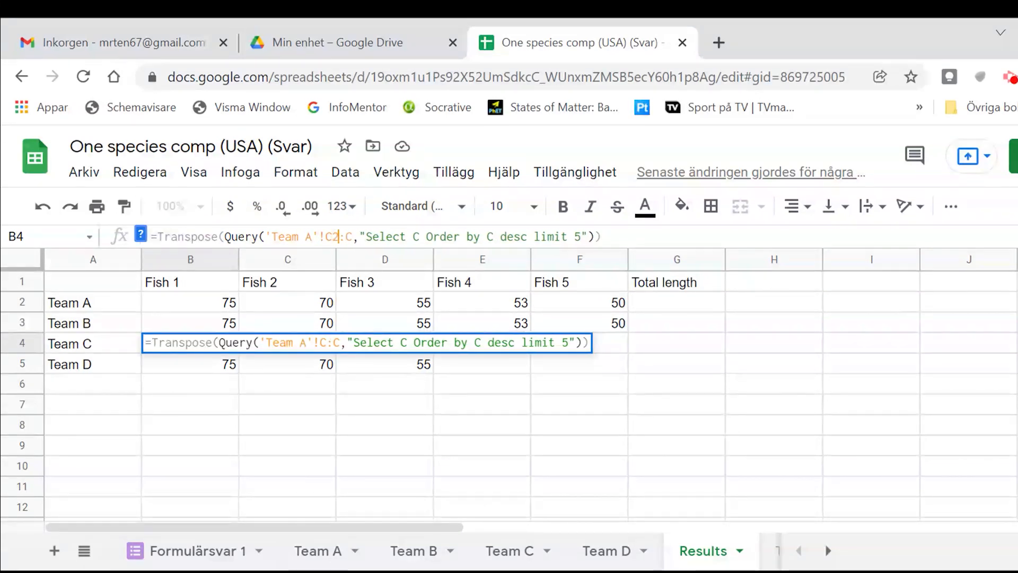
pyautogui.press('Return')
# Set the query range in the Team D row's formula, cell B5, to C2:C.
pyautogui.click(152, 236)
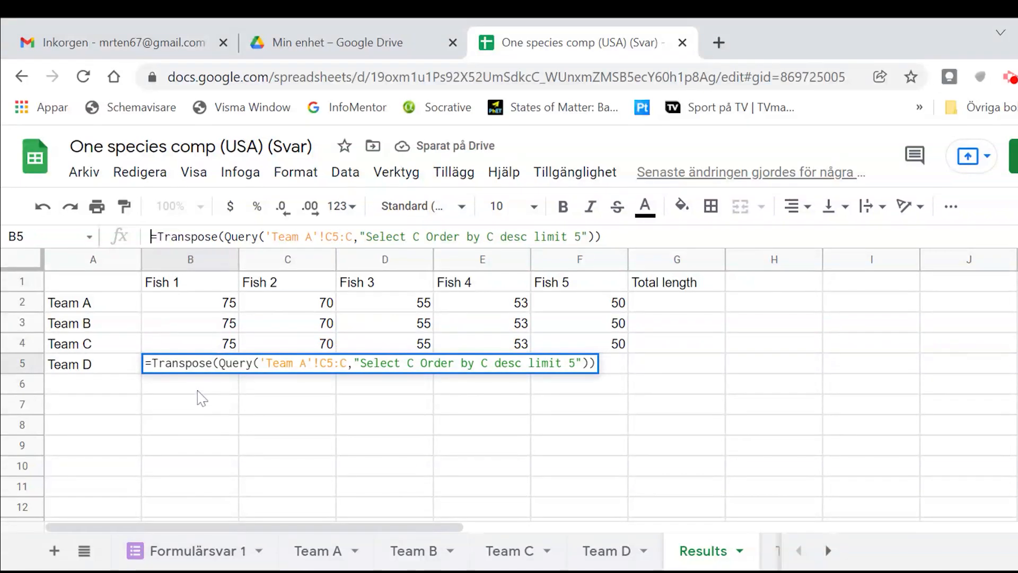
pyautogui.doubleClick(141, 385)
pyautogui.click(177, 366)
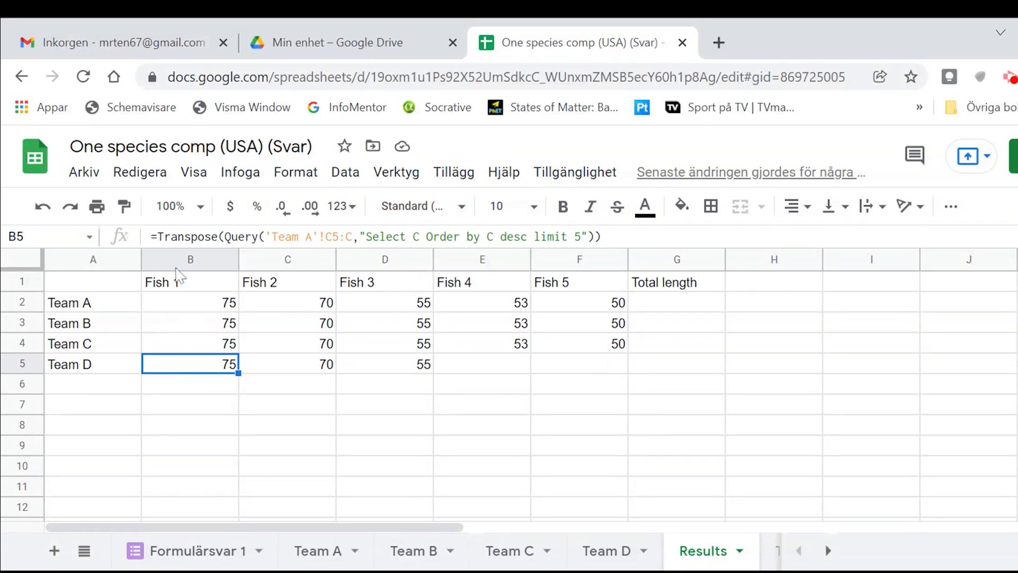
pyautogui.click(339, 236)
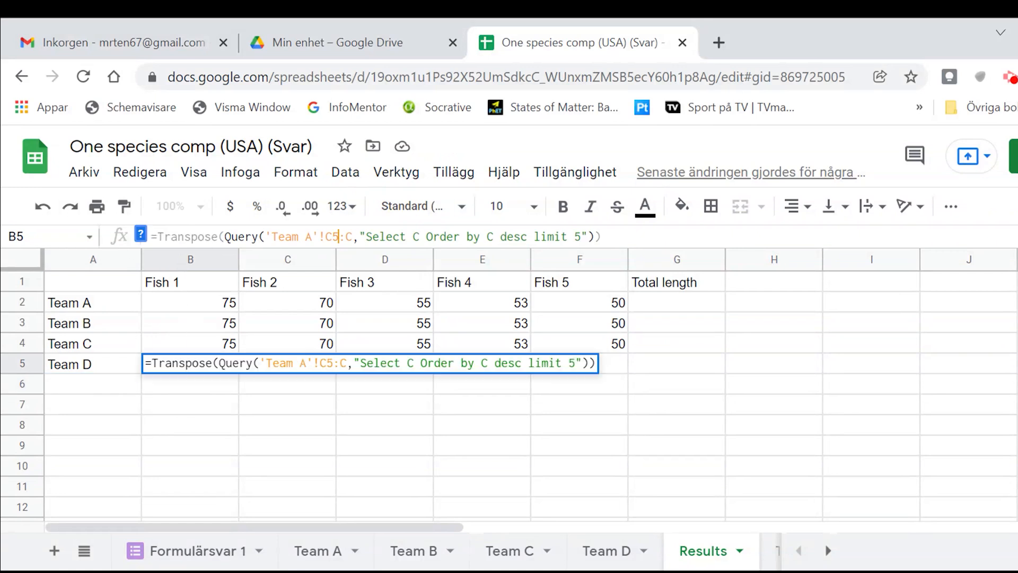
pyautogui.press('BackSpace')
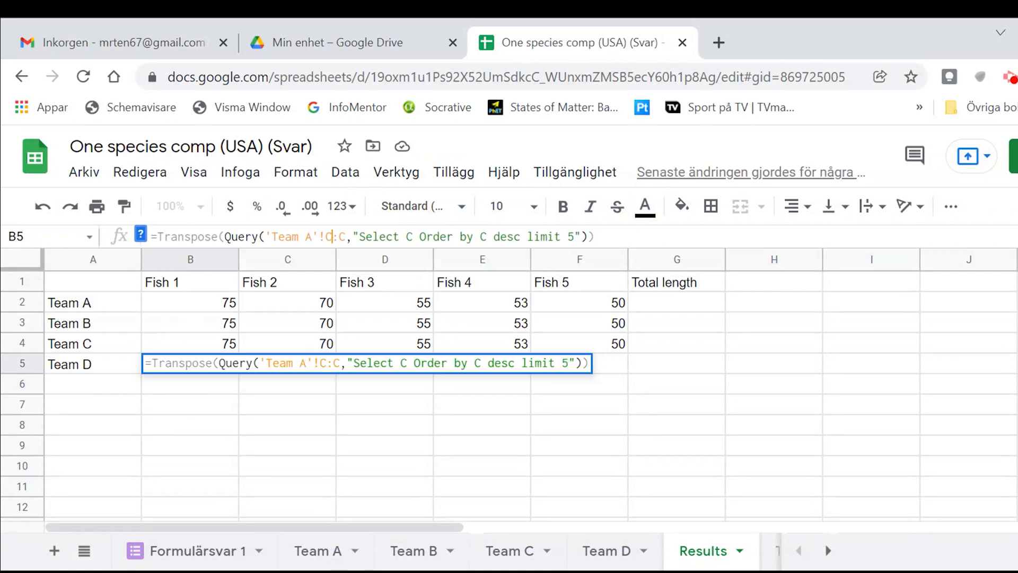
pyautogui.write('2')
pyautogui.press('Return')
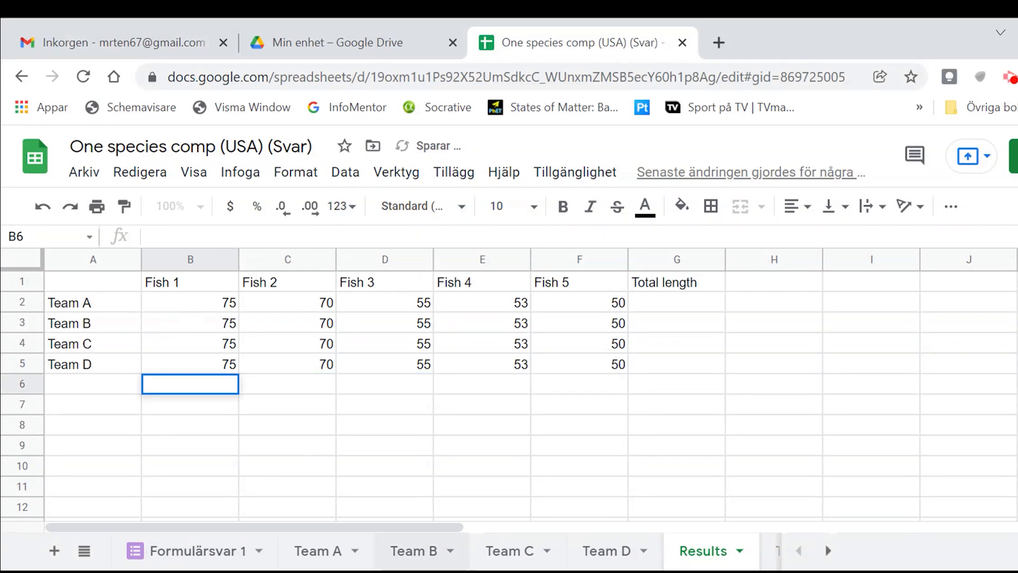
# Change the sheet reference in the B3 formula to 'Team B'.
pyautogui.click(224, 323)
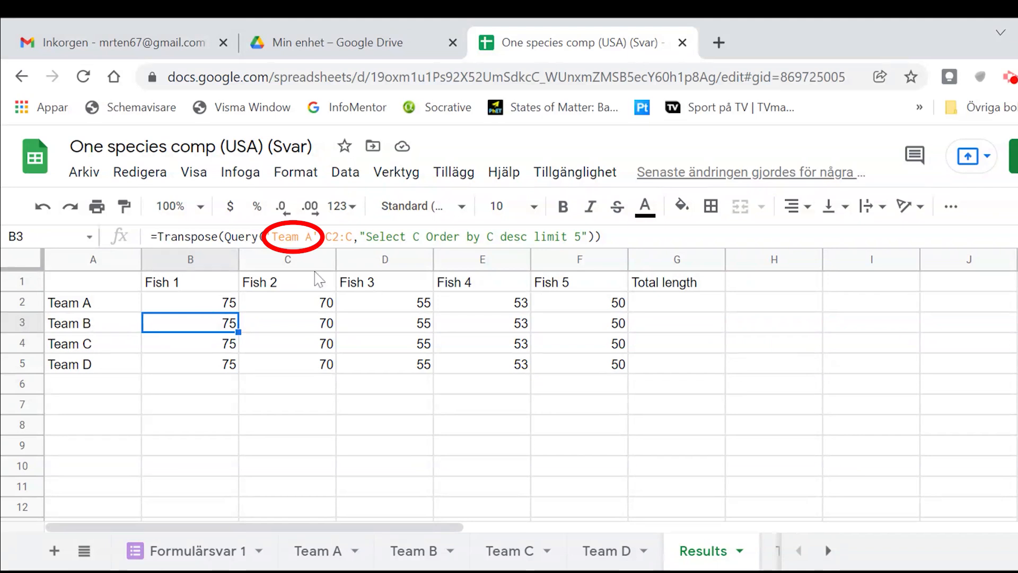
pyautogui.press('F2')
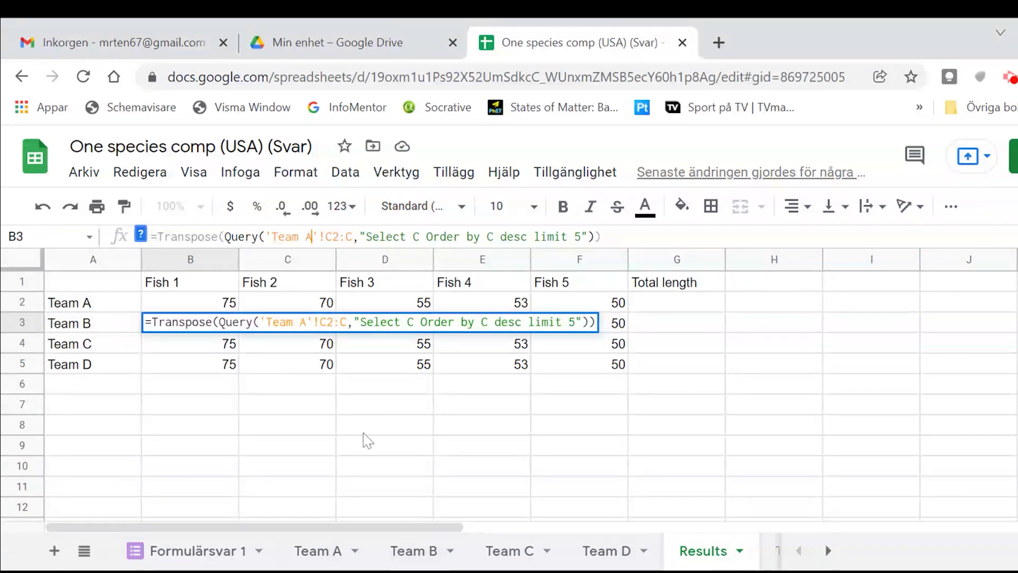
pyautogui.press('BackSpace')
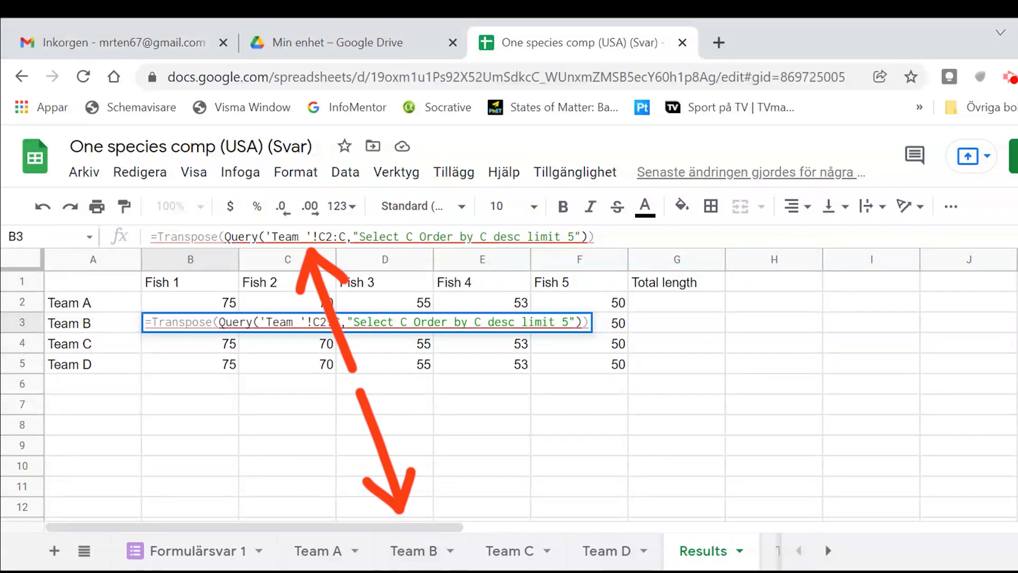
pyautogui.write('B')
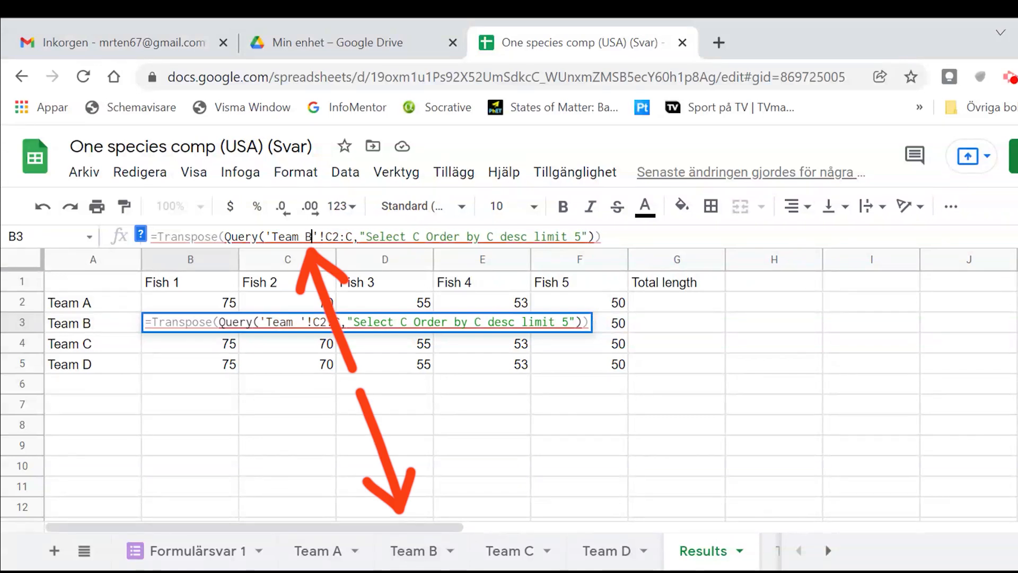
pyautogui.press('Return')
# Change the sheet reference in the B4 formula to 'Team C'.
pyautogui.press('Return')
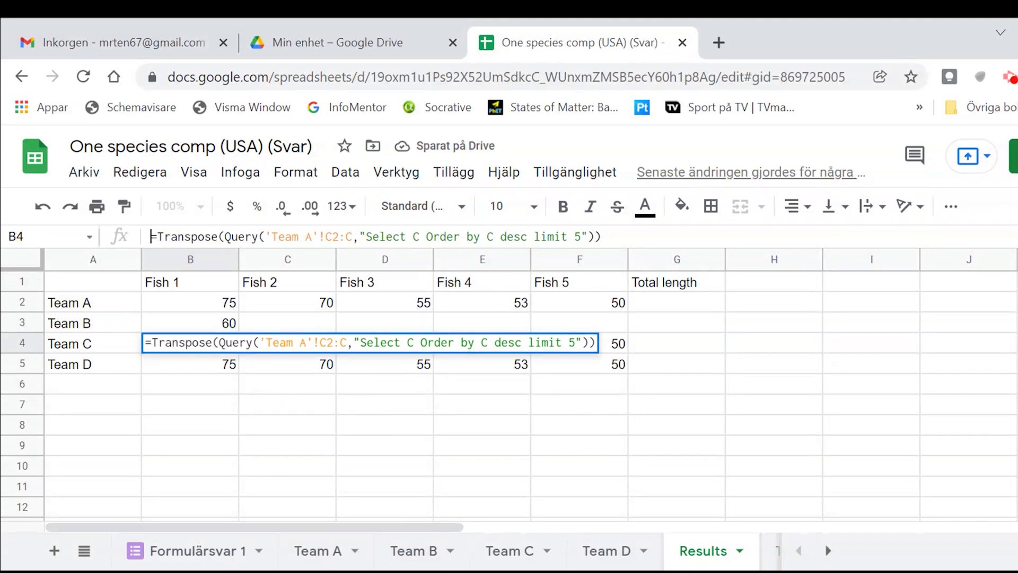
pyautogui.click(307, 342)
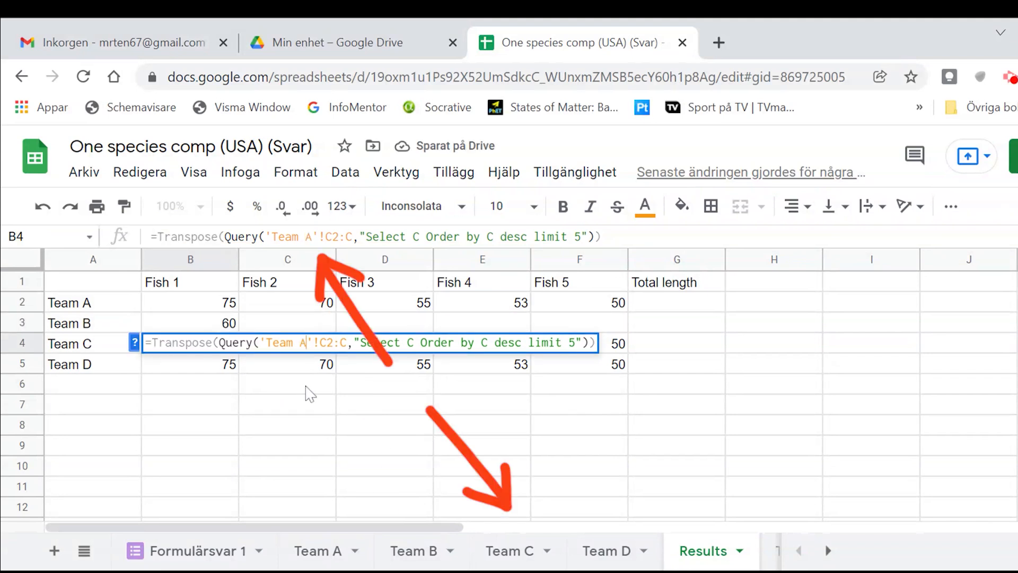
pyautogui.press('BackSpace')
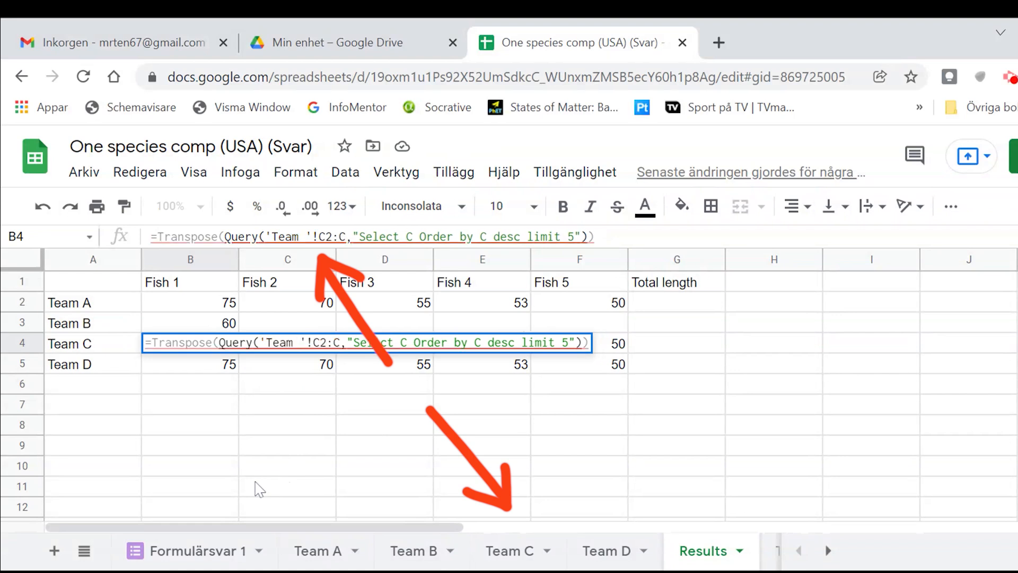
pyautogui.write('C')
pyautogui.press('Return')
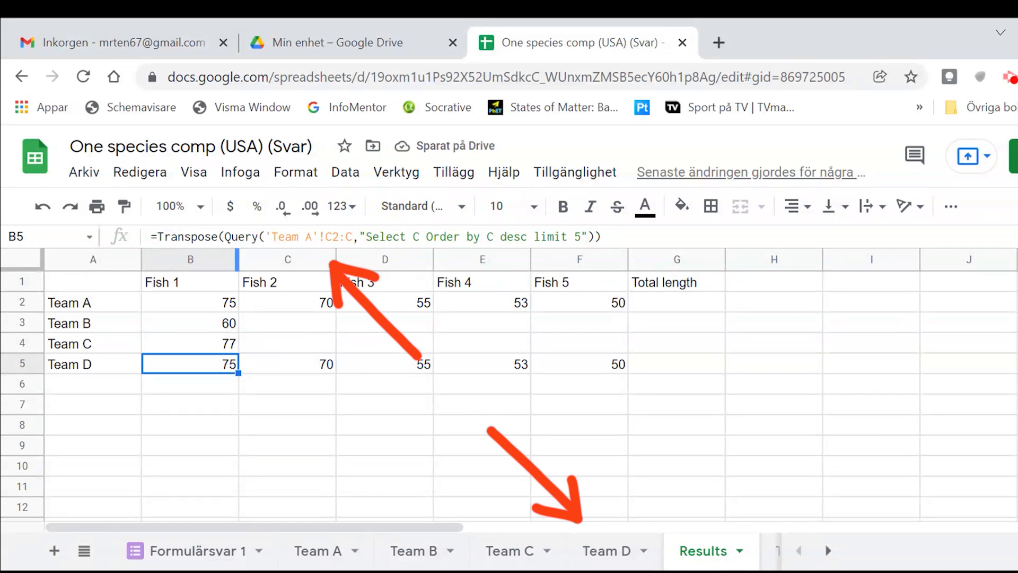
# Change the sheet reference in the B5 formula to 'Team D', and check the Results sheet against the catches on the Formulärsvar 1 sheet.
pyautogui.click(312, 237)
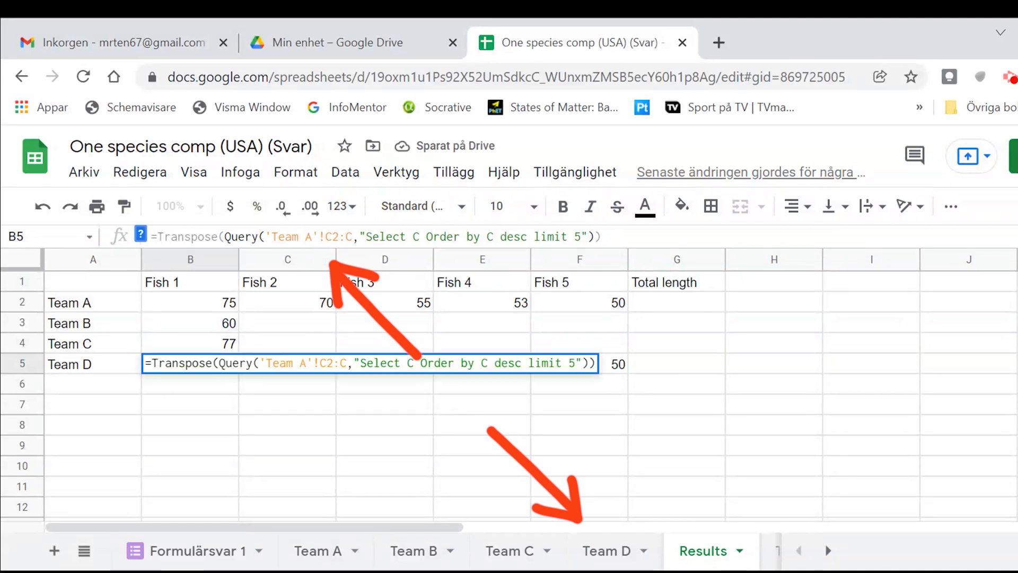
pyautogui.press('BackSpace')
pyautogui.write('D')
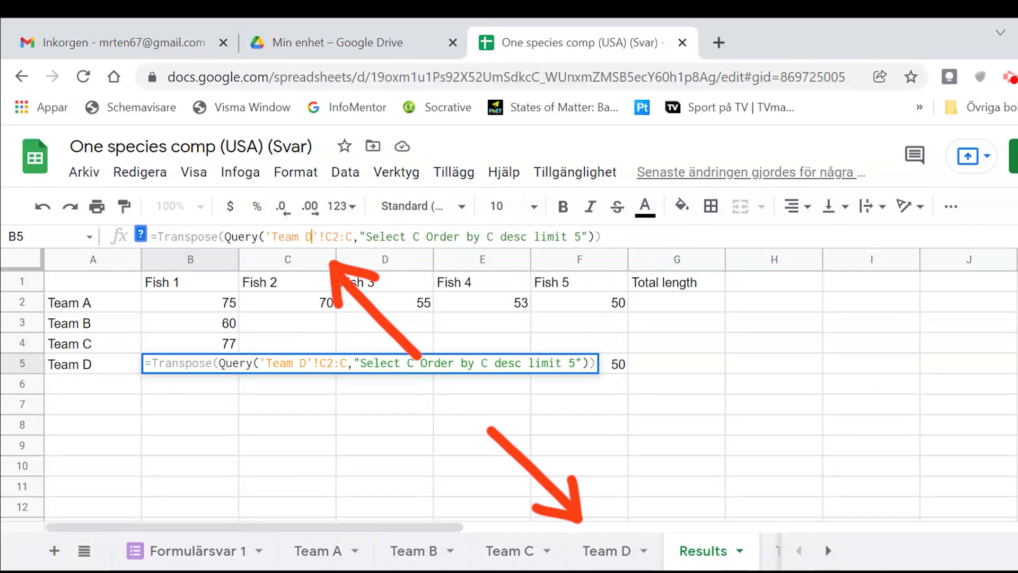
pyautogui.press('Return')
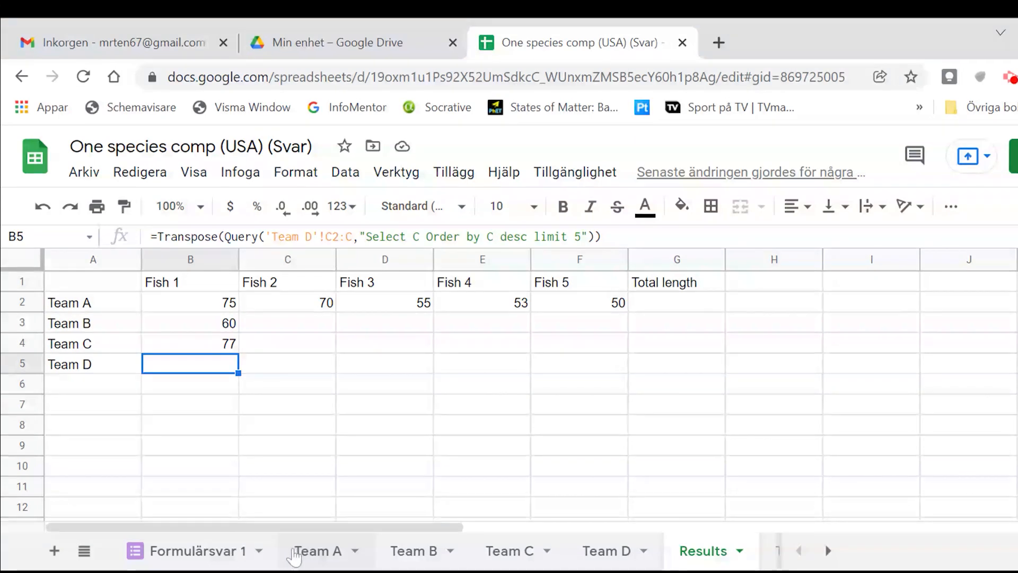
pyautogui.click(234, 562)
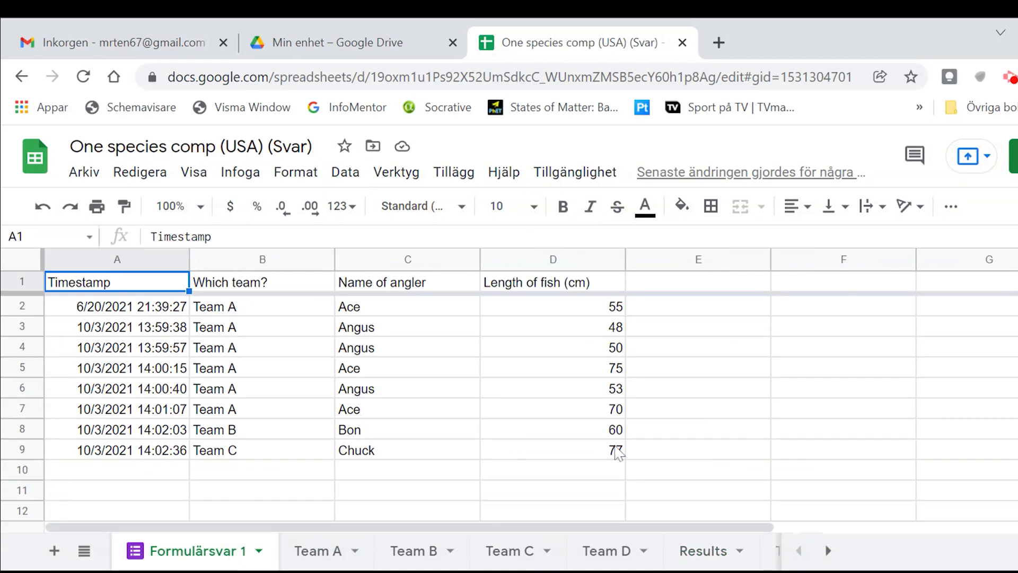
pyautogui.click(701, 551)
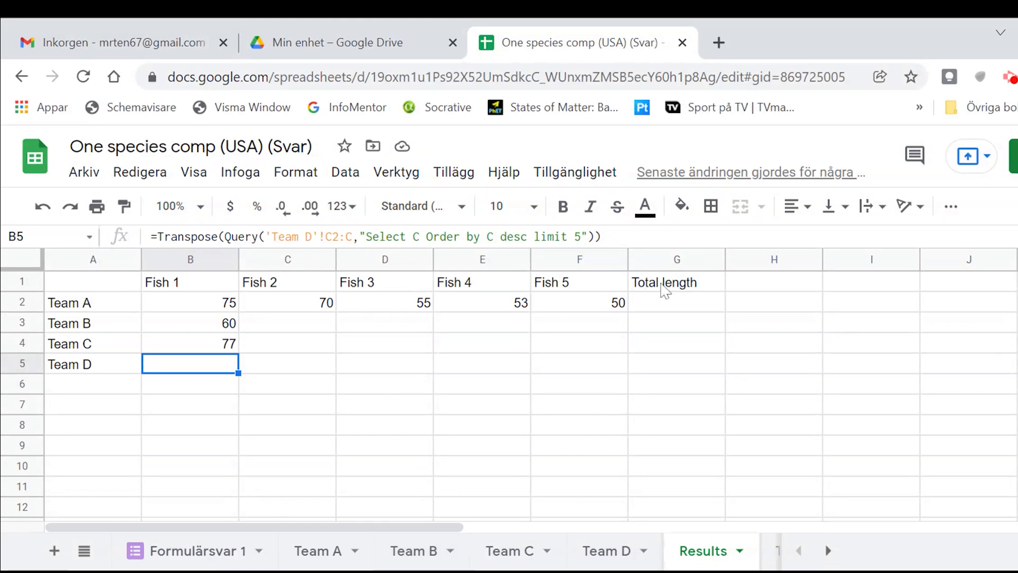
# Enter =SUM(B2:F2) in cell G2 for Team A's total length and fill the formula down to G5 for the other teams.
pyautogui.click(661, 308)
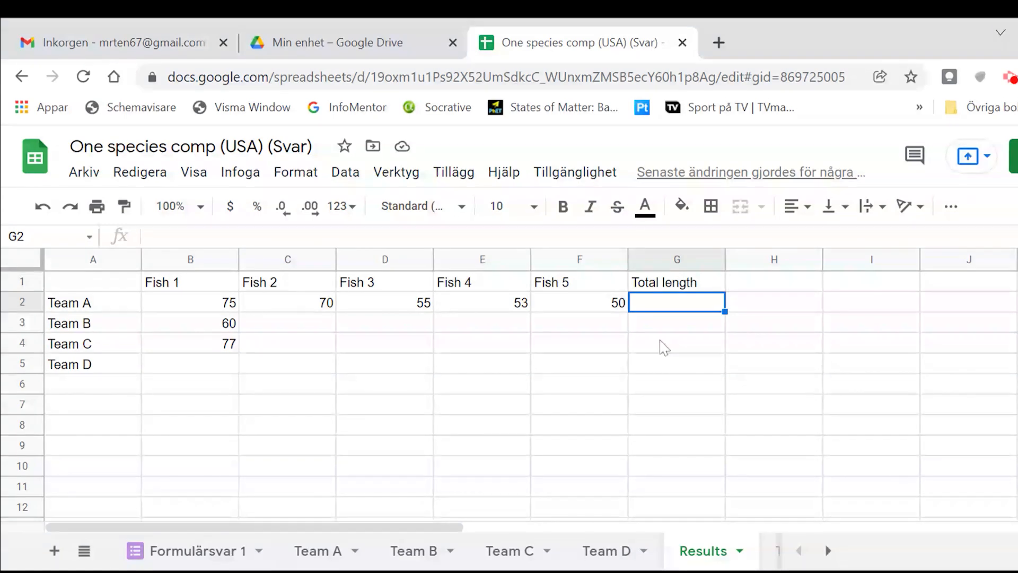
pyautogui.write('=')
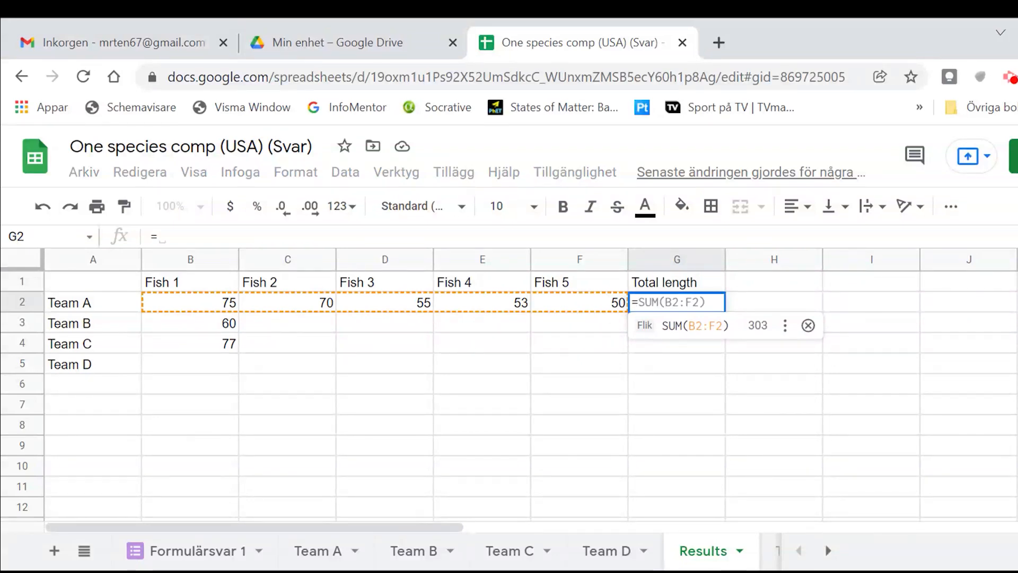
pyautogui.click(708, 331)
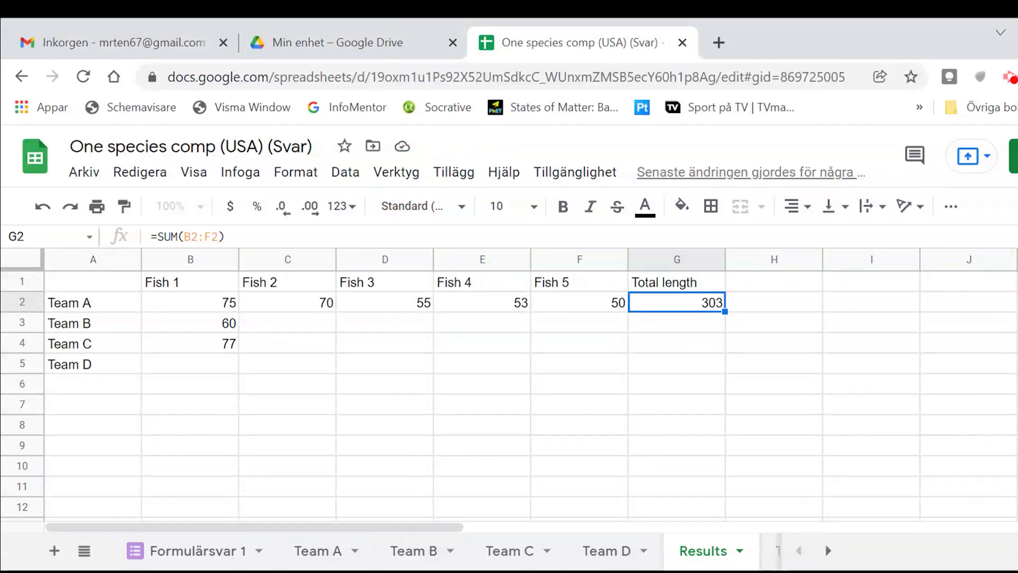
pyautogui.moveTo(725, 312); pyautogui.dragTo(711, 375)
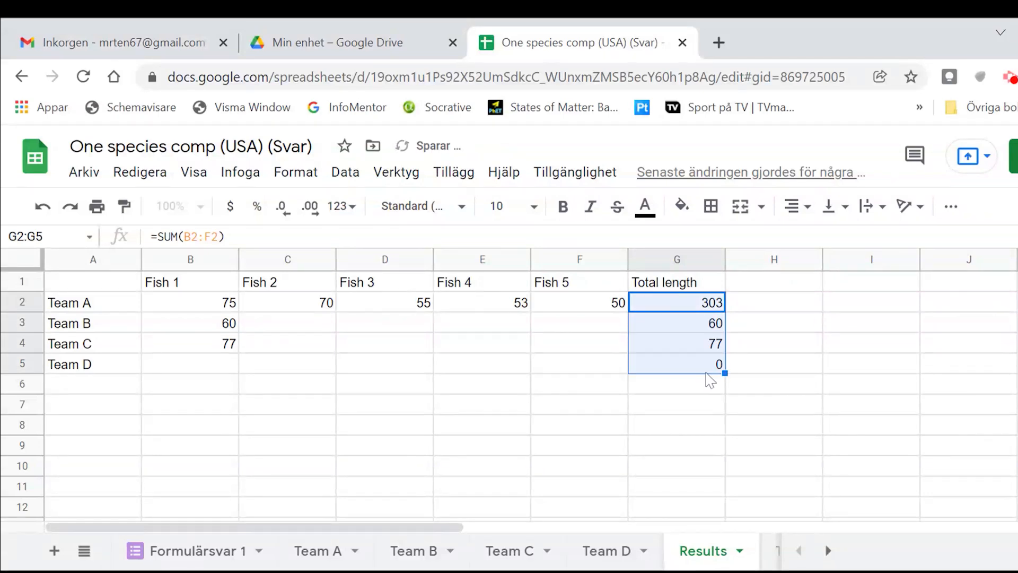
pyautogui.click(735, 406)
pyautogui.click(701, 324)
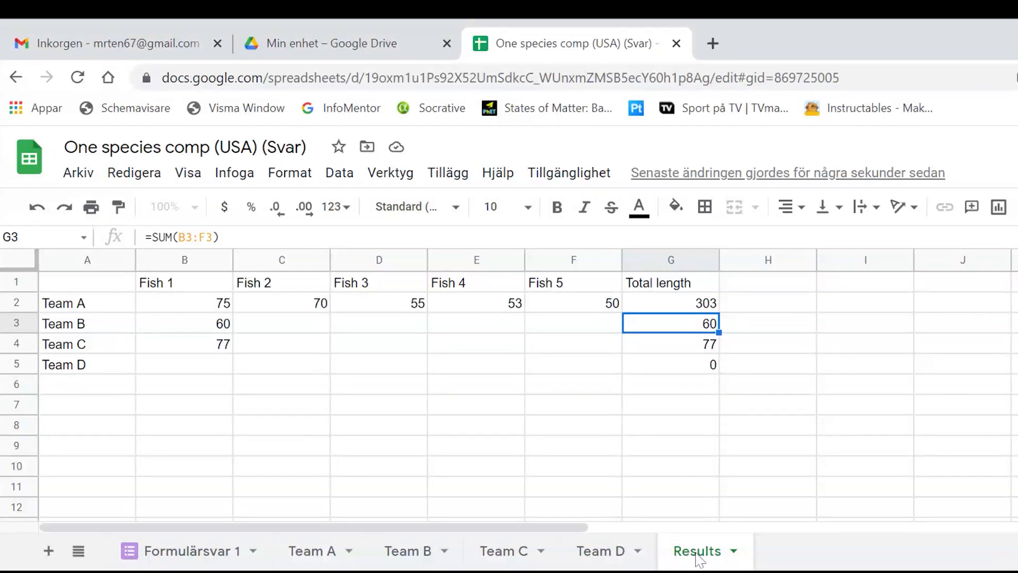
# Add a new sheet to the spreadsheet and name it Results pub.
pyautogui.click(49, 552)
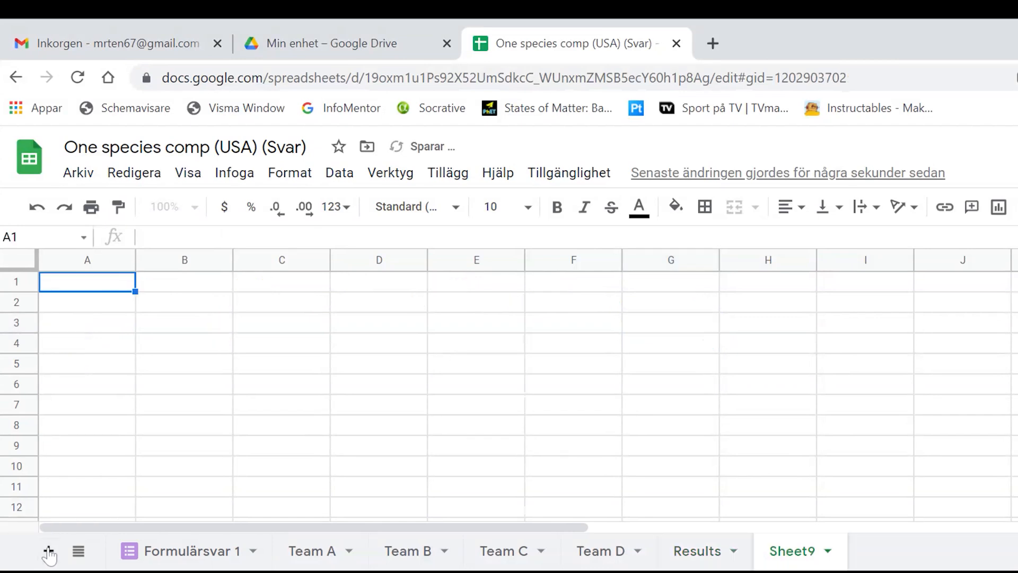
pyautogui.doubleClick(783, 556)
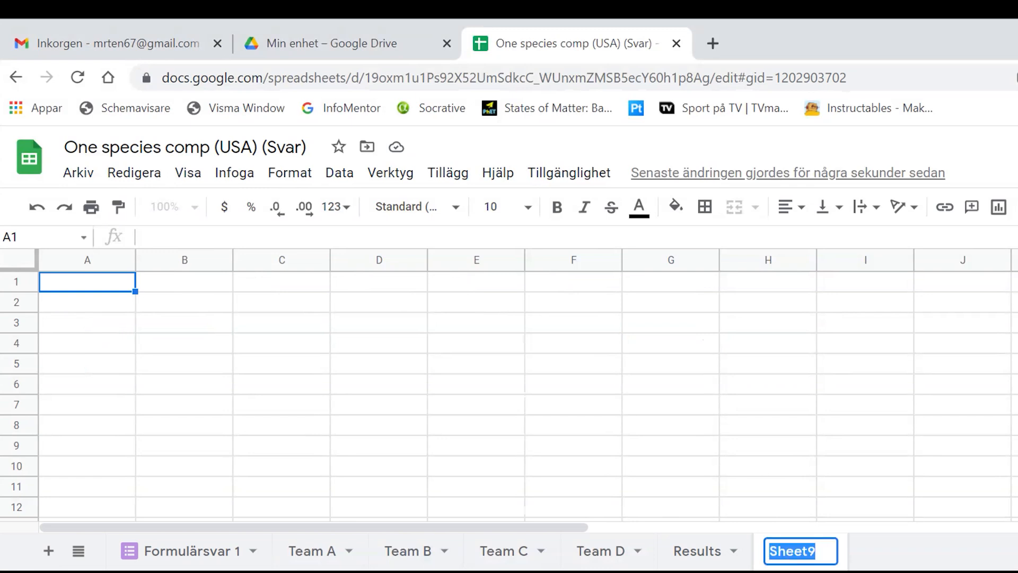
pyautogui.write('Resul')
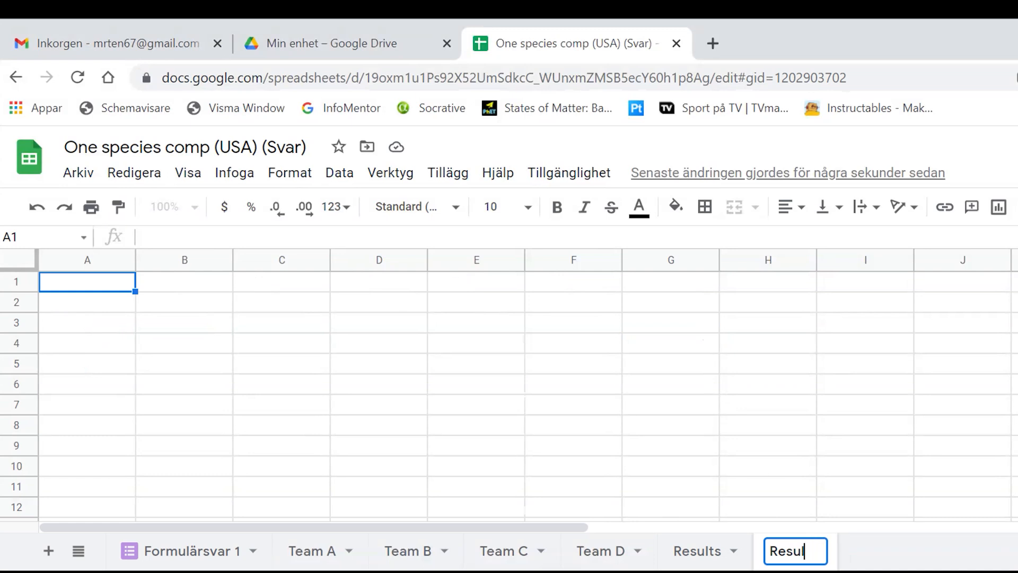
pyautogui.write('ts')
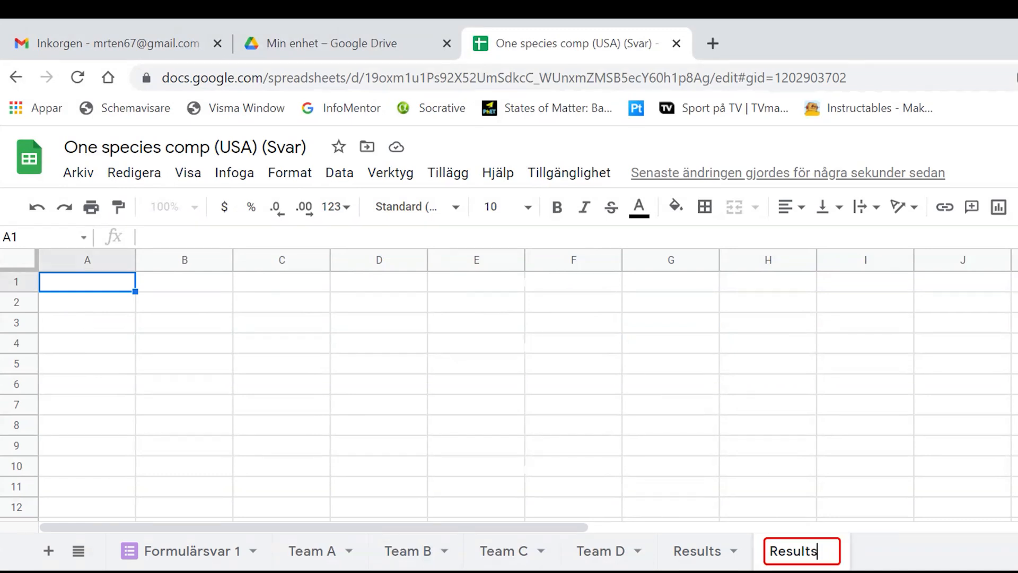
pyautogui.write(' p')
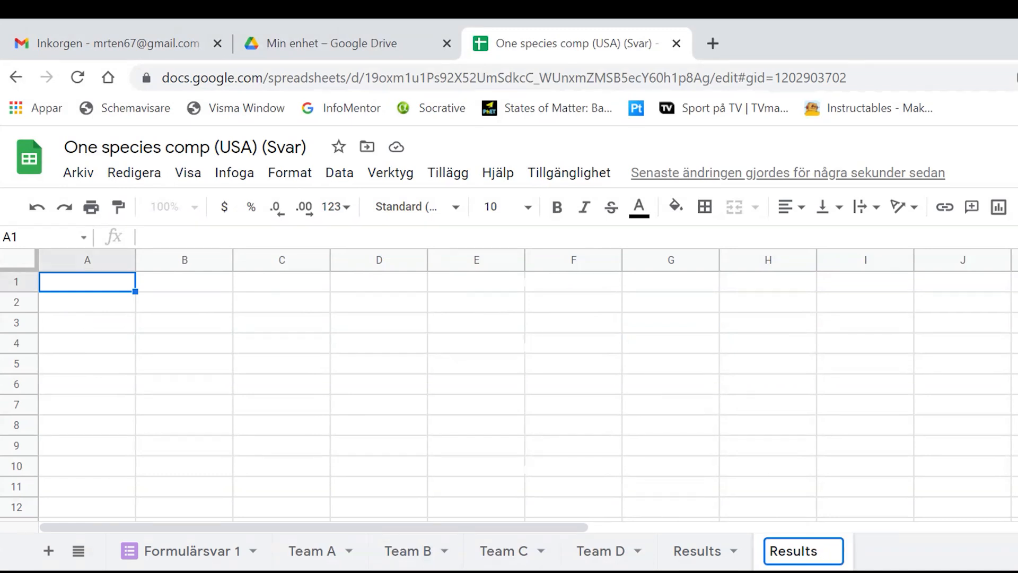
pyautogui.write('ub')
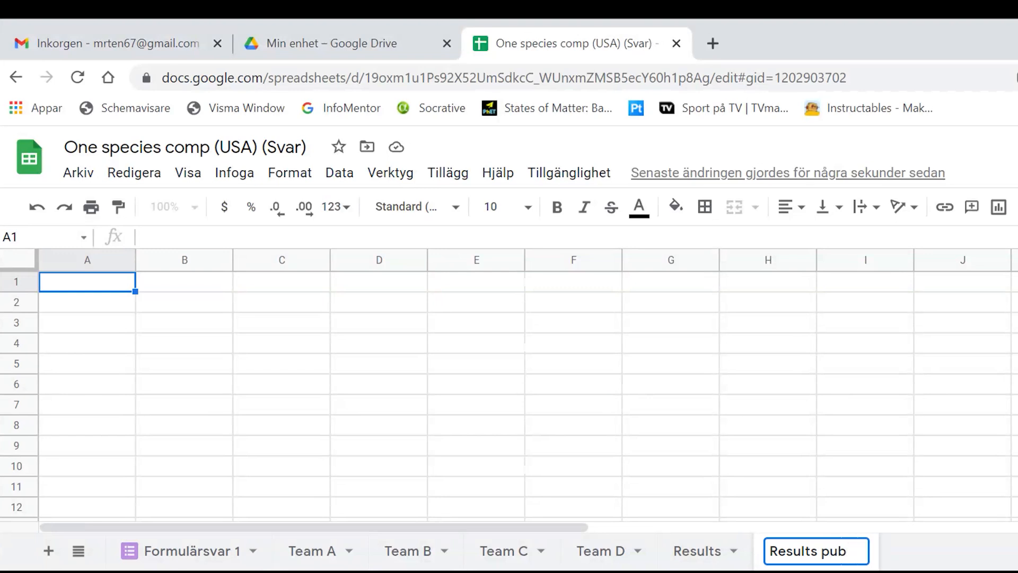
pyautogui.press('Return')
# Enter the header Rank in cell A1 and the ranks 1 to 4 in cells A2 to A5.
pyautogui.write('Rank')
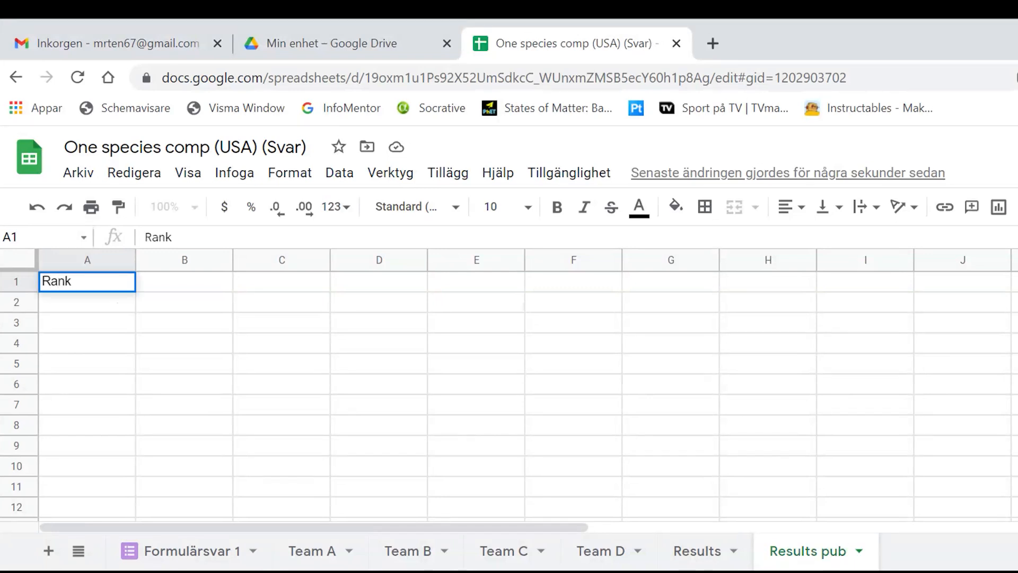
pyautogui.press('Return')
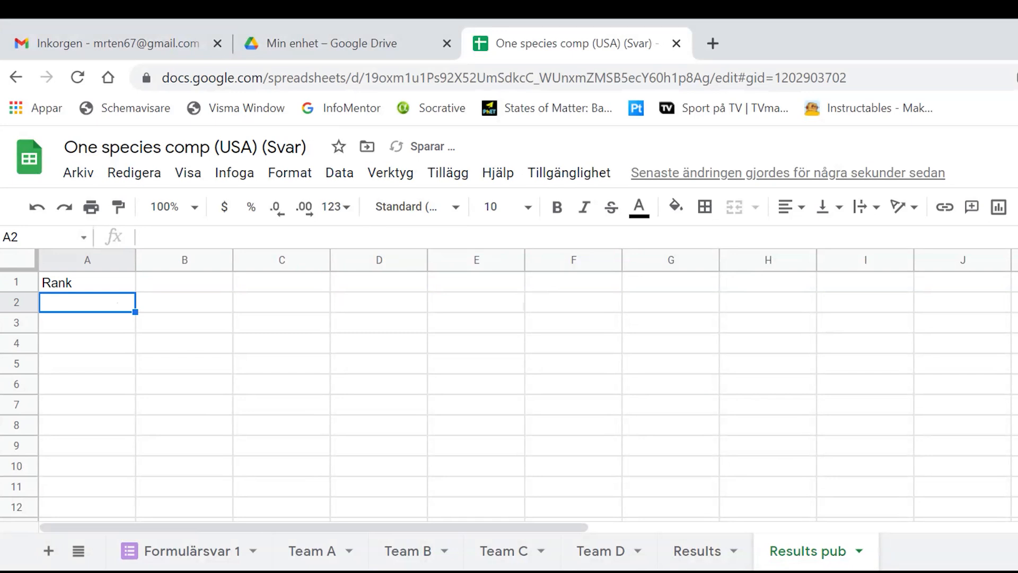
pyautogui.write('1')
pyautogui.press('Return')
pyautogui.write('2')
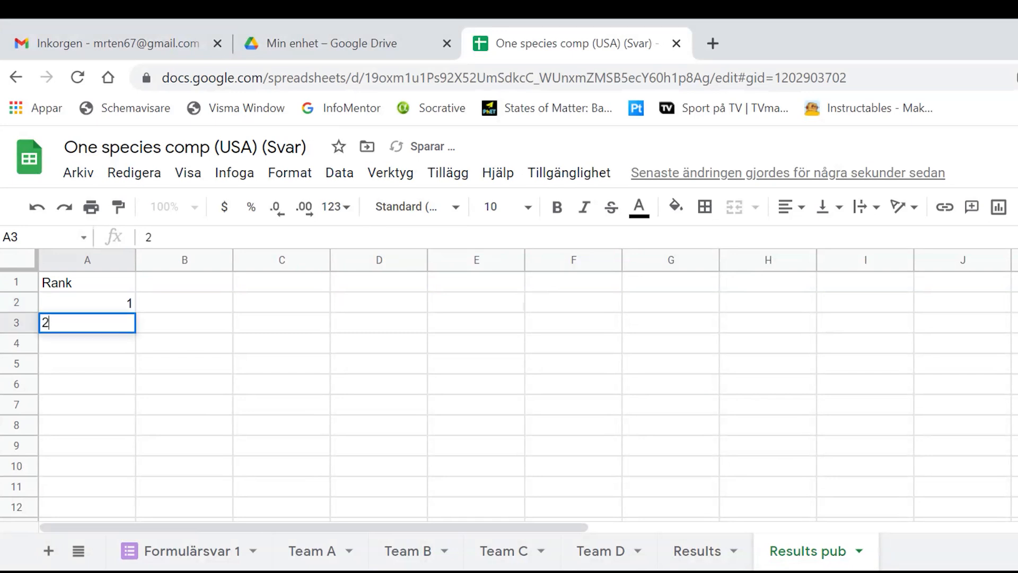
pyautogui.press('Return')
pyautogui.write('3')
pyautogui.press('Return')
pyautogui.write('4')
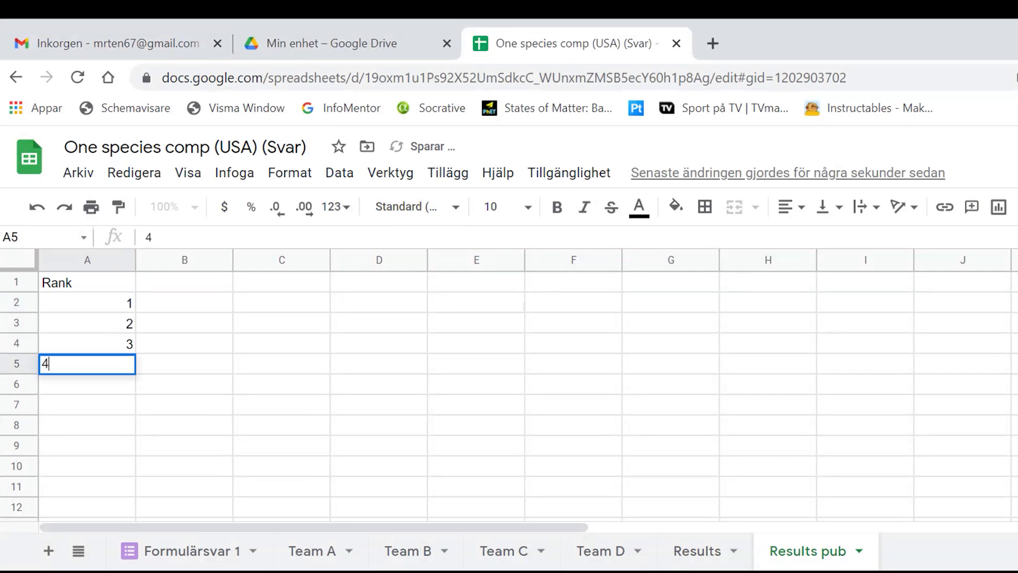
pyautogui.press('Return')
# Enter the headers Team in cell B1 and Total length in cell C1.
pyautogui.click(184, 282)
pyautogui.write('L')
pyautogui.press('BackSpace')
pyautogui.write('Team')
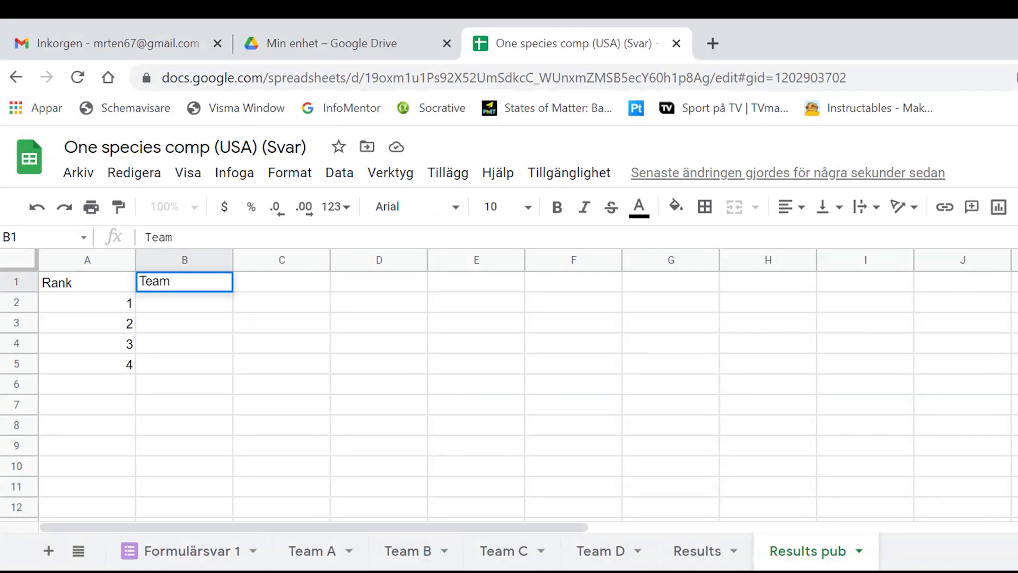
pyautogui.press('Tab')
pyautogui.write('T')
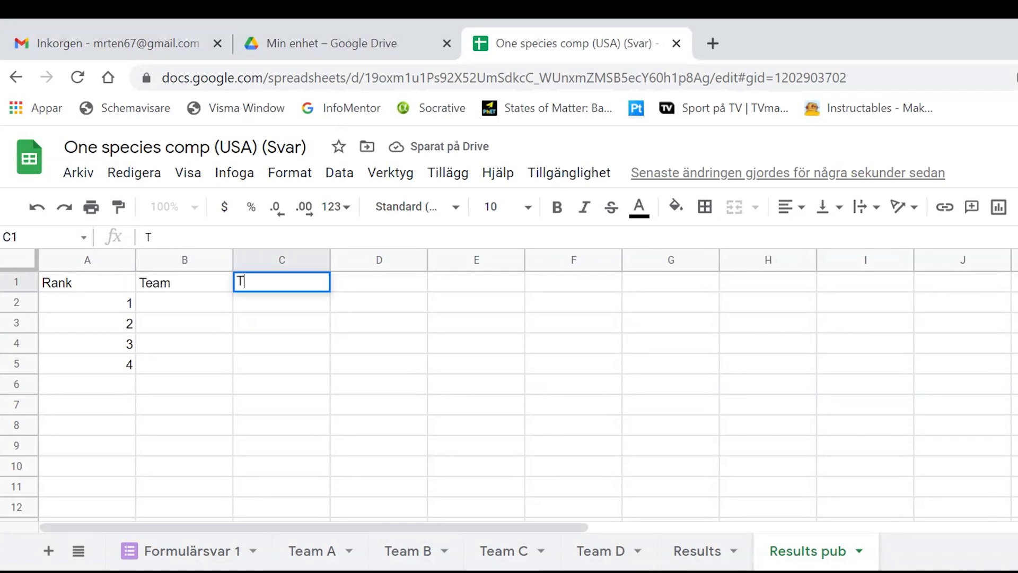
pyautogui.write('ota')
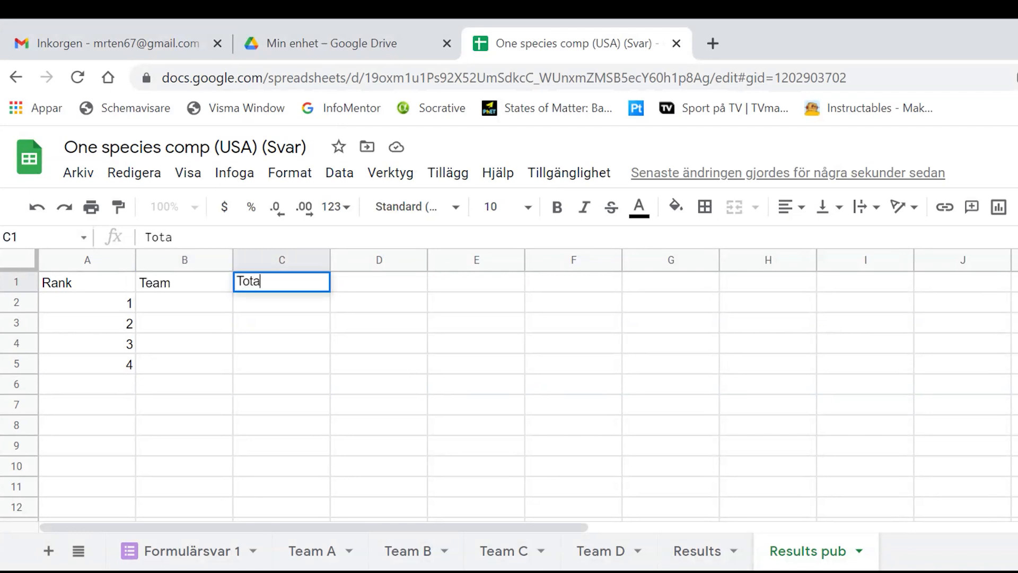
pyautogui.write('l length')
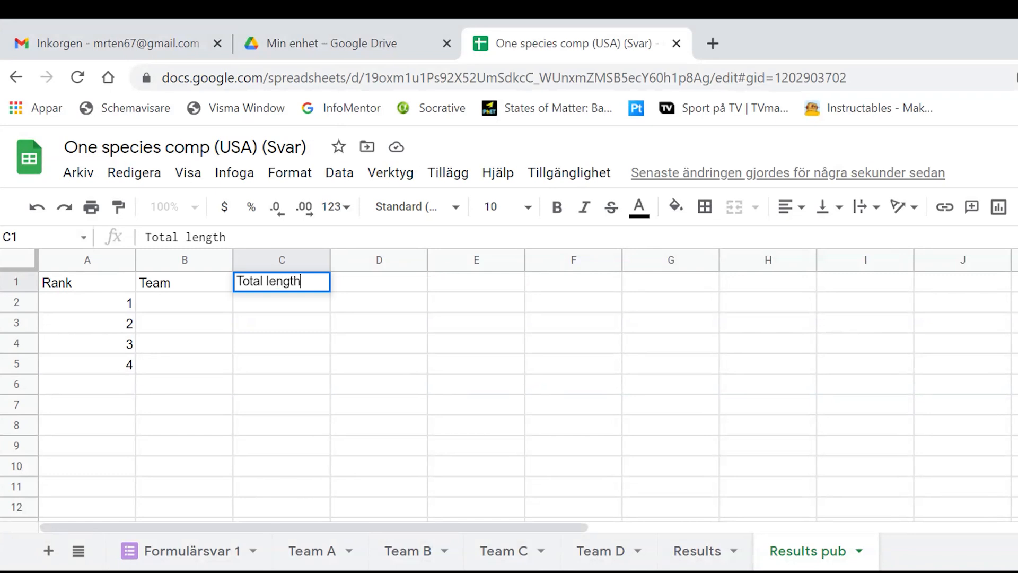
# Give the header cells A1:C1 a black fill and white text.
pyautogui.moveTo(85, 283); pyautogui.dragTo(305, 285)
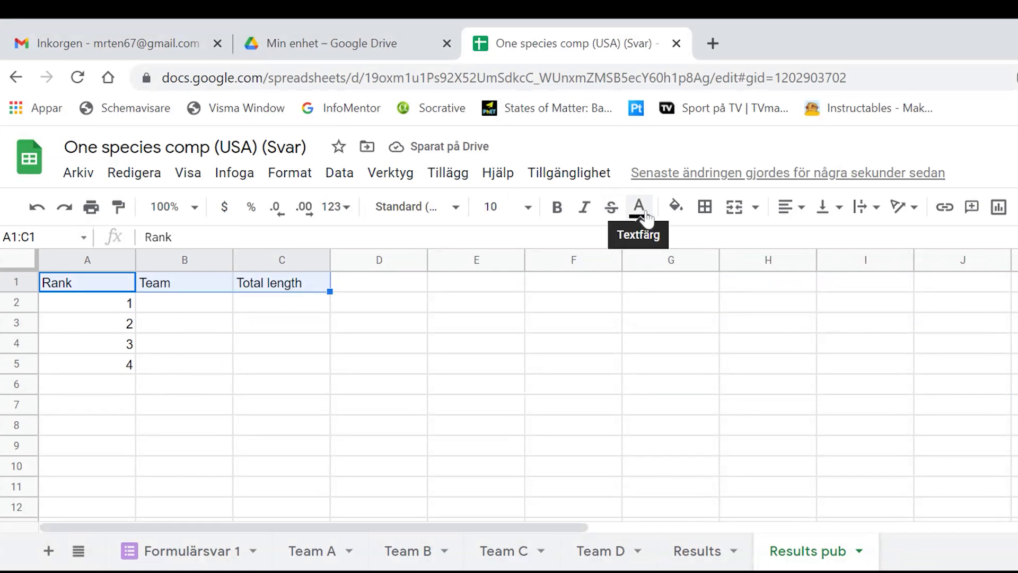
pyautogui.click(676, 208)
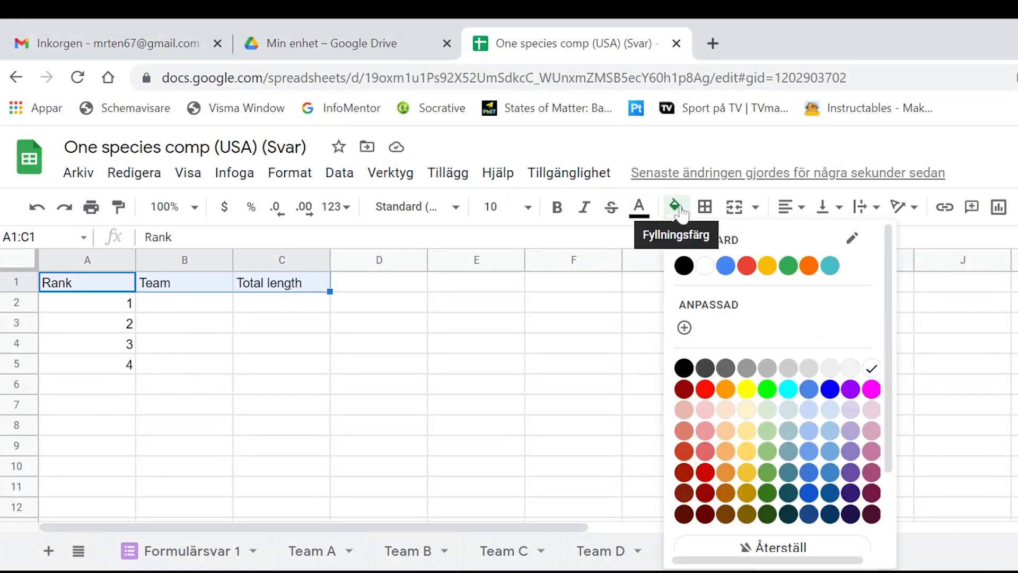
pyautogui.click(684, 266)
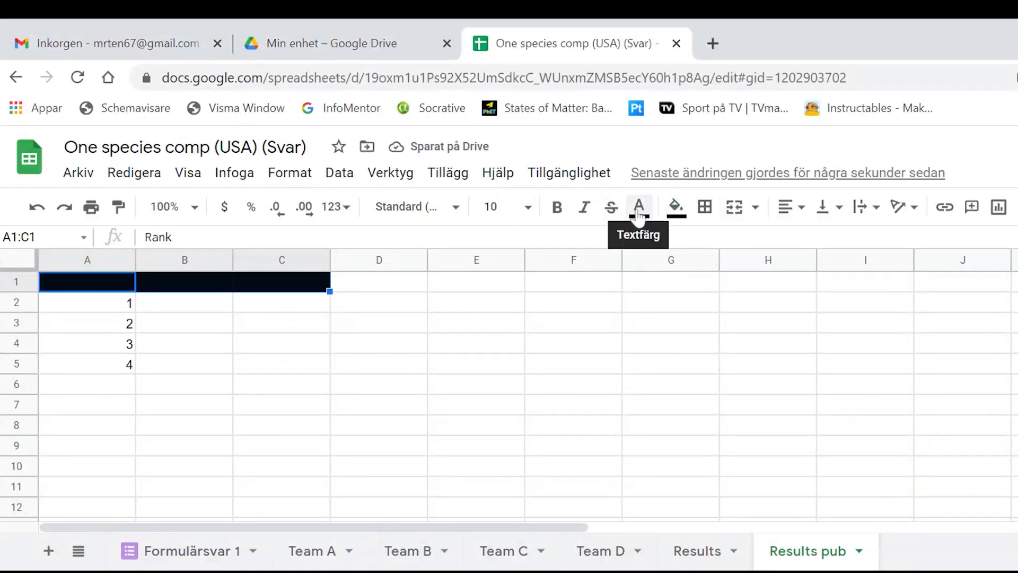
pyautogui.click(650, 216)
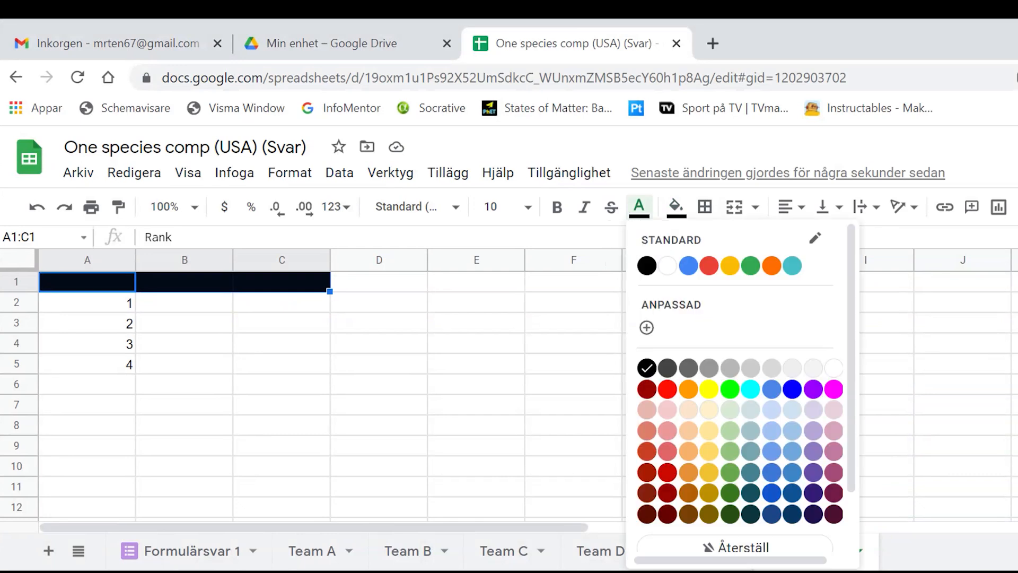
pyautogui.click(835, 374)
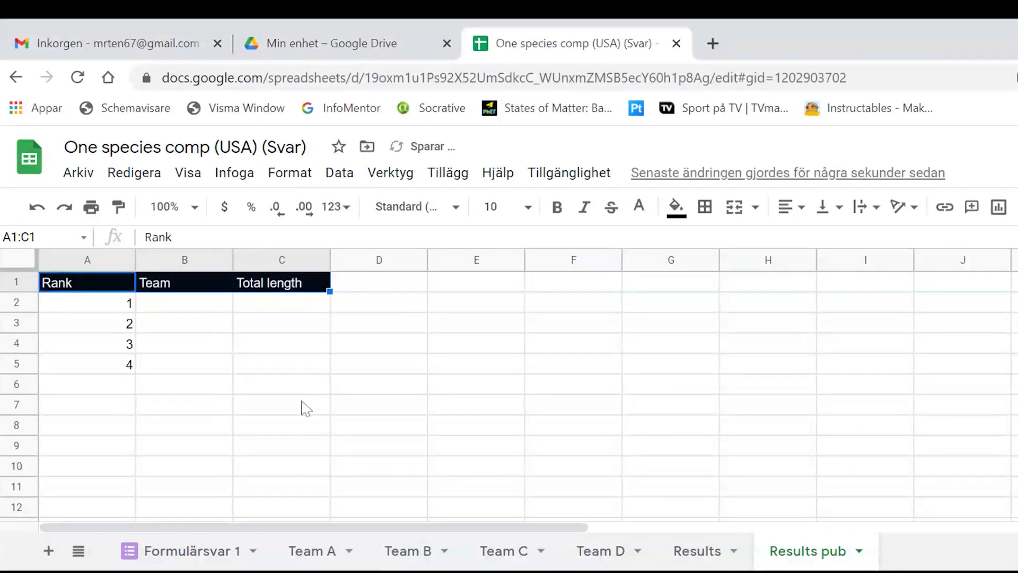
# Give the rank numbers in A2:A5 a black fill and white text.
pyautogui.moveTo(108, 306); pyautogui.dragTo(103, 368)
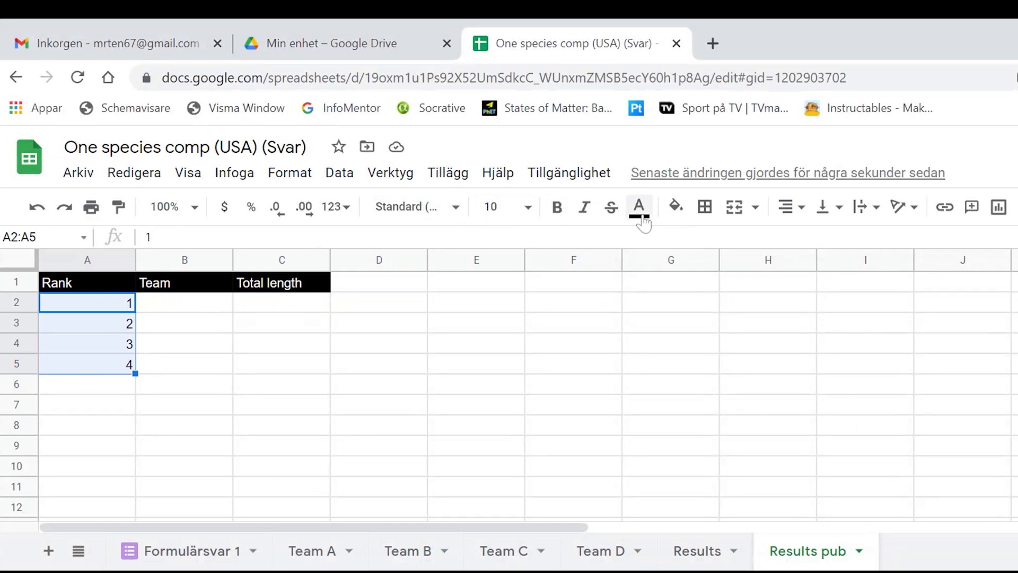
pyautogui.click(677, 206)
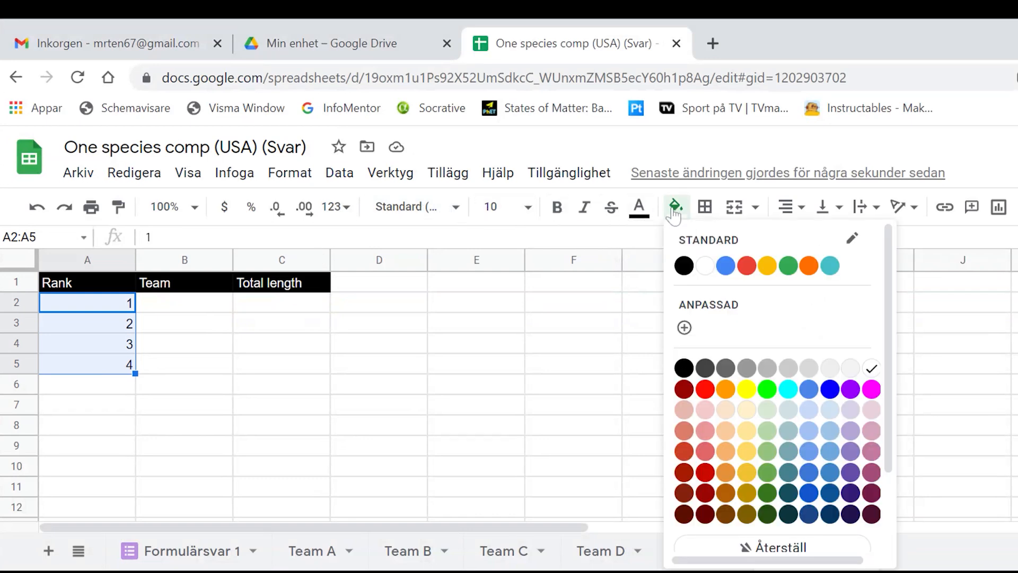
pyautogui.click(683, 265)
pyautogui.click(639, 206)
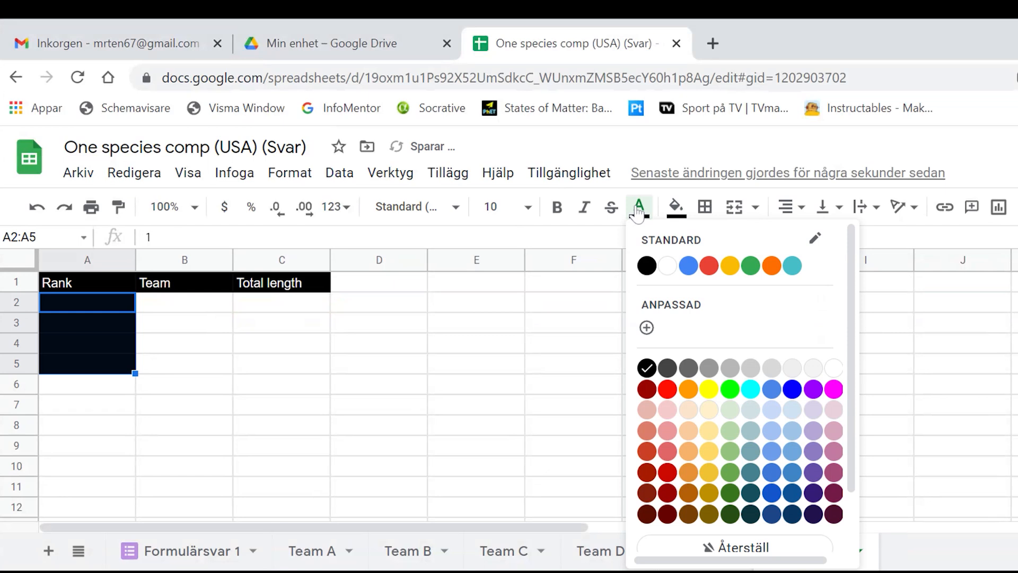
pyautogui.click(669, 266)
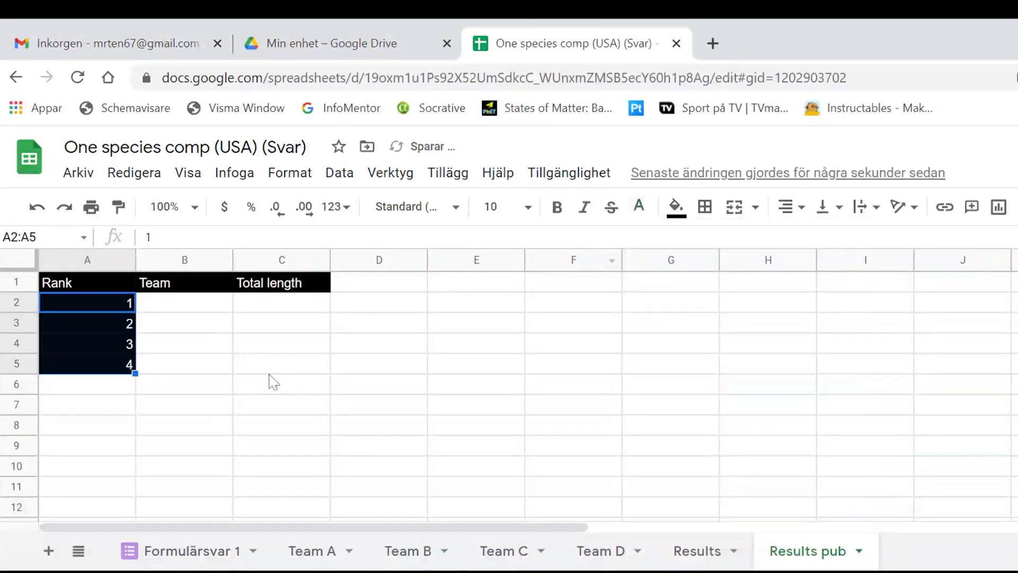
# Center the Rank column A1:A5 and the Team and Total length headers, and enlarge the text of these cells.
pyautogui.moveTo(87, 282); pyautogui.dragTo(87, 363)
pyautogui.click(802, 208)
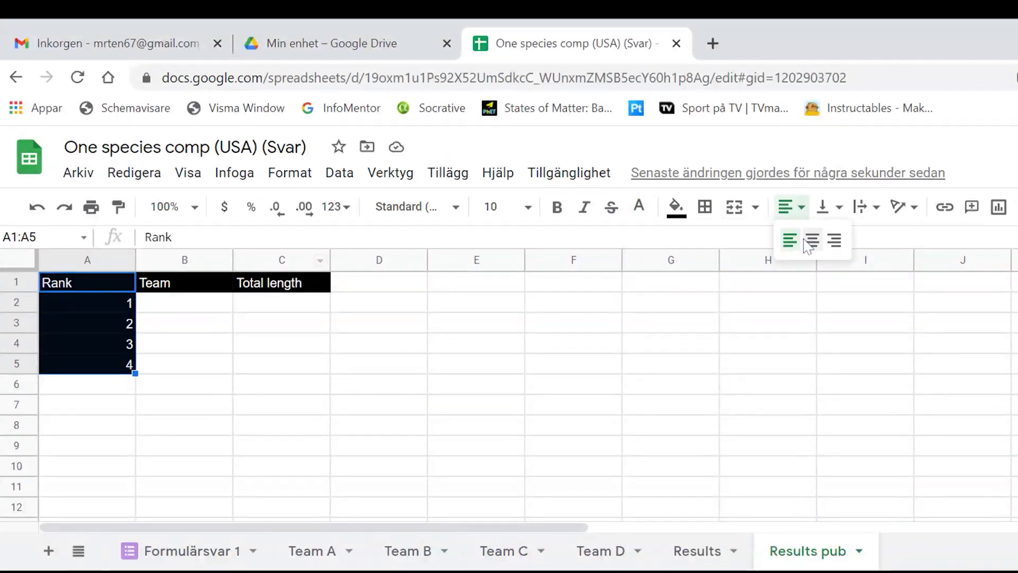
pyautogui.click(811, 240)
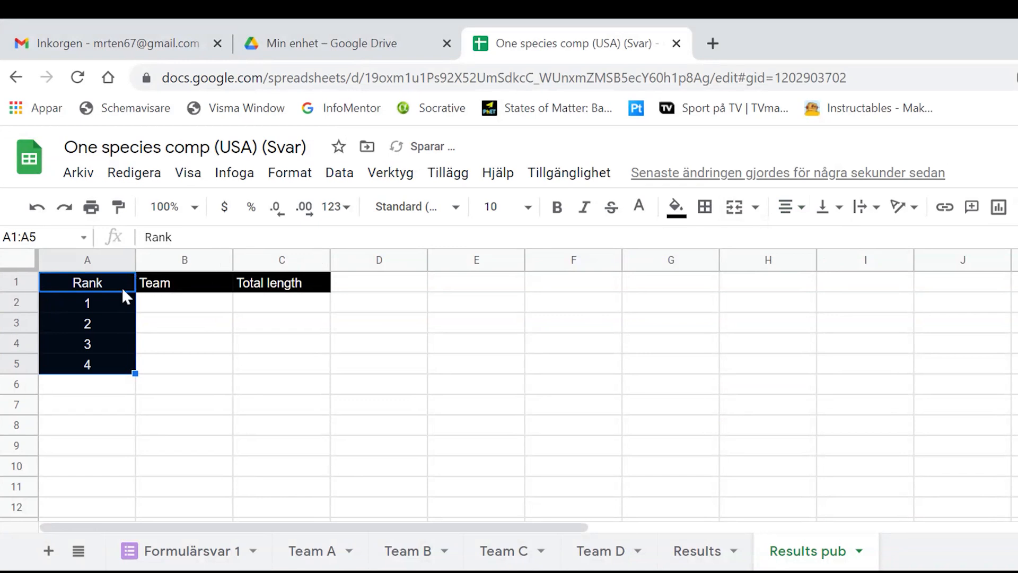
pyautogui.click(217, 288)
pyautogui.moveTo(217, 287); pyautogui.dragTo(250, 284)
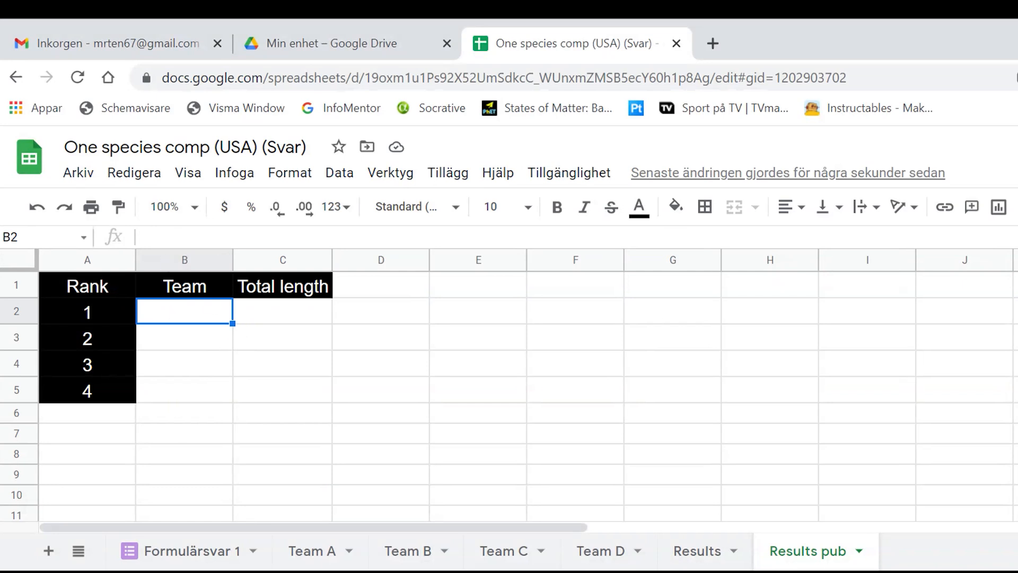
# Start a QUERY formula in cell B2 of Results pub that takes range A2:G5 of the Results sheet as its data.
pyautogui.write('=')
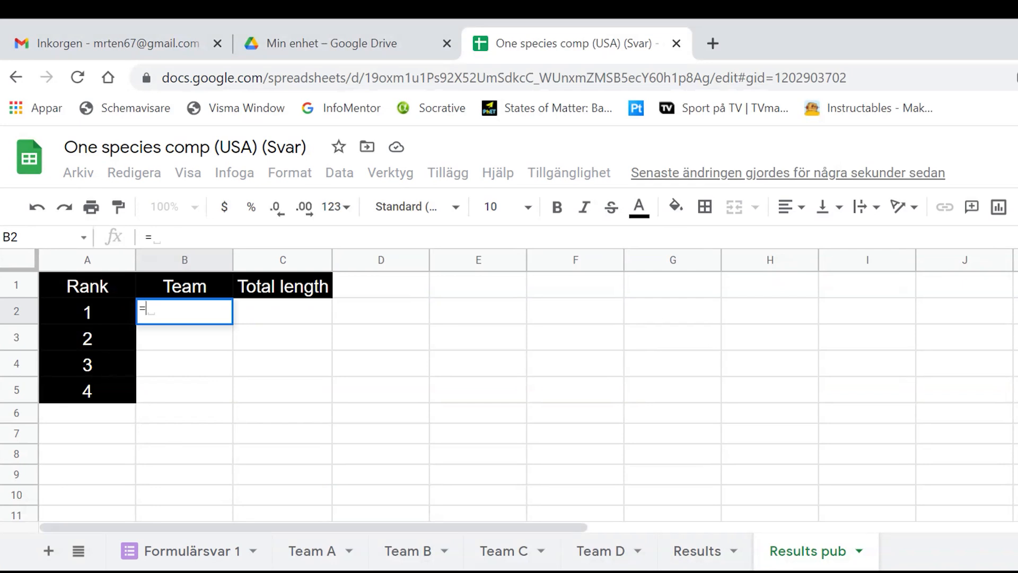
pyautogui.write('Q')
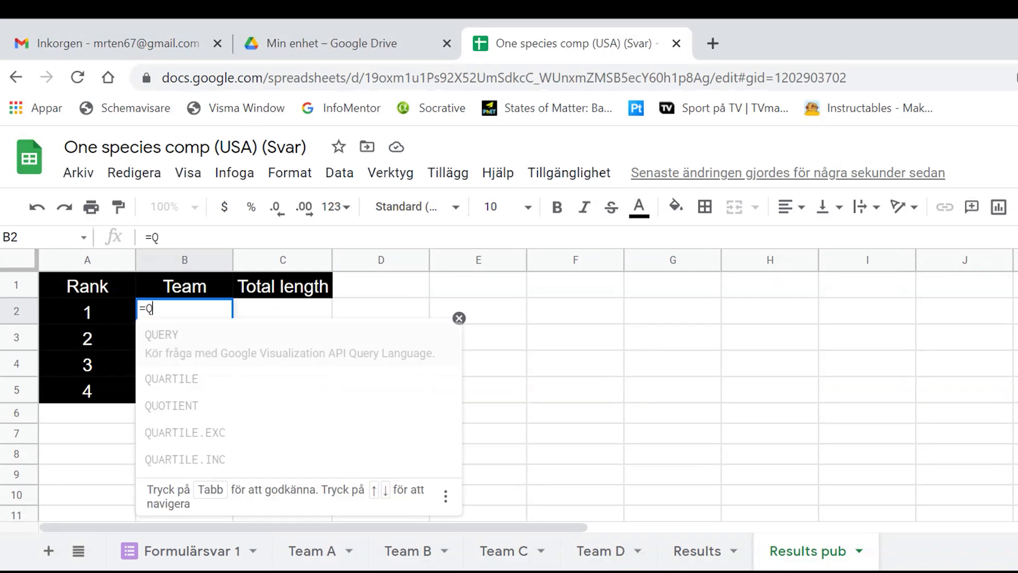
pyautogui.write('uery')
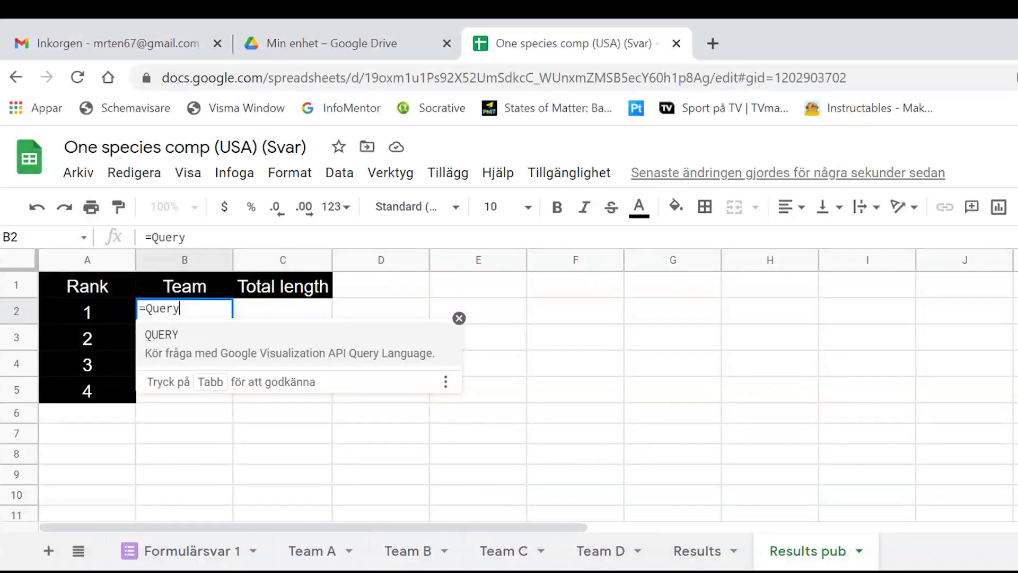
pyautogui.write('(')
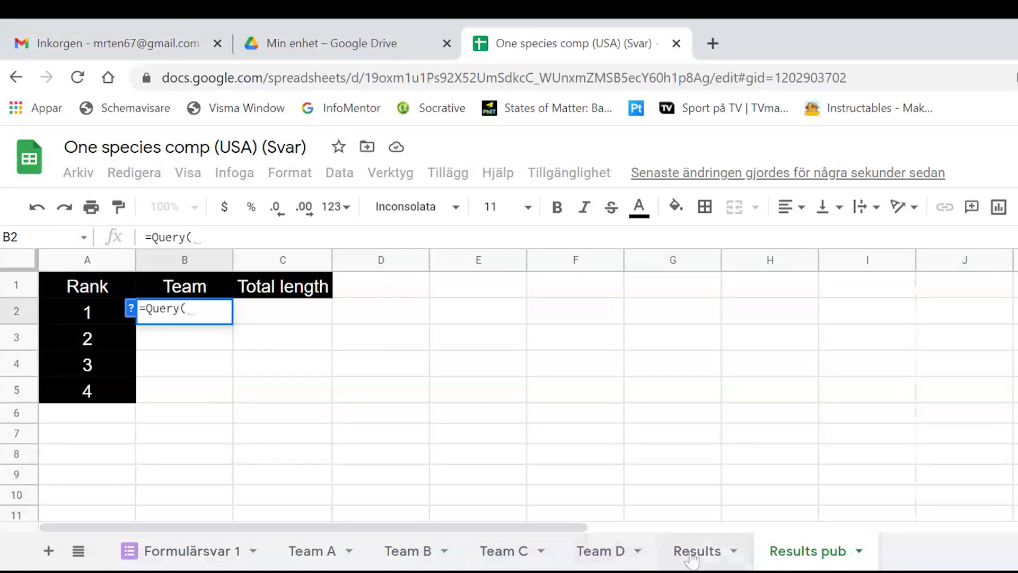
pyautogui.click(692, 555)
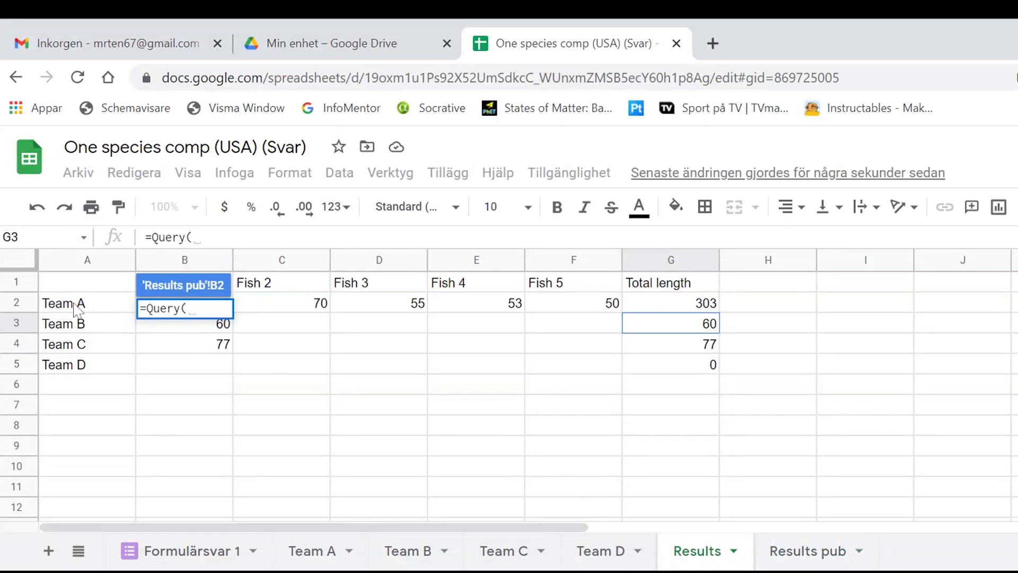
pyautogui.moveTo(77, 310); pyautogui.dragTo(671, 368)
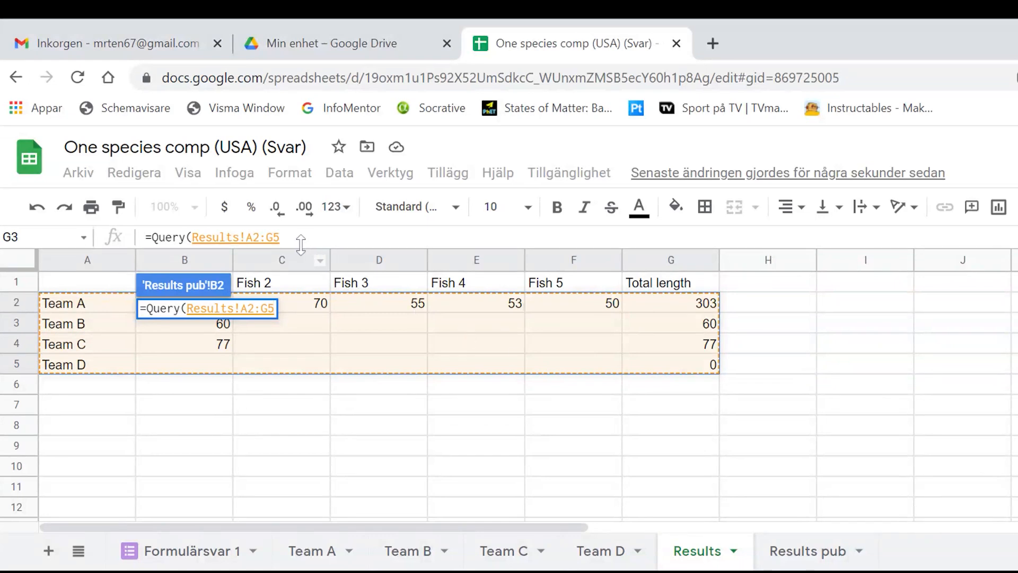
# Complete the formula with the query string "Select A, G order by G desc limit 4" and enter it.
pyautogui.click(304, 237)
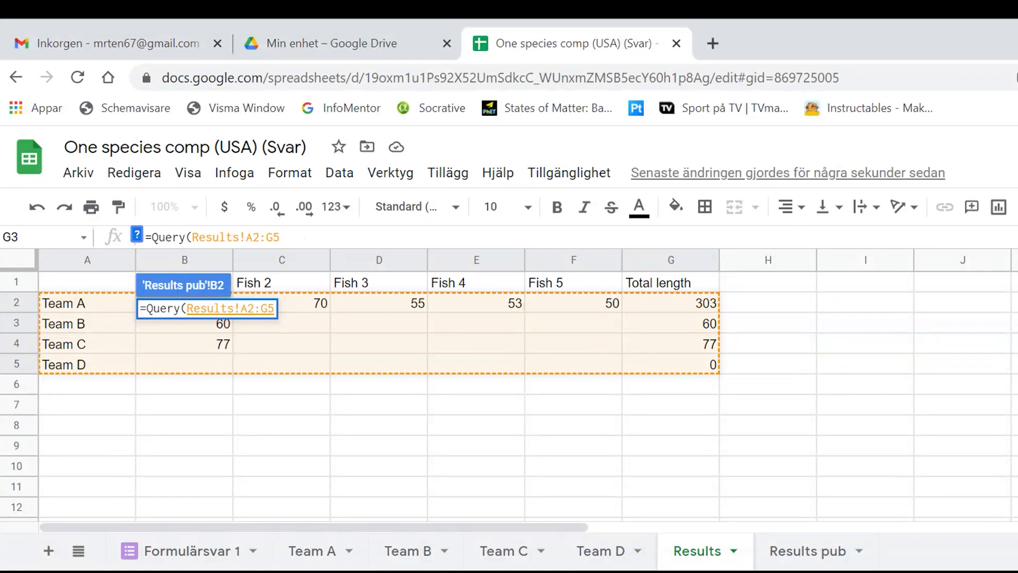
pyautogui.write(';')
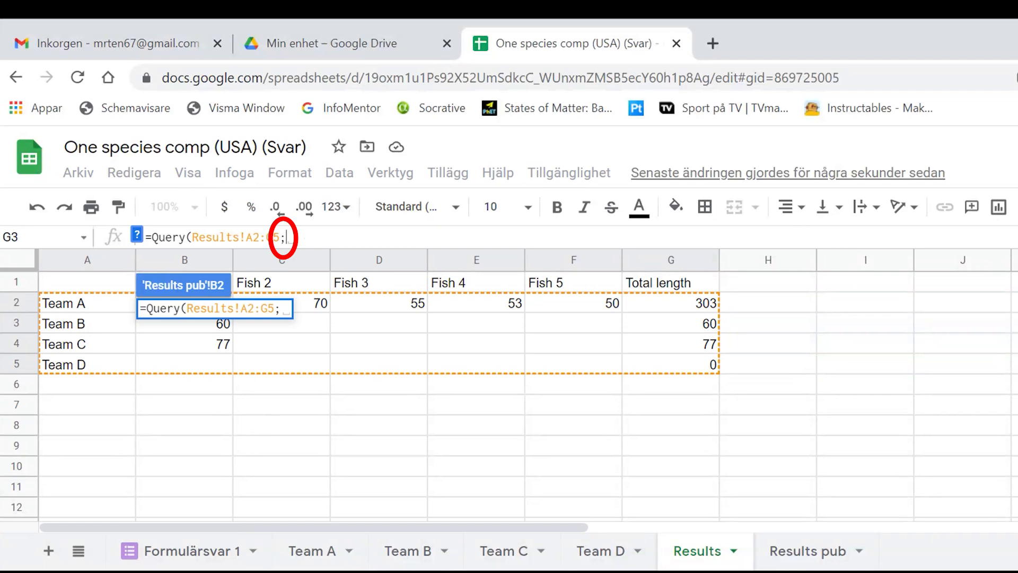
pyautogui.write('"Select')
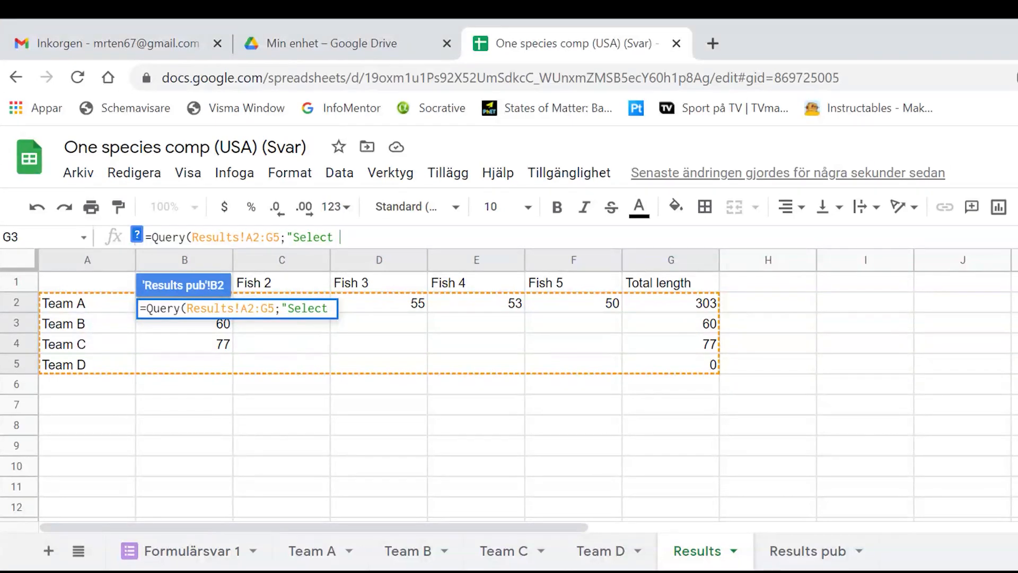
pyautogui.write(' A, G')
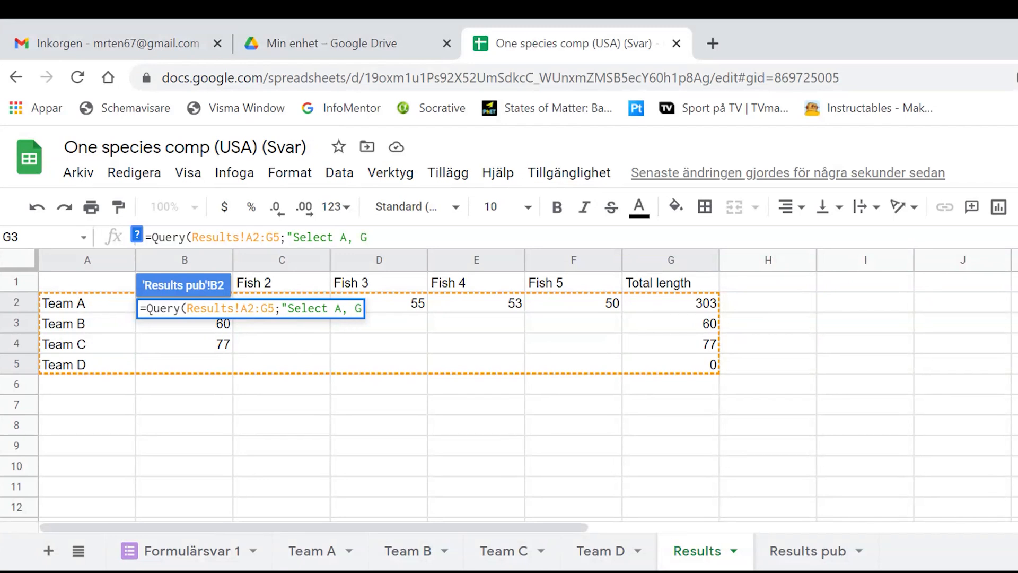
pyautogui.write(' order by')
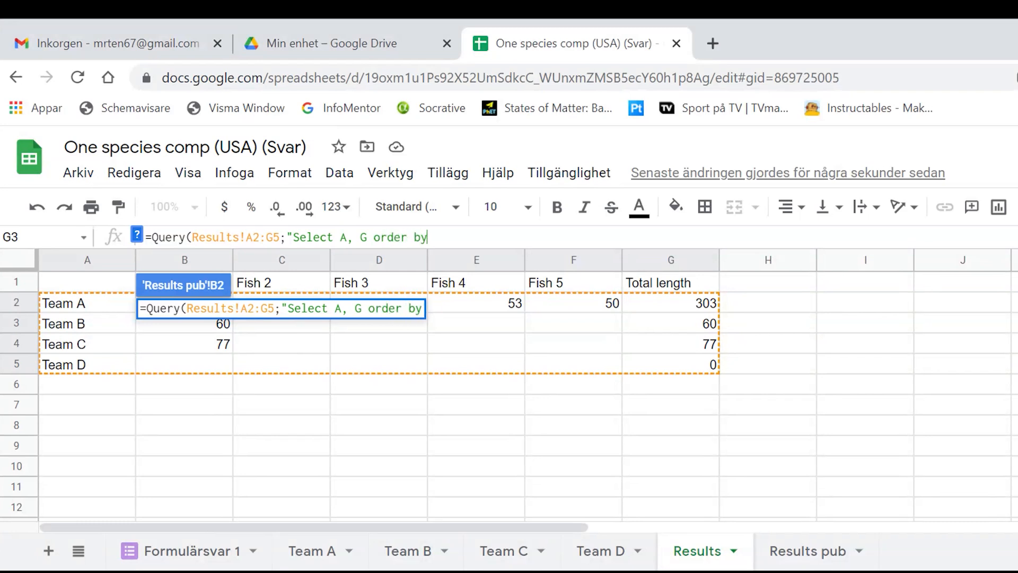
pyautogui.write(' G desc limit 4")')
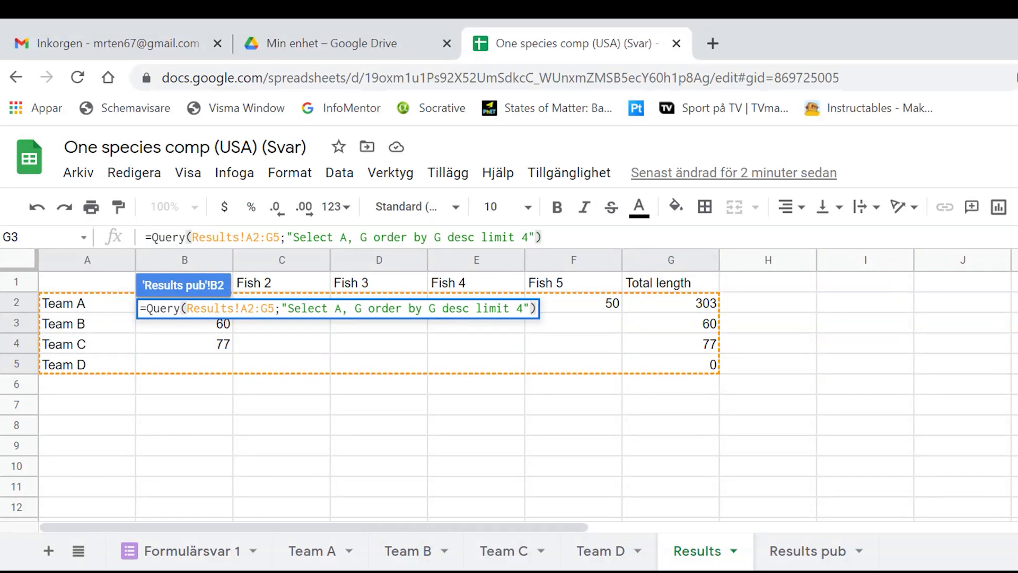
pyautogui.press('Return')
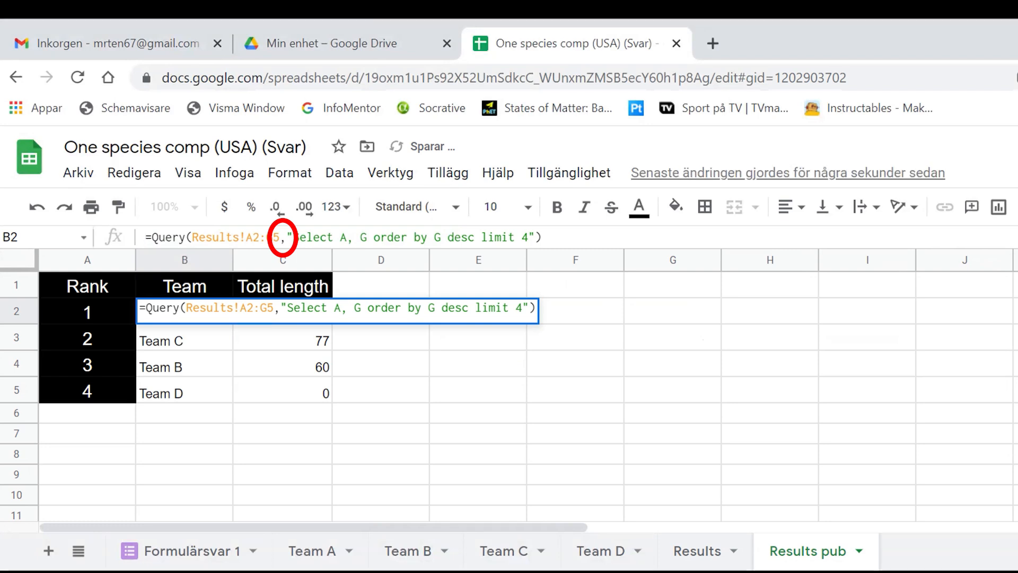
# Narrow the Rank column A to about the width of its header text.
pyautogui.click(195, 441)
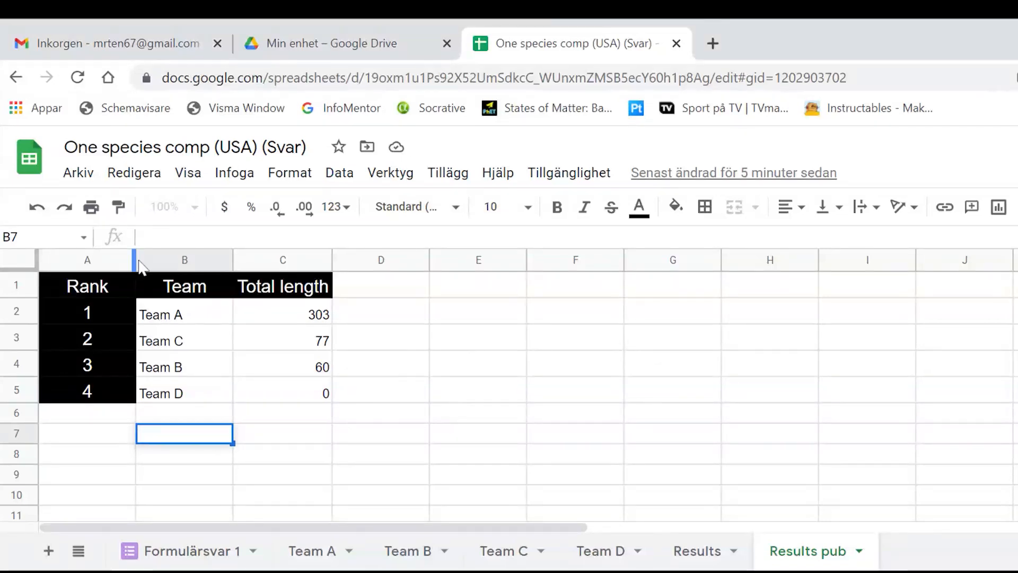
pyautogui.moveTo(133, 259); pyautogui.dragTo(88, 259)
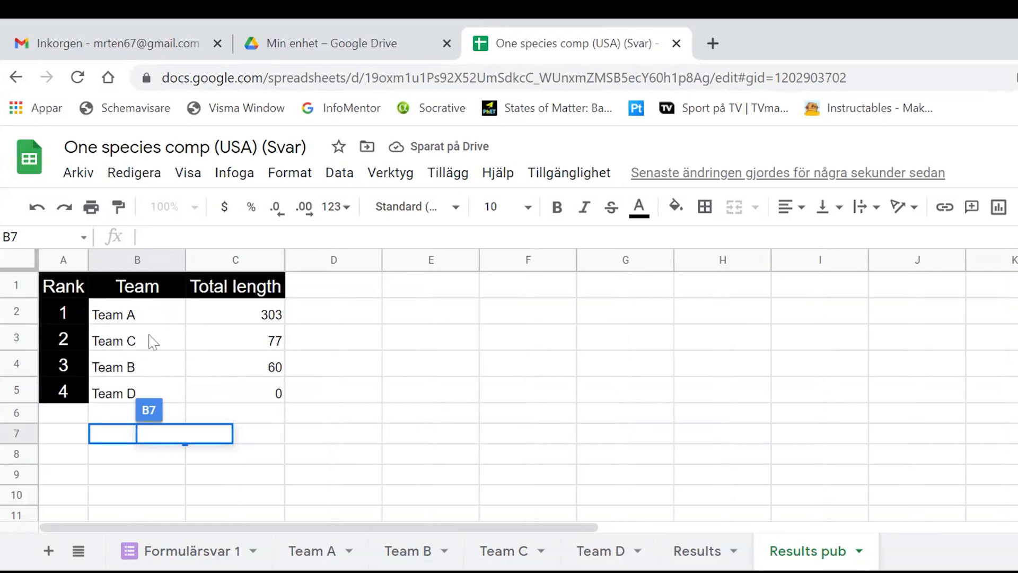
pyautogui.click(144, 459)
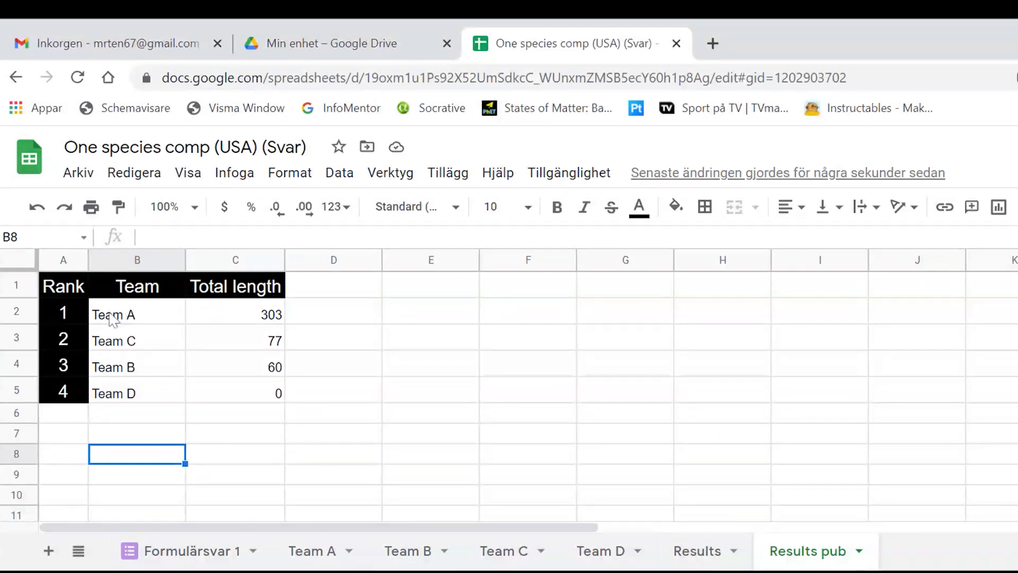
# Fill the first- and third-ranked rows, B2:C2 and B4:C4, with light yellow.
pyautogui.moveTo(113, 320); pyautogui.dragTo(249, 312)
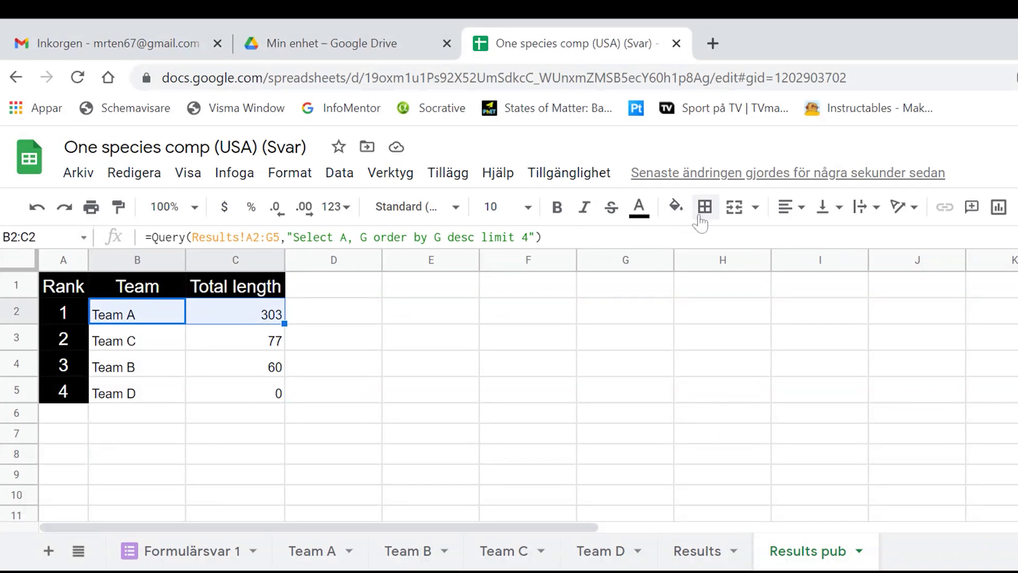
pyautogui.click(675, 206)
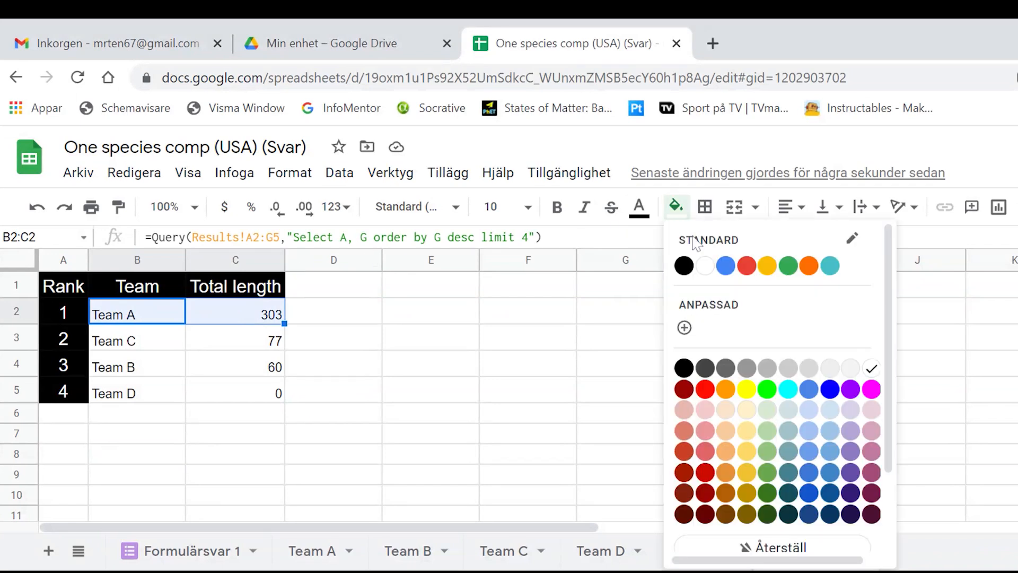
pyautogui.click(746, 430)
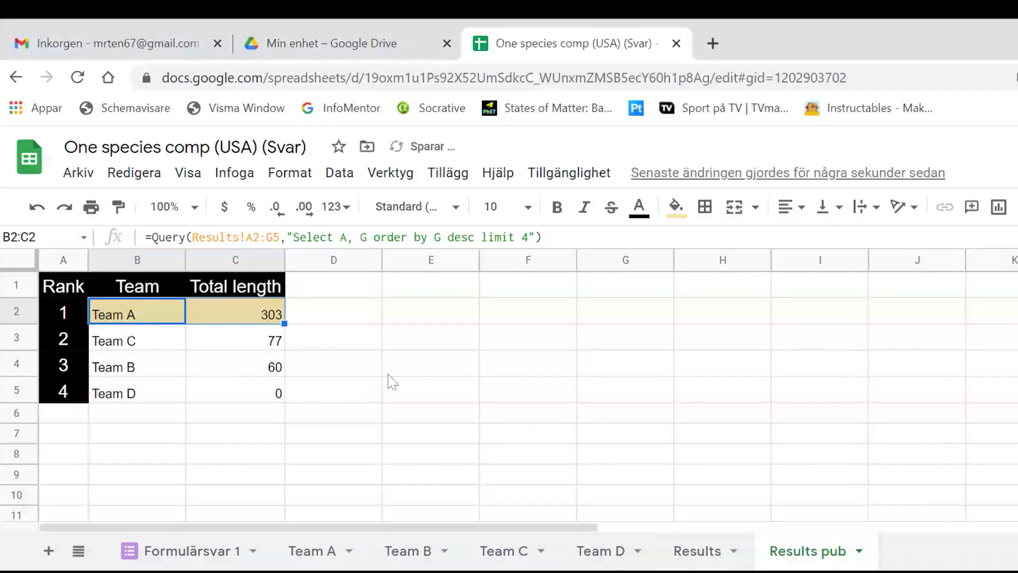
pyautogui.moveTo(162, 378); pyautogui.dragTo(207, 368)
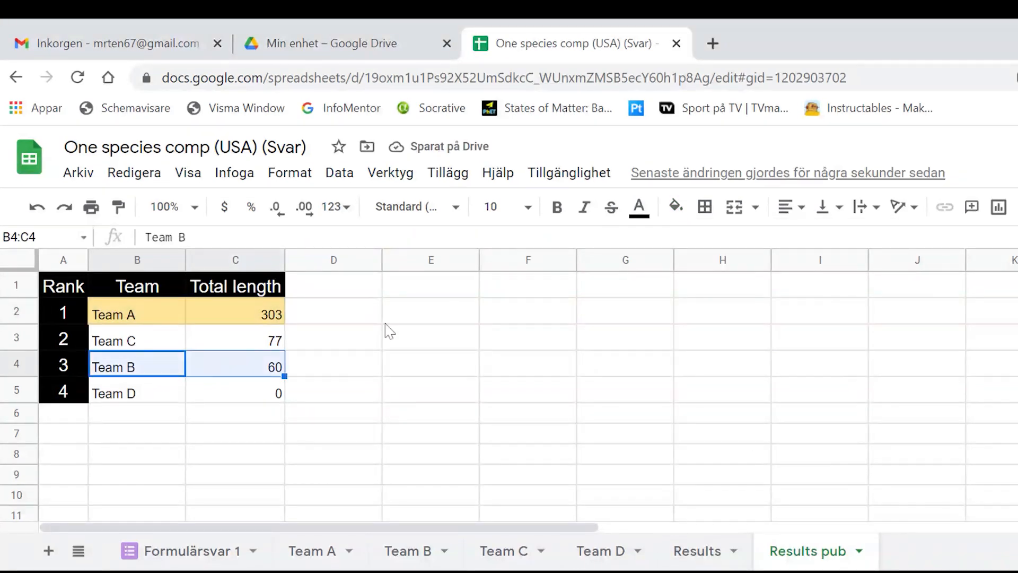
pyautogui.click(678, 210)
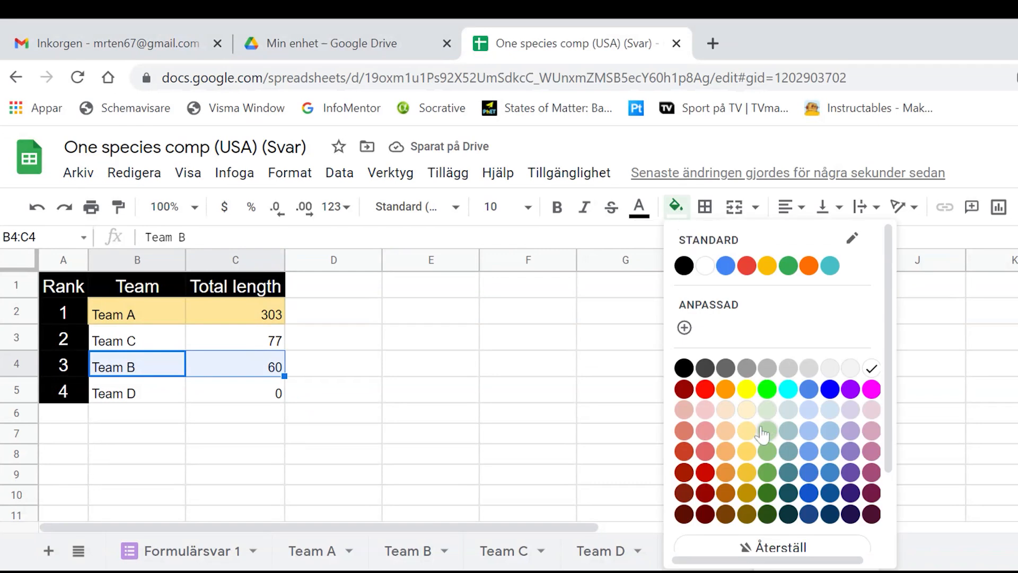
pyautogui.click(742, 432)
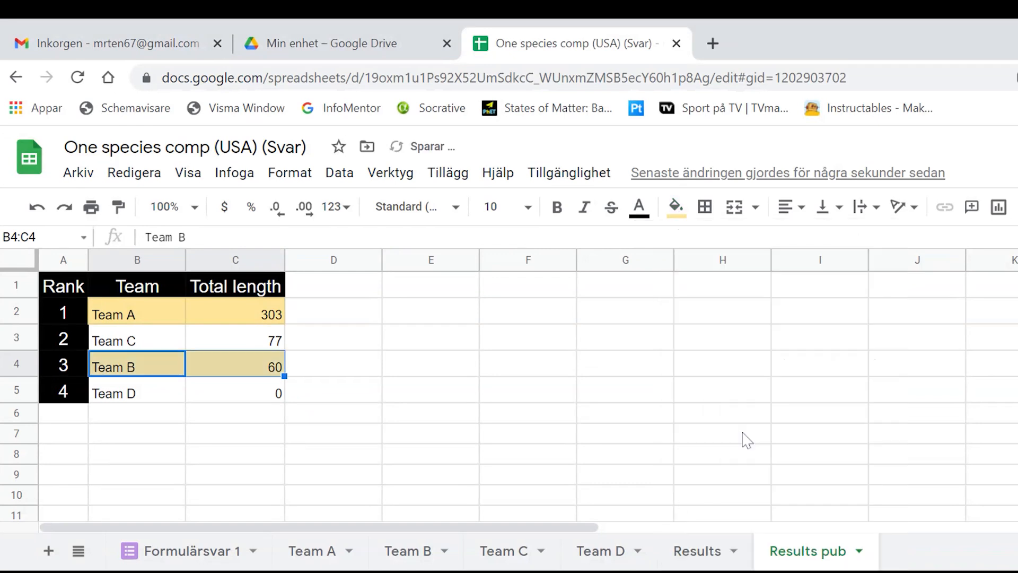
pyautogui.click(225, 419)
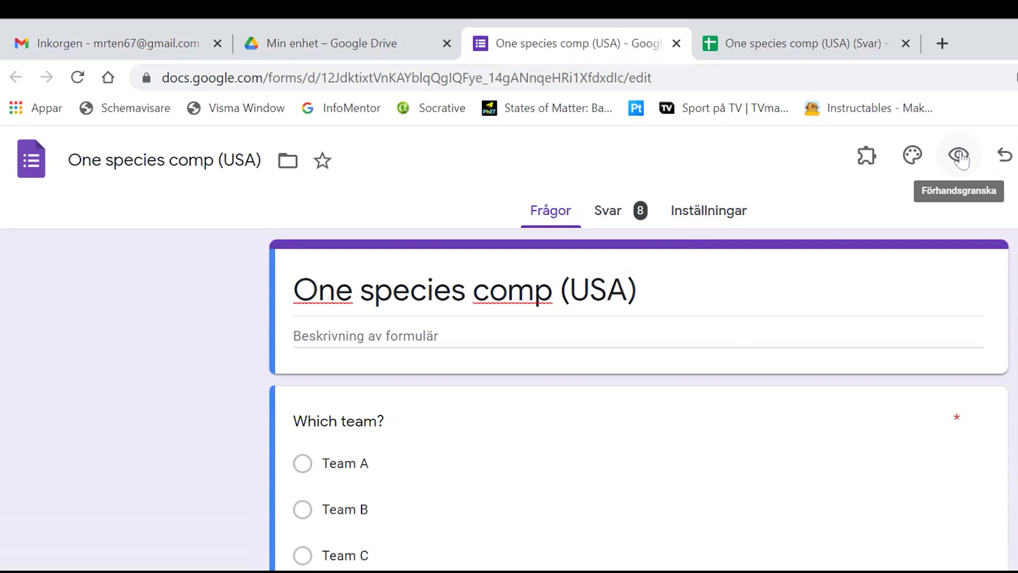
# Preview the One species comp (USA) form and submit a Team D response with the second-to-last angler and fish length 100.
pyautogui.click(960, 156)
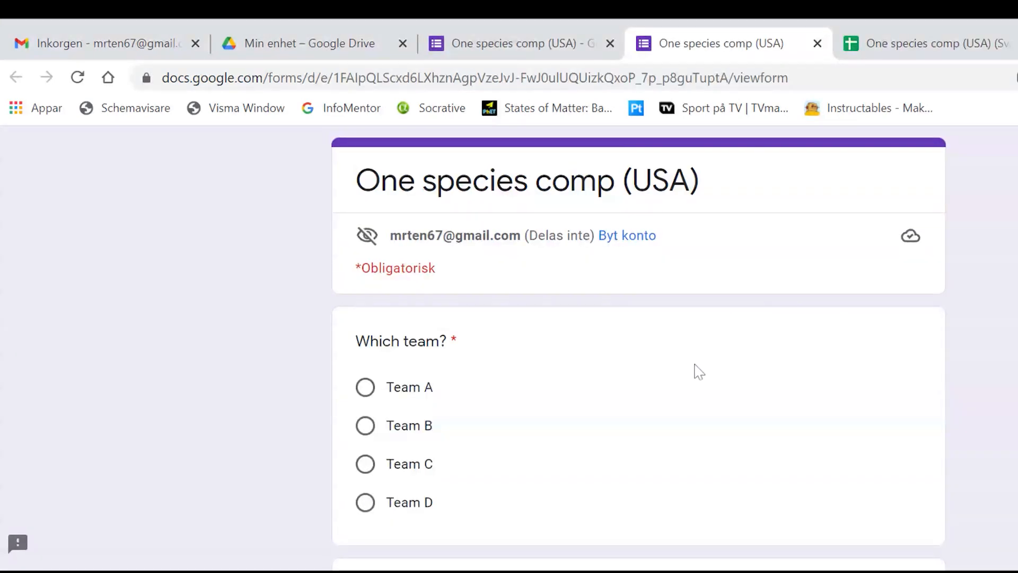
pyautogui.click(365, 502)
pyautogui.scroll(-3, 644, 423)
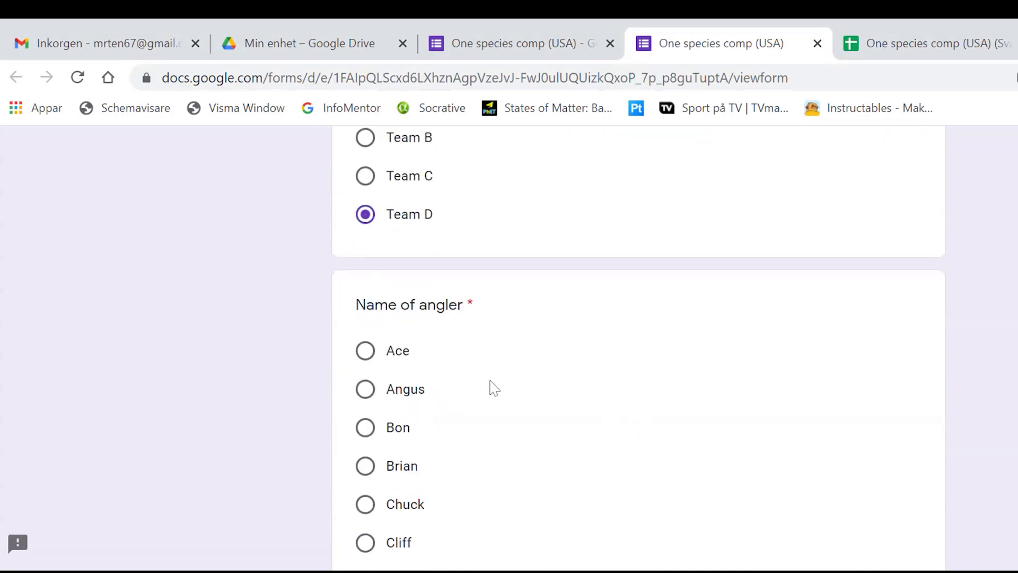
pyautogui.scroll(-5, 478, 390)
pyautogui.click(366, 293)
pyautogui.click(420, 467)
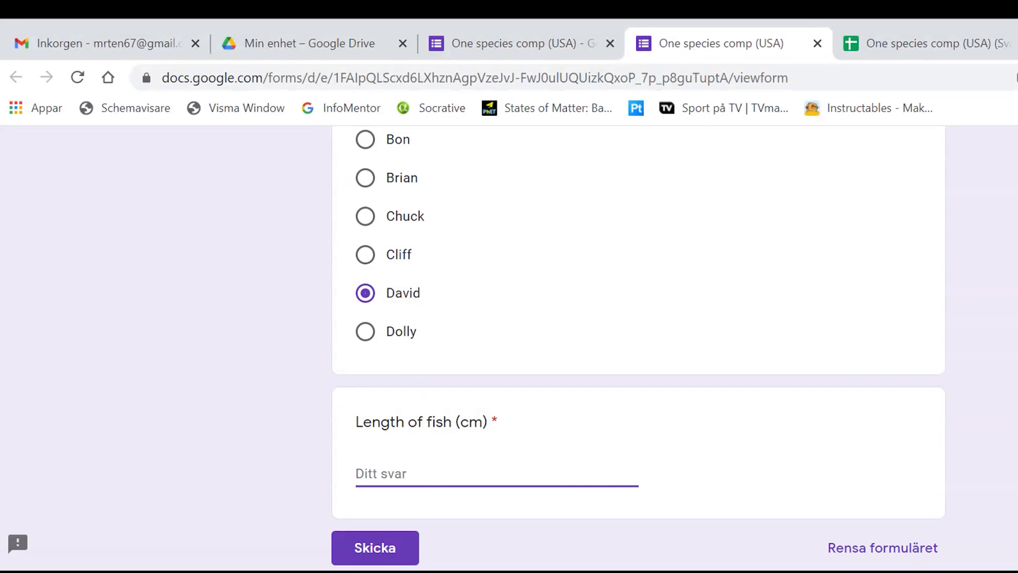
pyautogui.write('100')
pyautogui.click(376, 549)
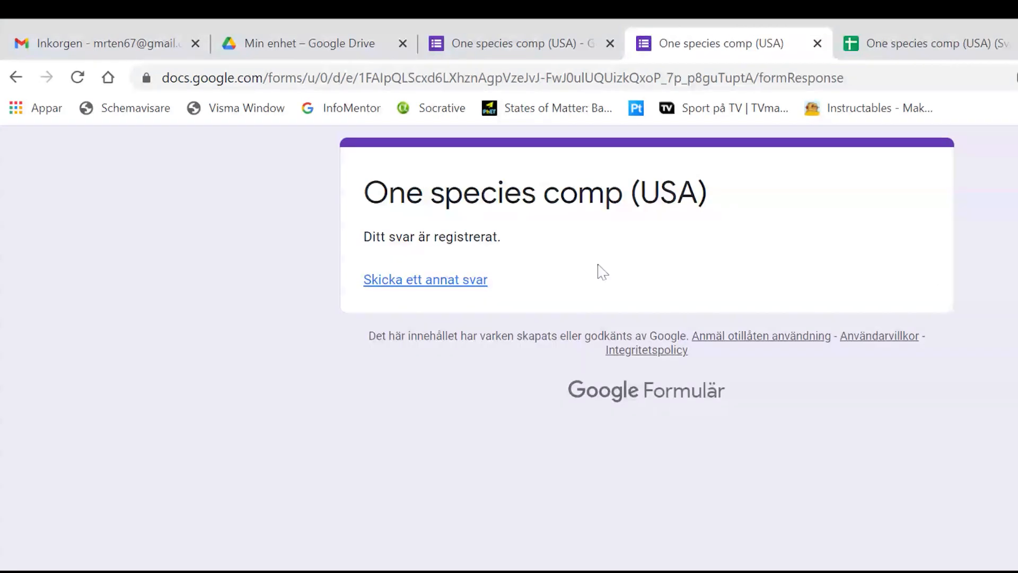
# Check the new catch in the response spreadsheet on the Team D, Results and Results pub sheets.
pyautogui.click(935, 53)
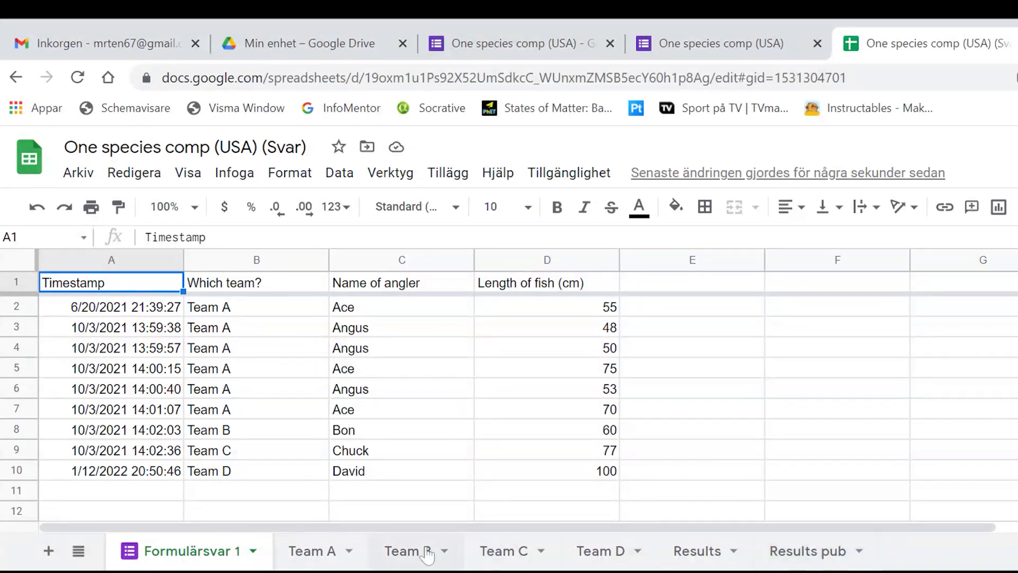
pyautogui.click(601, 551)
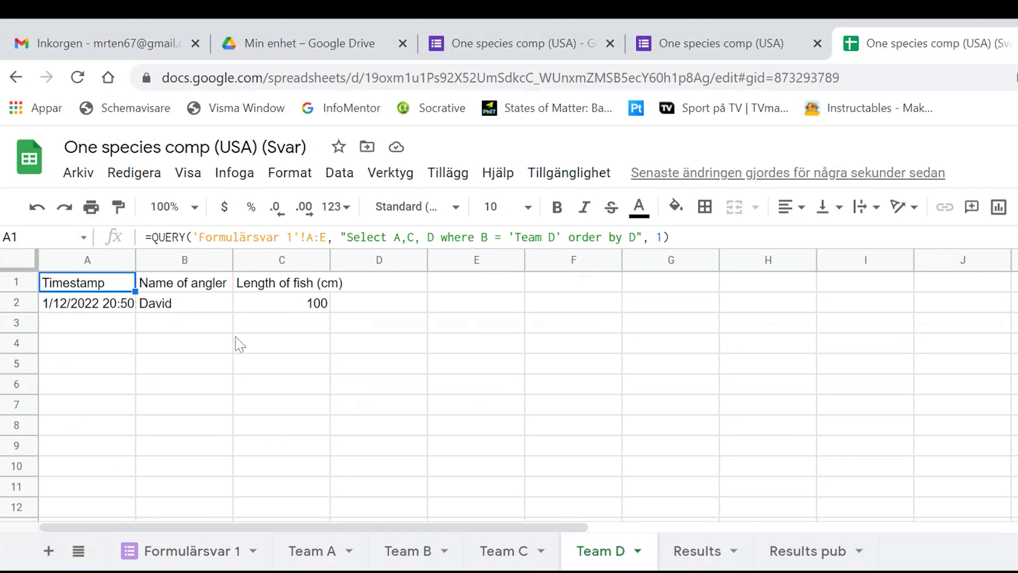
pyautogui.click(725, 557)
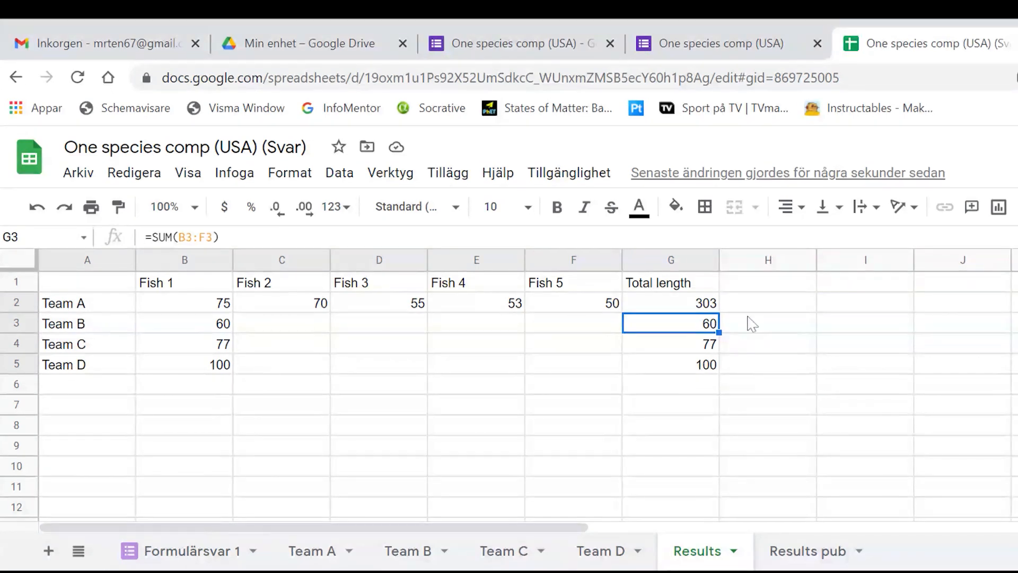
pyautogui.click(807, 552)
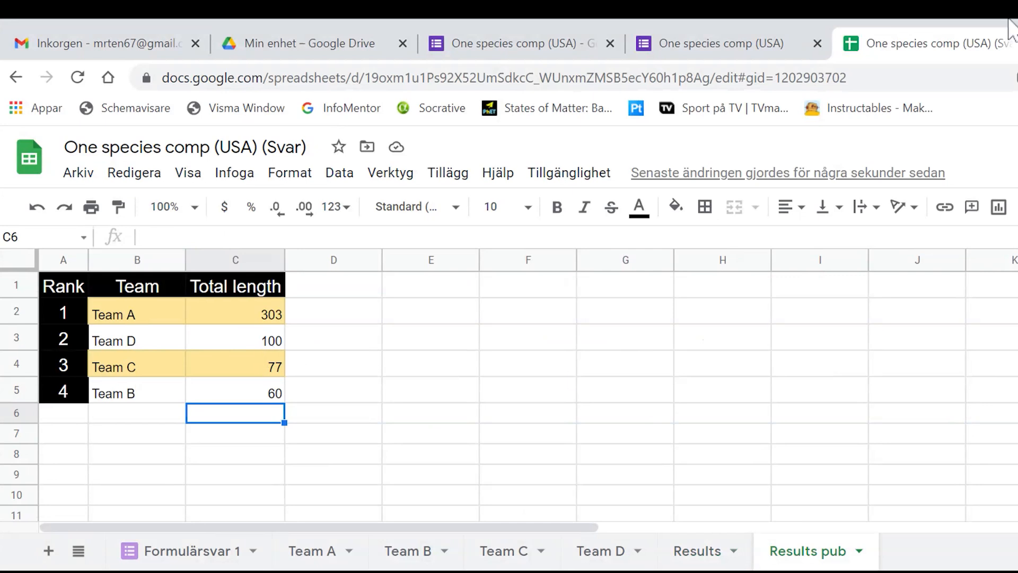
# Submit another Team D form response with the last-listed angler and fish length 95, and check the Results pub and Results sheets.
pyautogui.click(684, 43)
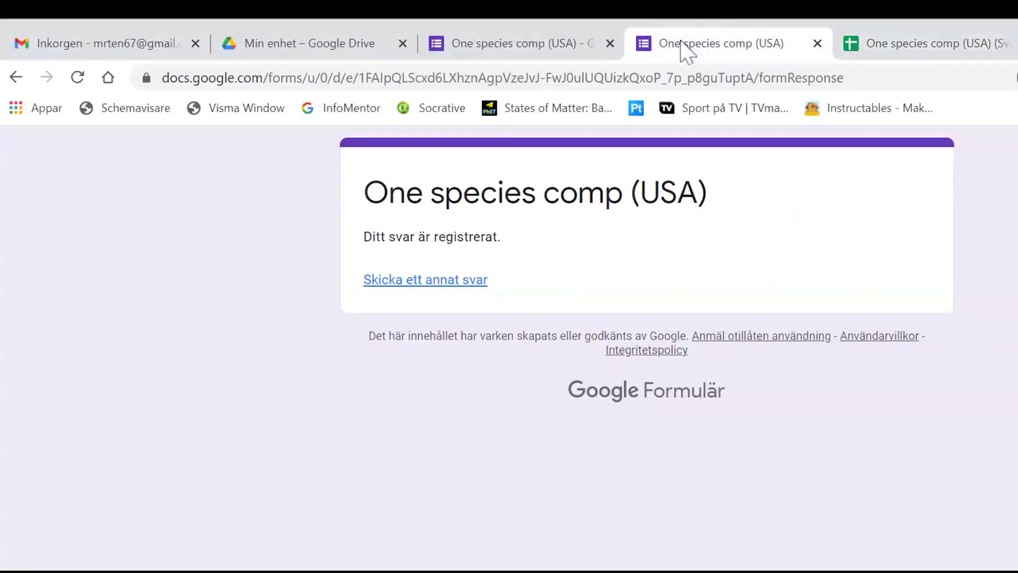
pyautogui.click(442, 289)
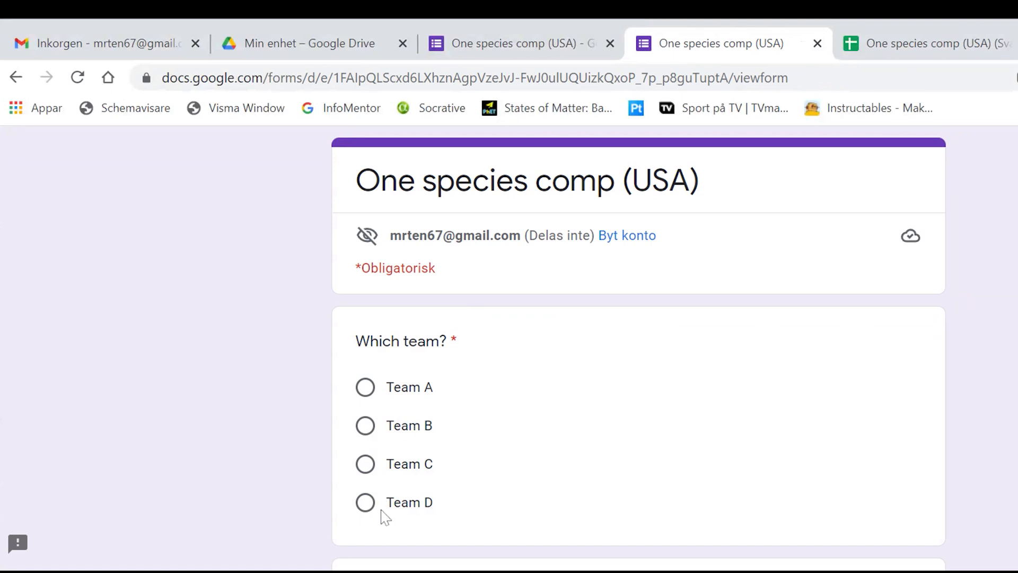
pyautogui.click(366, 502)
pyautogui.scroll(-5, 593, 440)
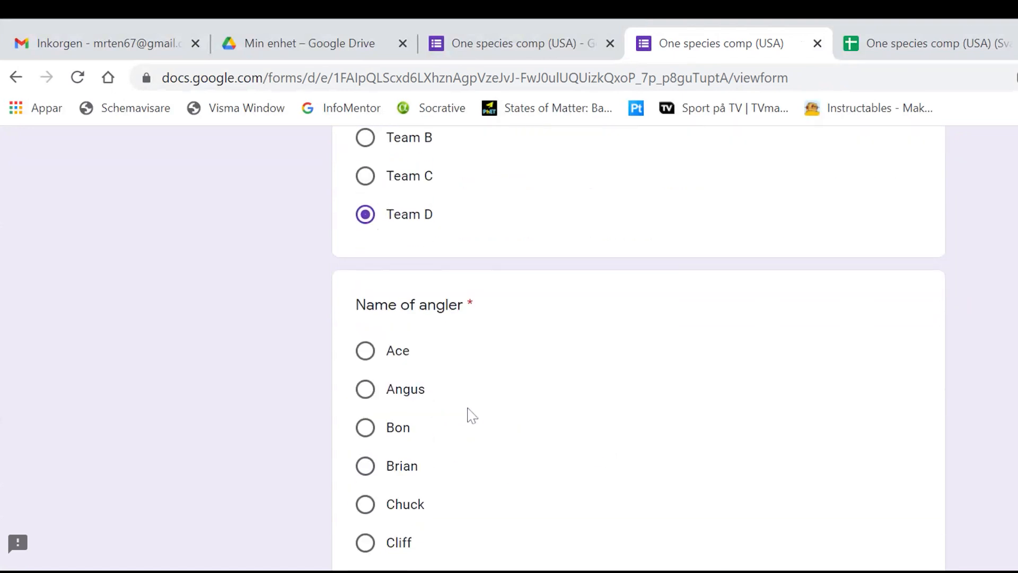
pyautogui.scroll(-5, 469, 414)
pyautogui.click(365, 333)
pyautogui.click(356, 473)
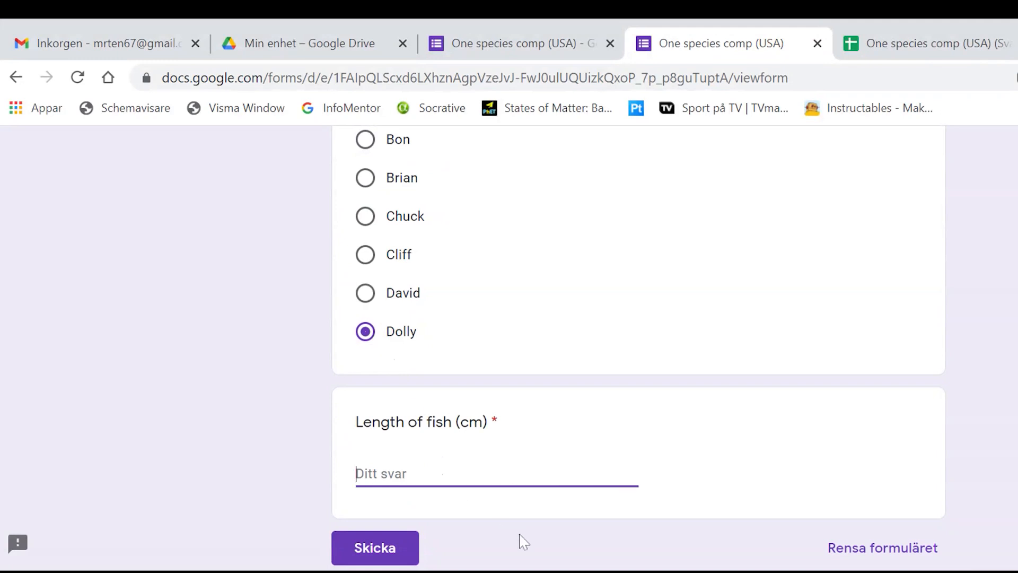
pyautogui.write('95')
pyautogui.click(400, 551)
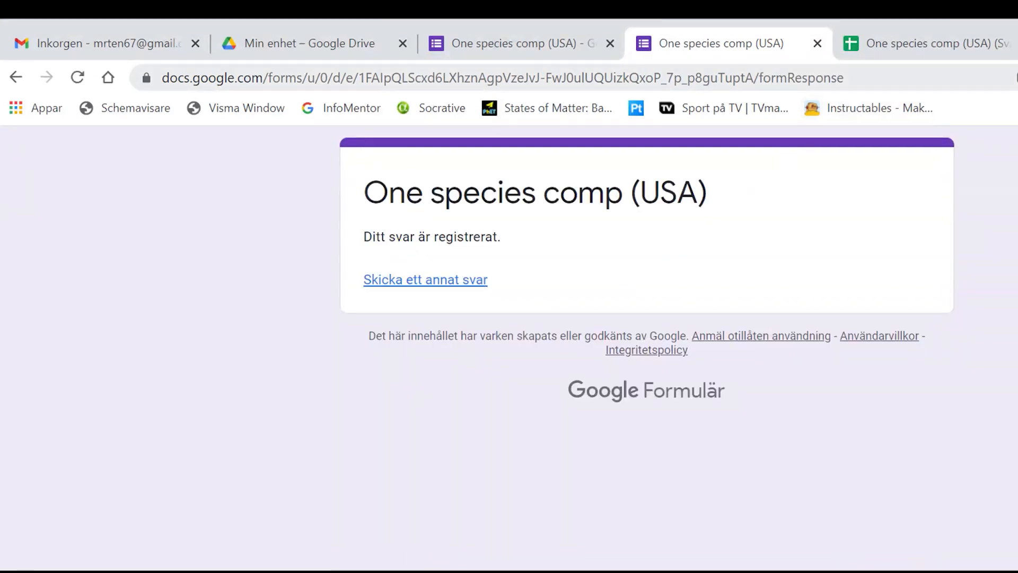
pyautogui.click(939, 51)
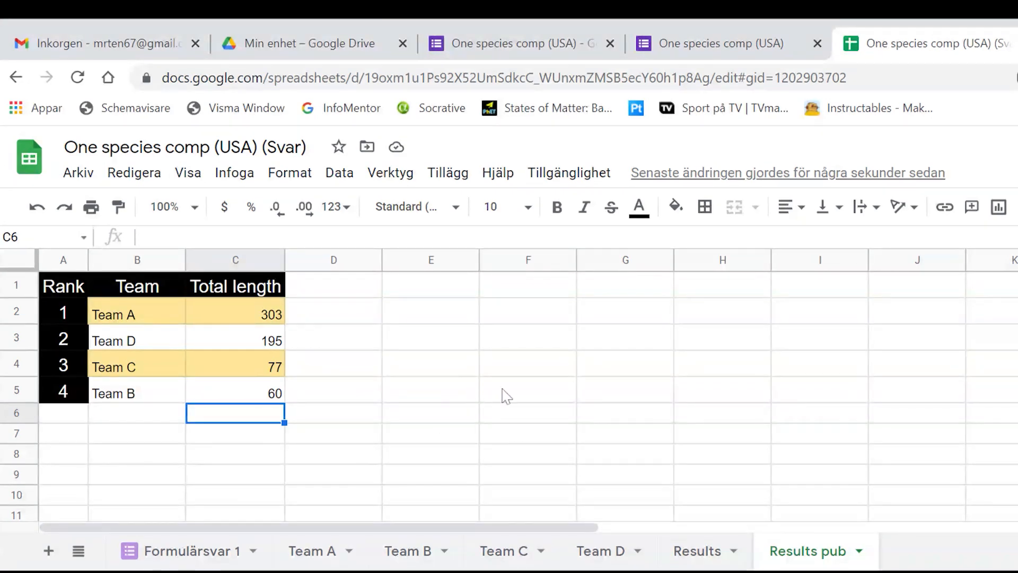
pyautogui.click(698, 551)
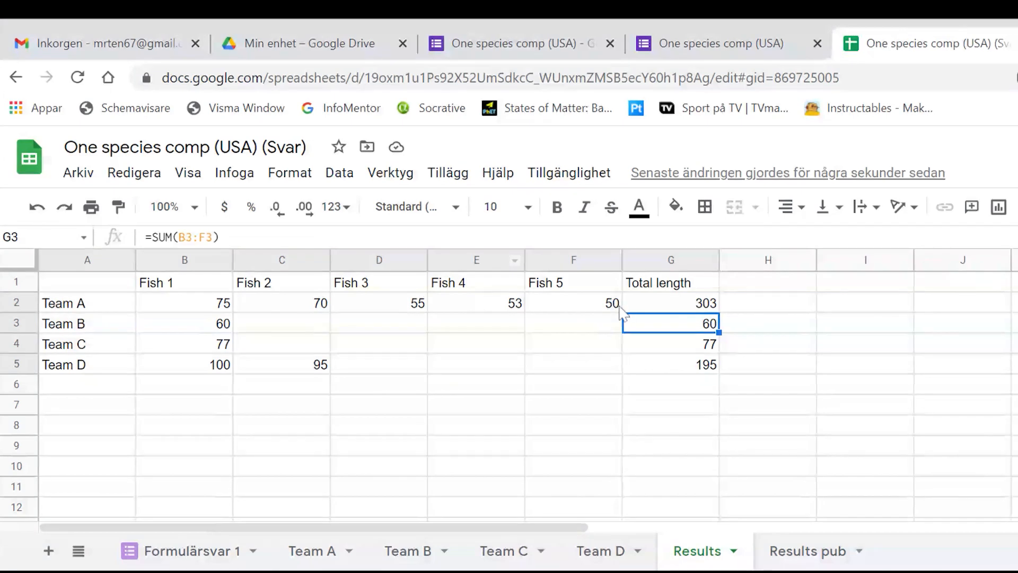
# Submit a Team A form response with the first-listed angler and fish length 65, and check the Results and Results pub sheets.
pyautogui.click(701, 45)
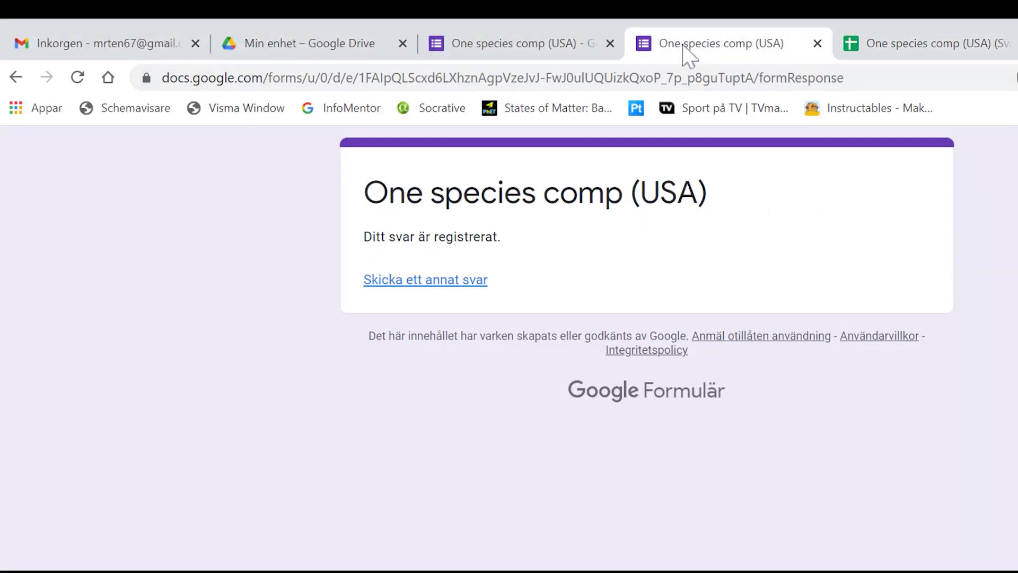
pyautogui.click(438, 285)
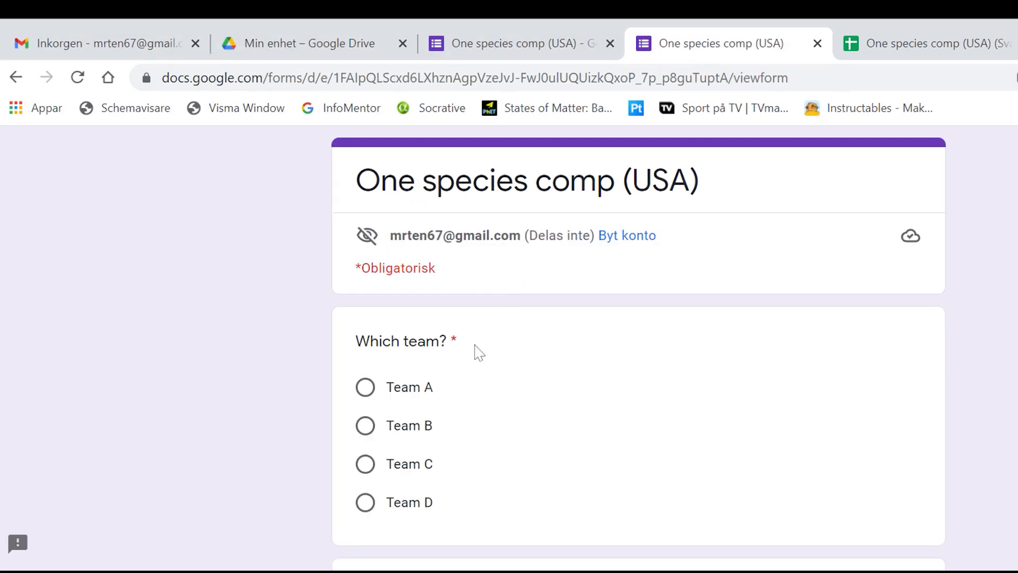
pyautogui.click(366, 389)
pyautogui.scroll(-5, 486, 396)
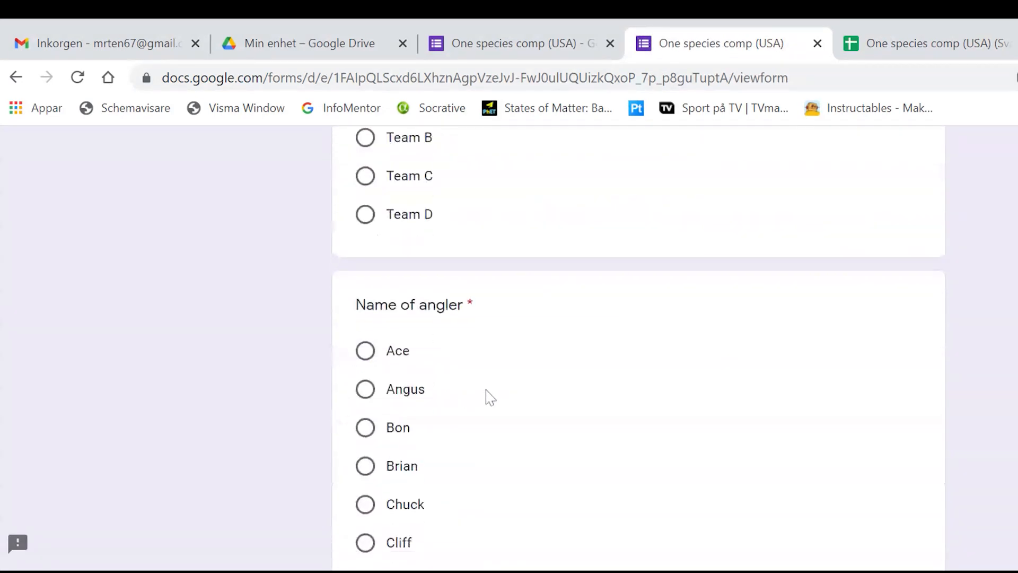
pyautogui.click(366, 351)
pyautogui.scroll(-5, 546, 375)
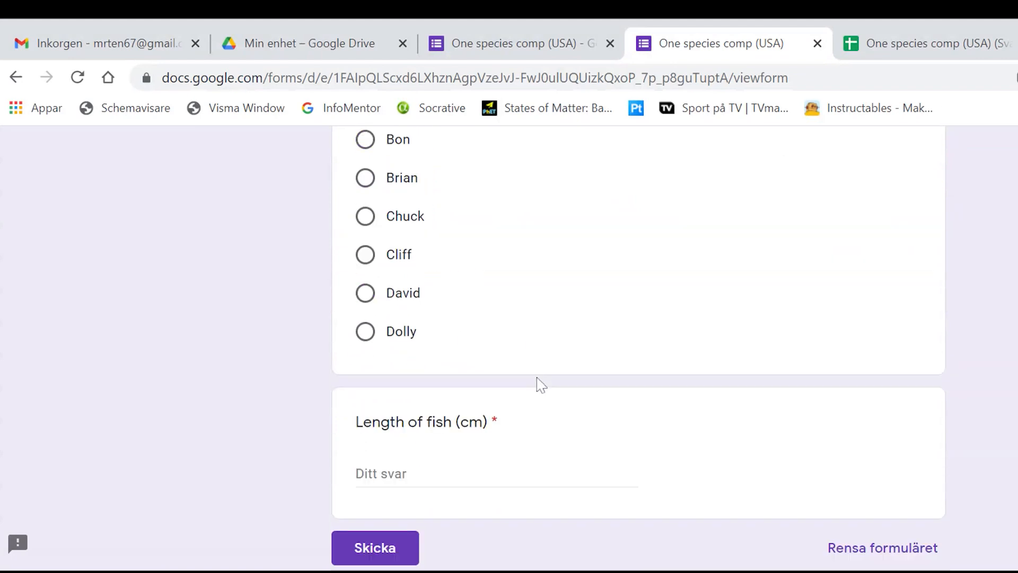
pyautogui.press('Tab')
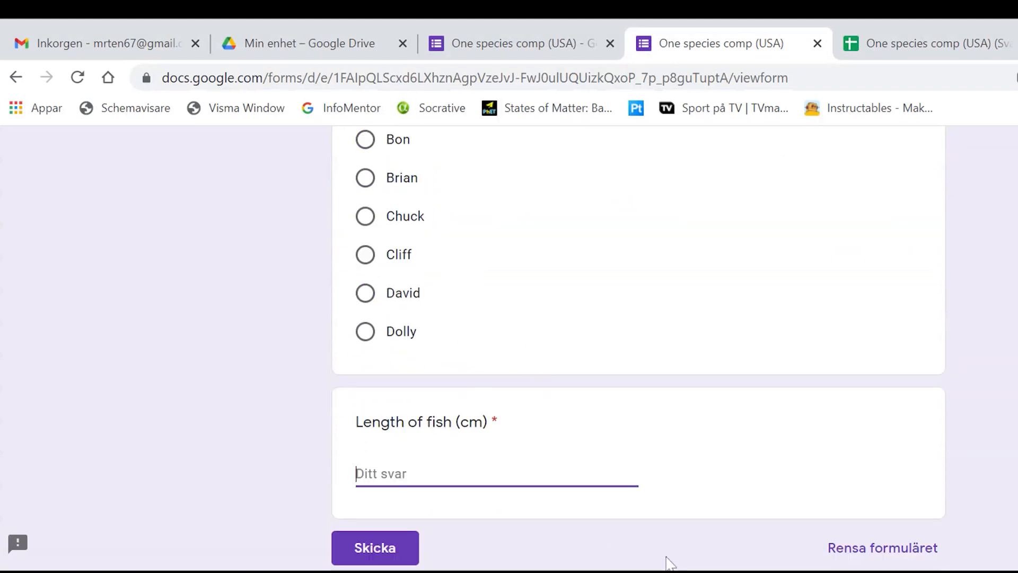
pyautogui.write('65')
pyautogui.click(386, 550)
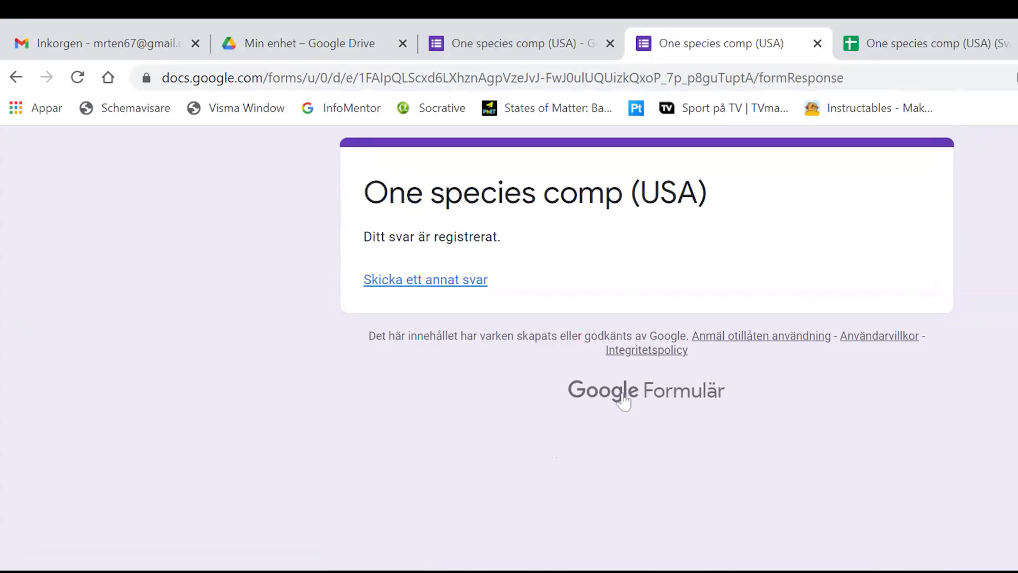
pyautogui.click(921, 49)
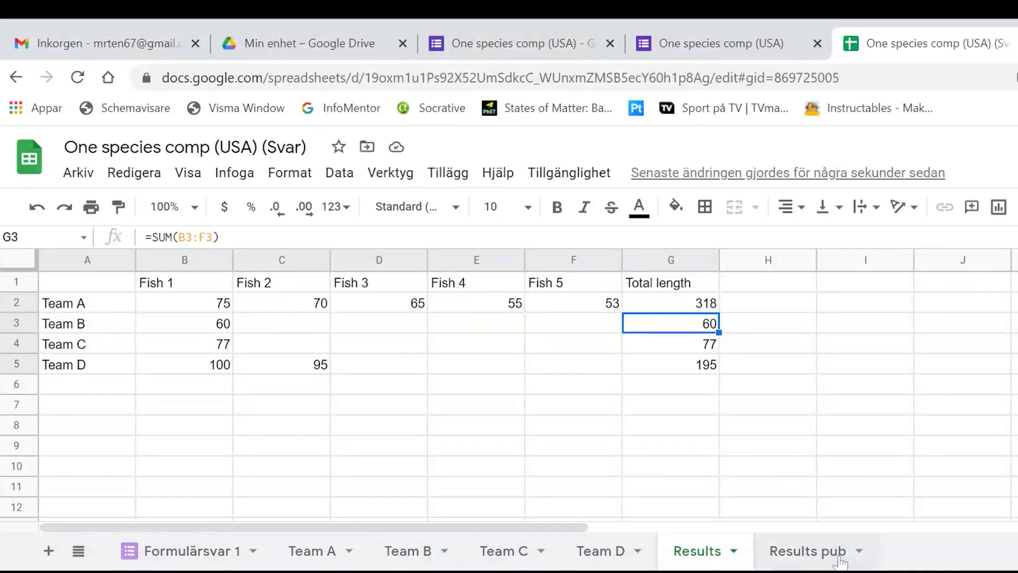
pyautogui.click(804, 553)
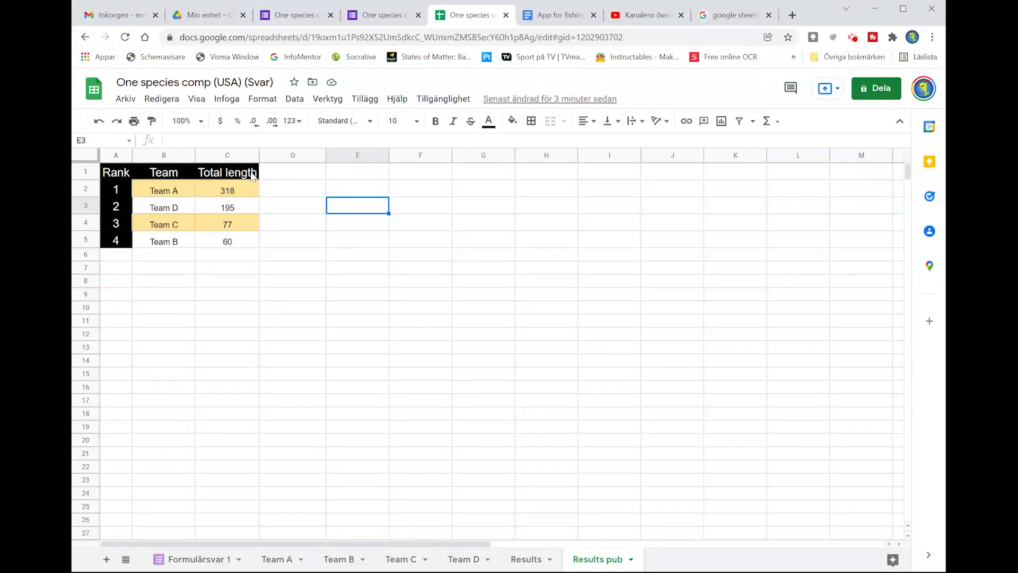
# Center-align the Team column B and the Total length column C on the Results pub sheet.
pyautogui.click(164, 155)
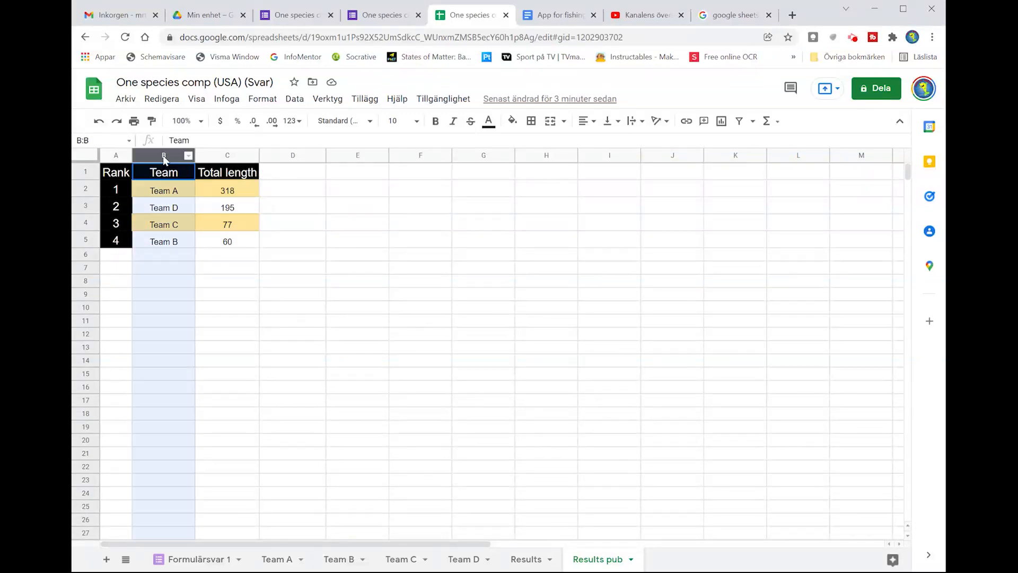
pyautogui.click(584, 122)
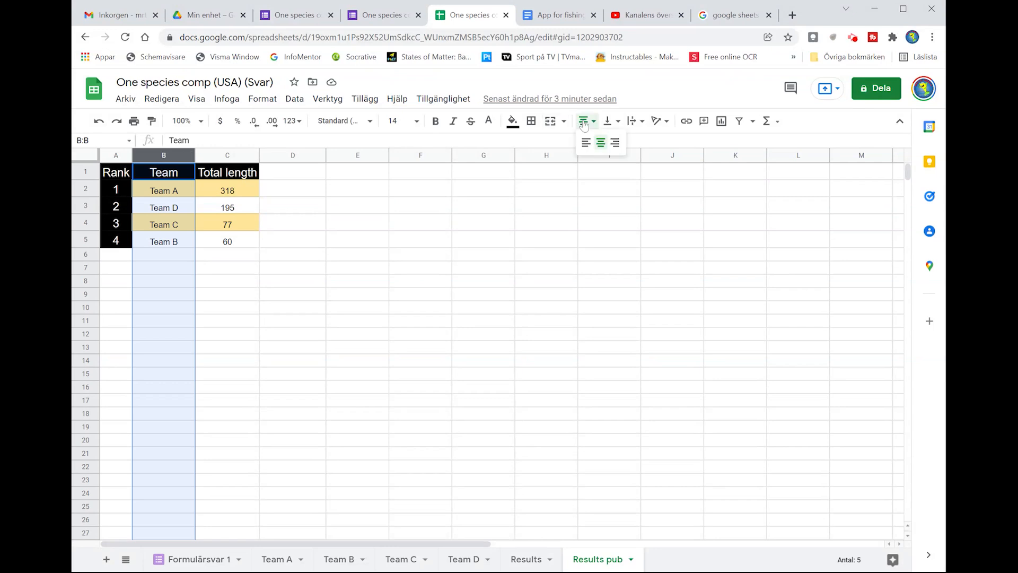
pyautogui.click(602, 144)
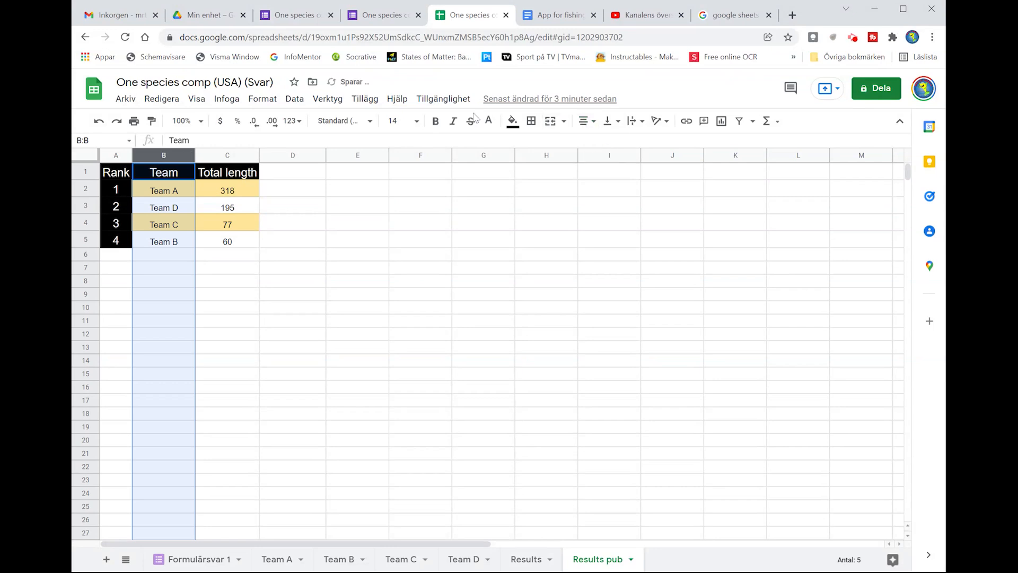
pyautogui.click(214, 155)
pyautogui.click(583, 121)
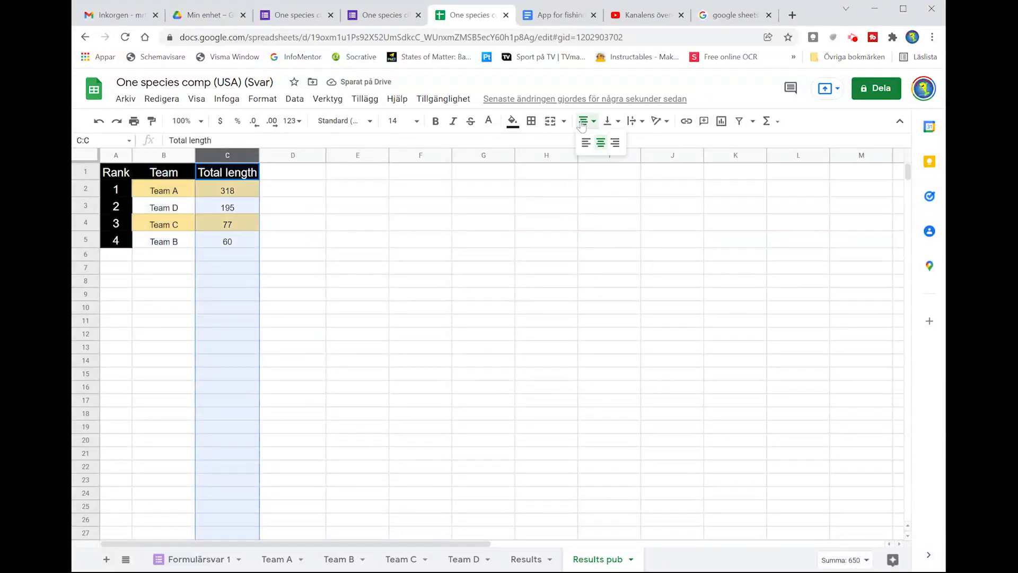
pyautogui.click(601, 143)
# Fill cells D1:D5 with black and narrow column D to a thin border strip beside the results table.
pyautogui.click(285, 177)
pyautogui.moveTo(285, 177); pyautogui.dragTo(286, 241)
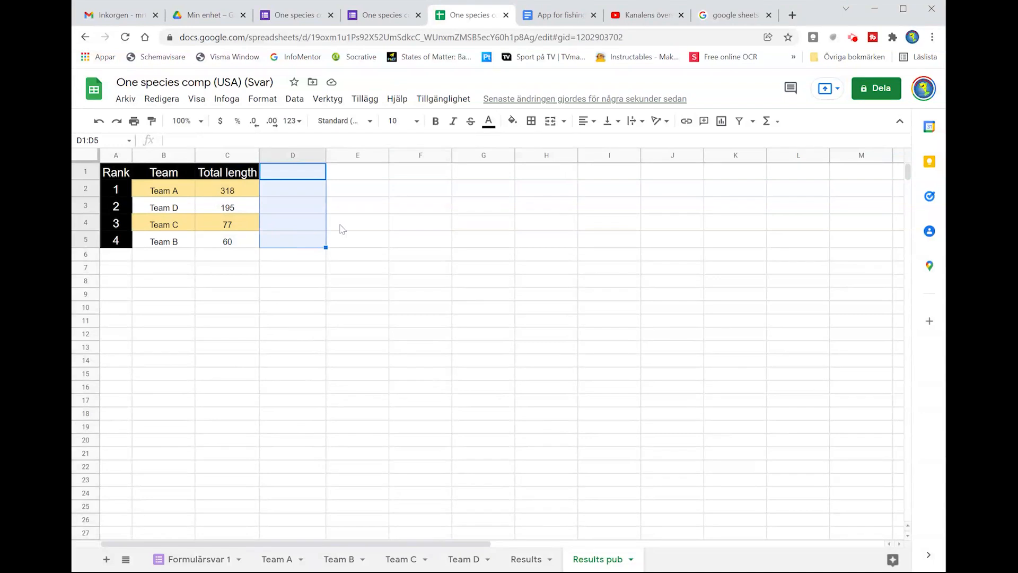
pyautogui.click(512, 121)
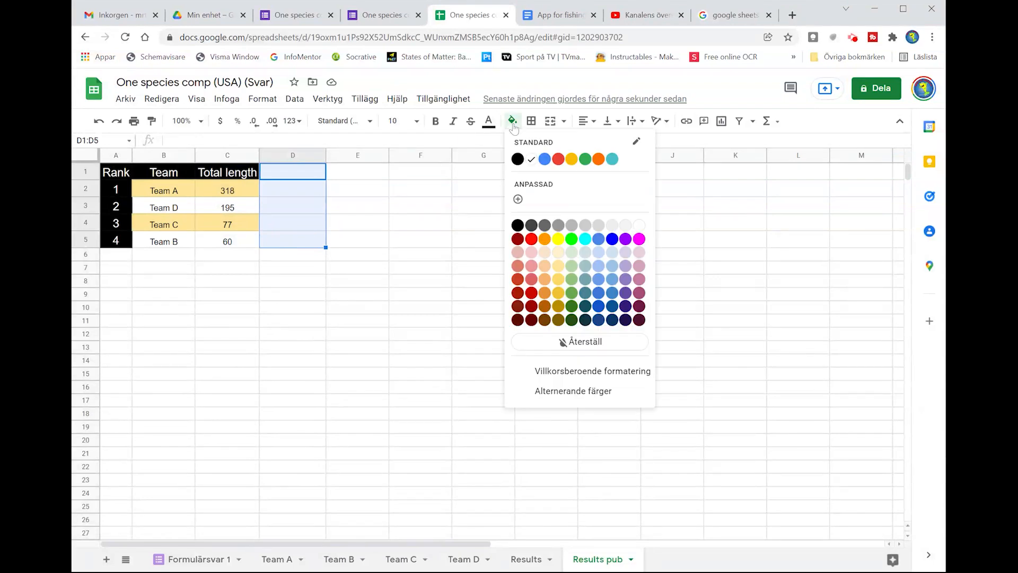
pyautogui.click(521, 160)
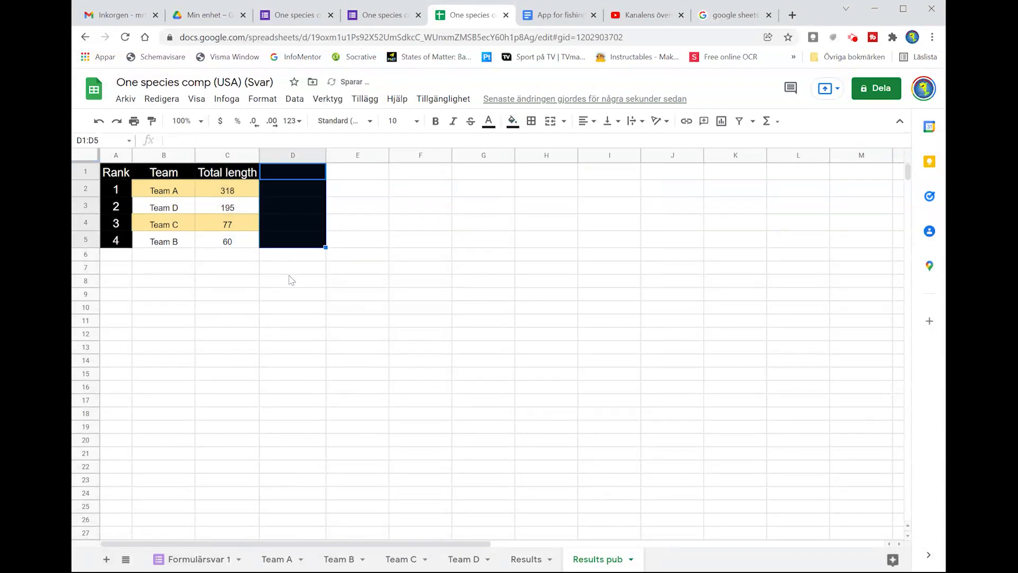
pyautogui.moveTo(325, 157); pyautogui.dragTo(281, 155)
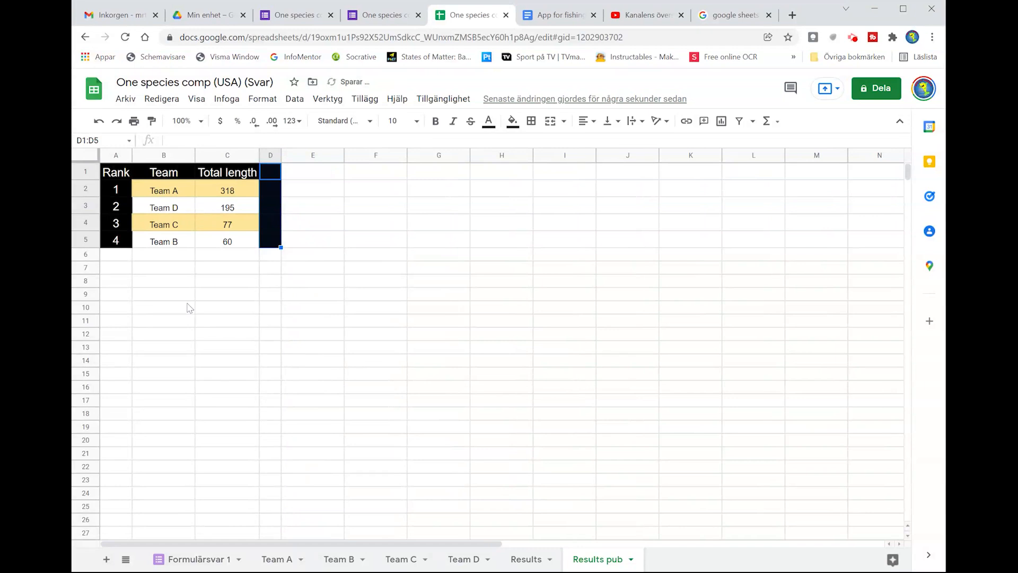
# Try widening the Total length column C, and restore its width.
pyautogui.click(175, 286)
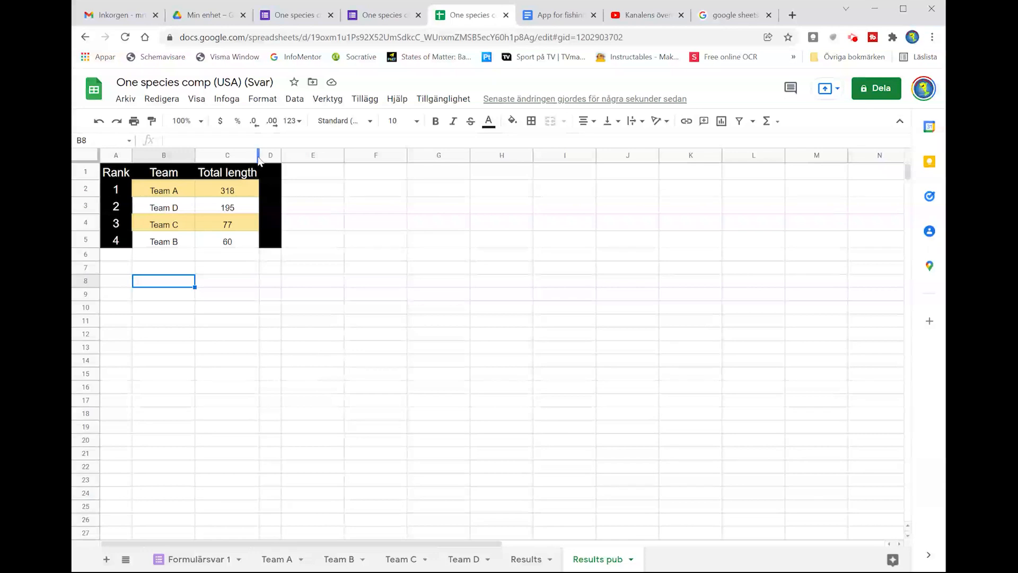
pyautogui.moveTo(258, 155); pyautogui.dragTo(354, 155)
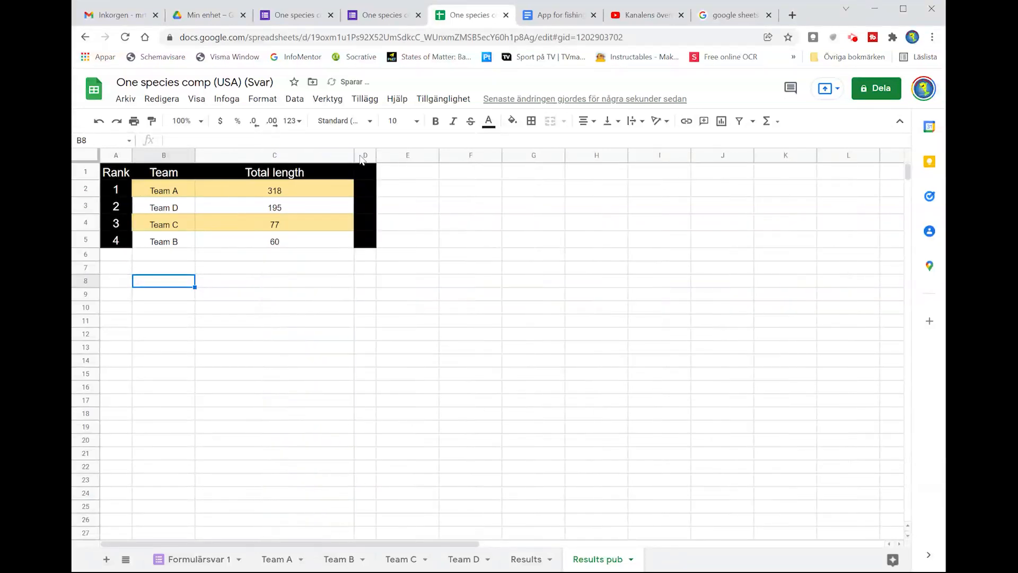
pyautogui.doubleClick(354, 155)
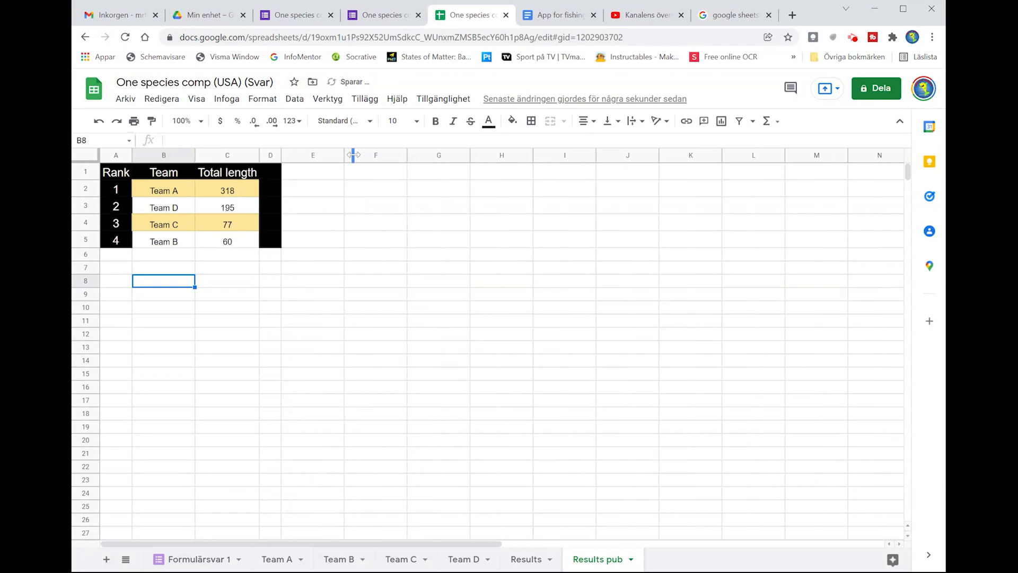
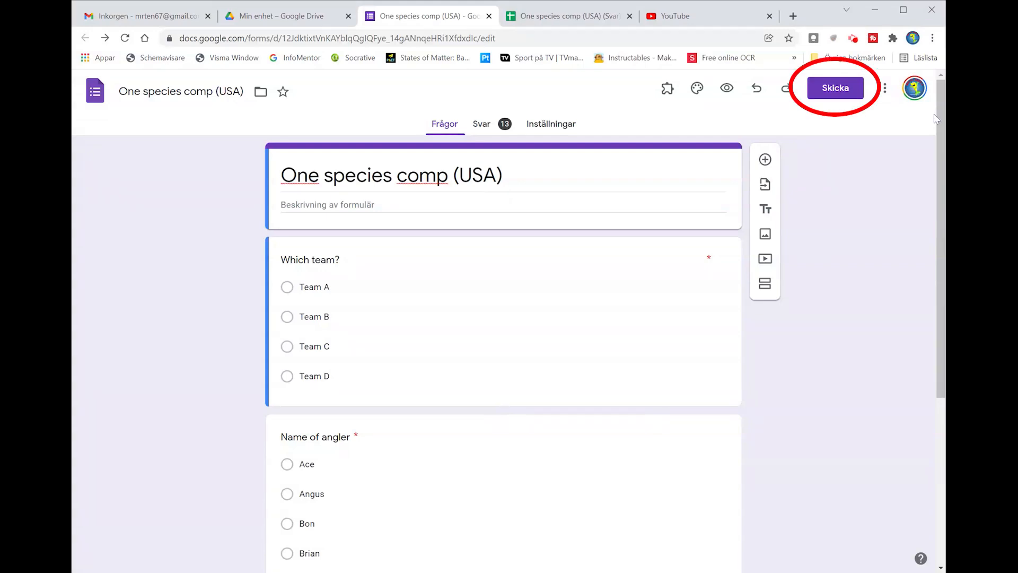
# Generate a shortened sharing link for the One species comp (USA) form and copy it.
pyautogui.click(837, 90)
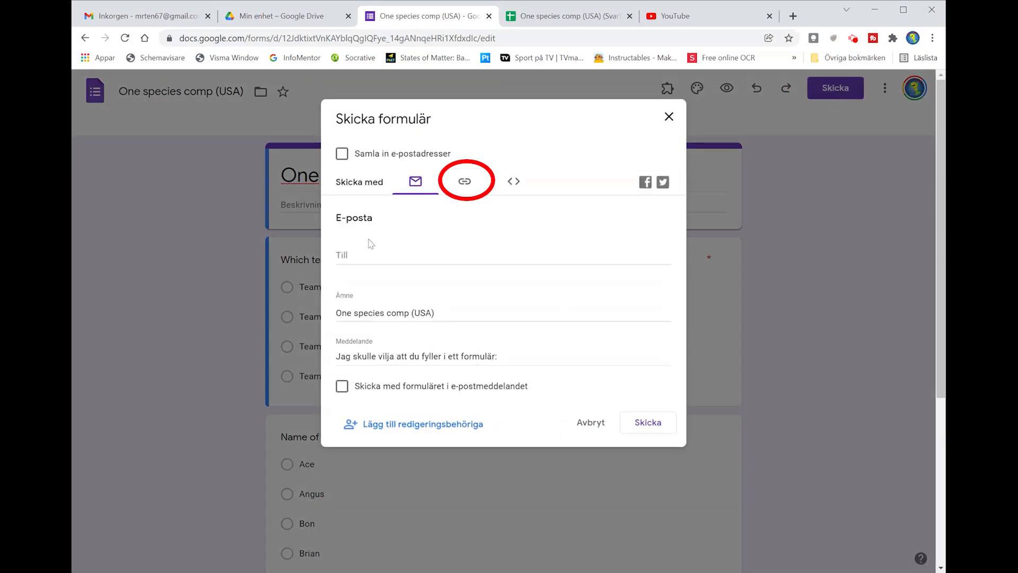
pyautogui.click(473, 187)
pyautogui.click(342, 261)
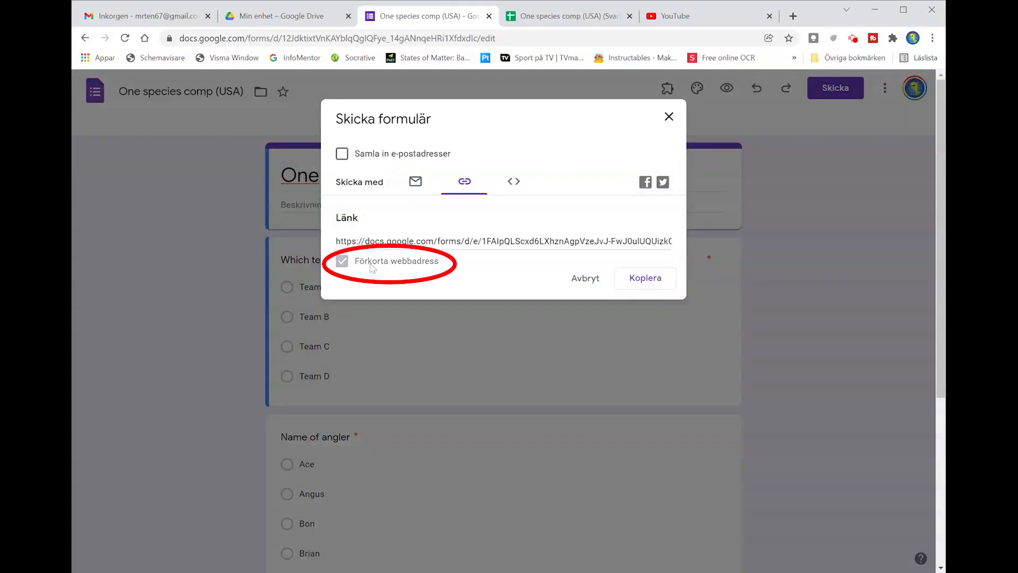
pyautogui.click(645, 281)
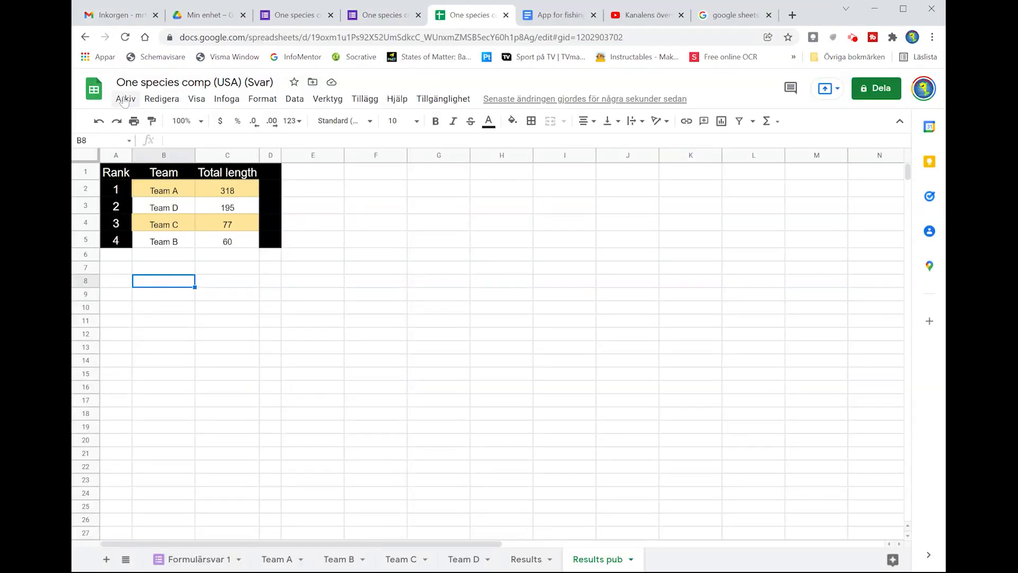
# Choose the Results pub sheet as the content to publish on the web as a web page, and select its link for copying.
pyautogui.click(124, 99)
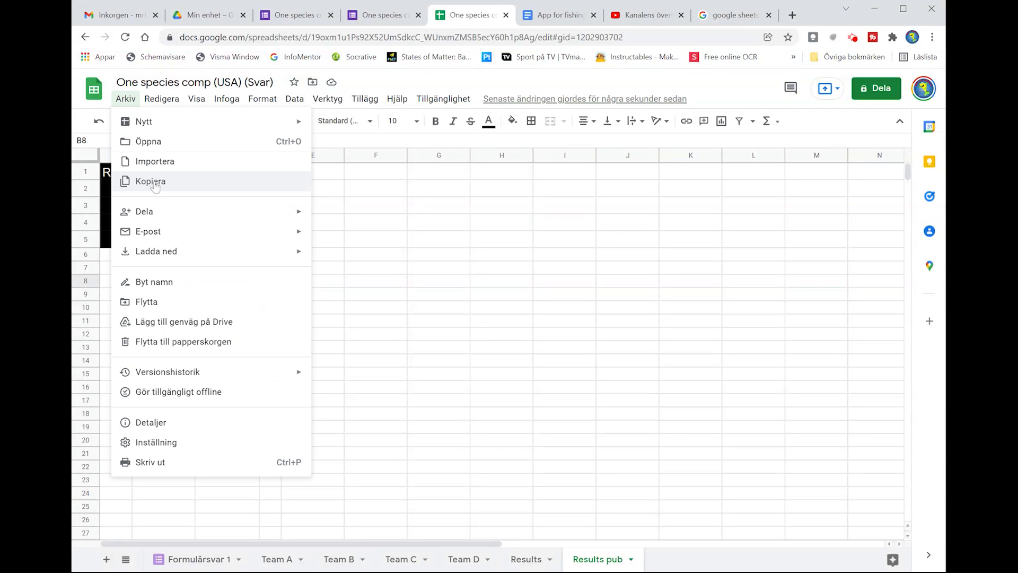
pyautogui.moveTo(154, 212)
pyautogui.click(348, 237)
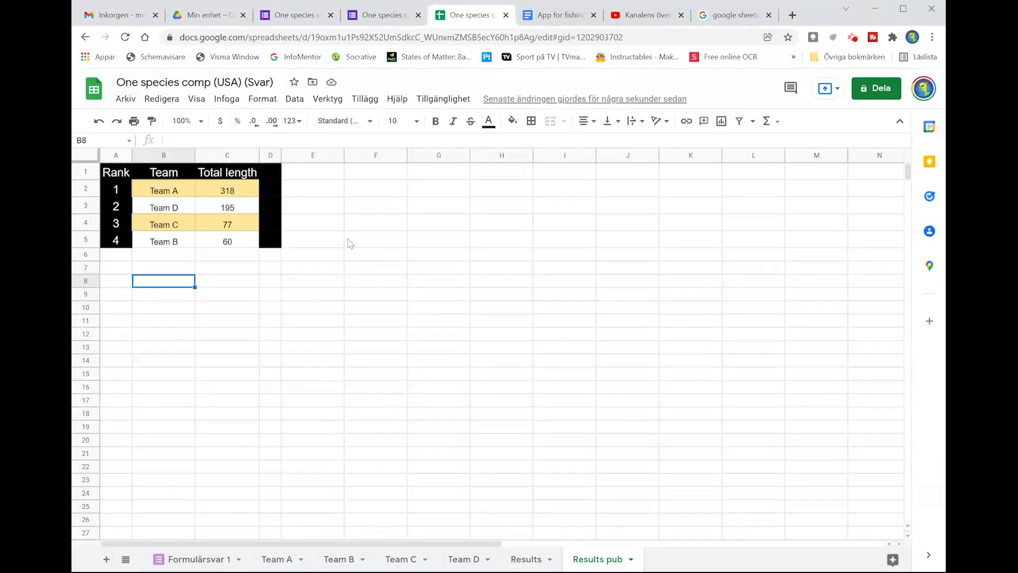
pyautogui.click(426, 297)
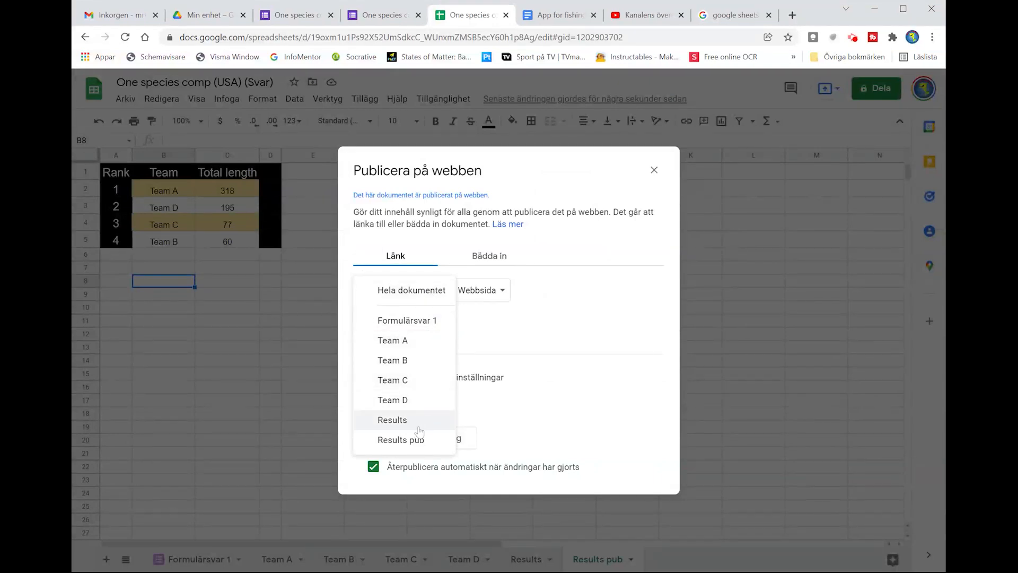
pyautogui.click(405, 440)
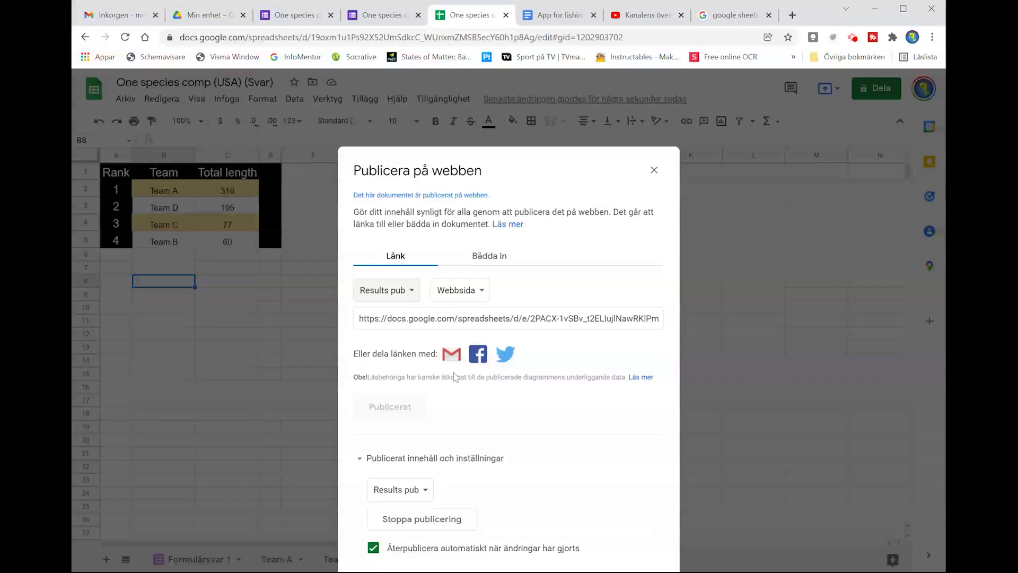
pyautogui.click(509, 318)
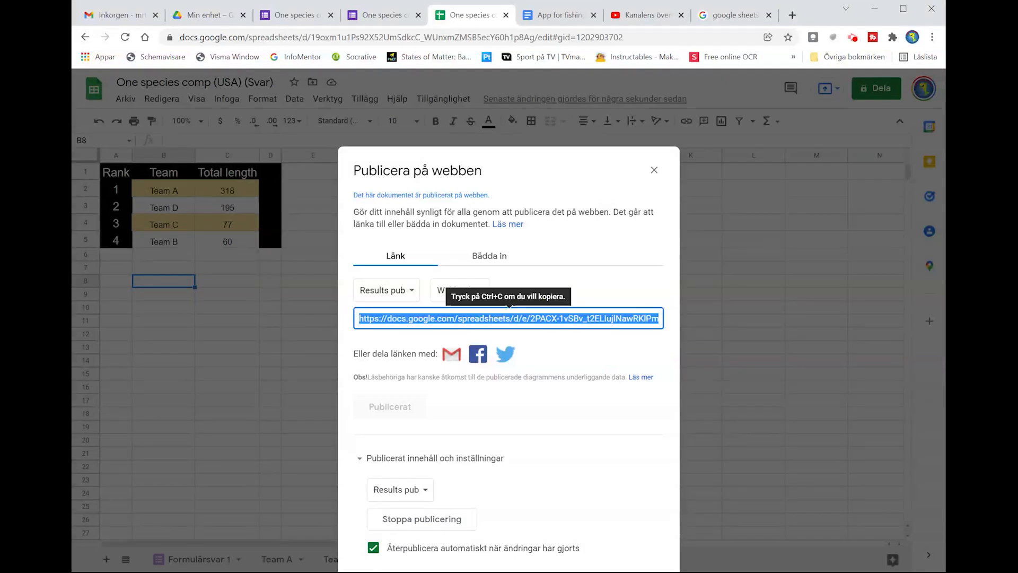
# Copy the published web link of the Results pub sheet.
pyautogui.hotkey('ctrl', 'c')
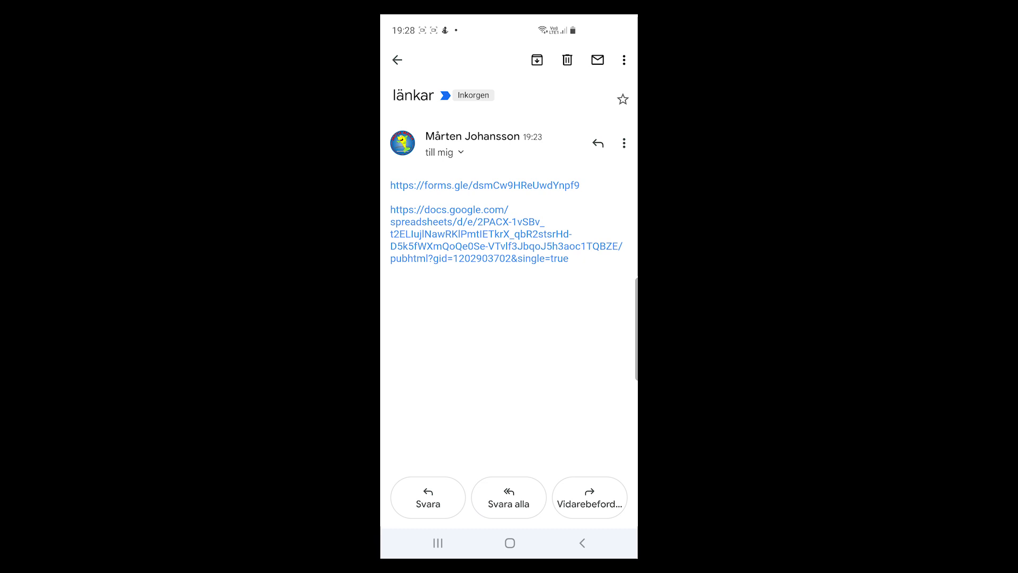
# On the phone, open the form link from the länkar e-mail and add One species comp (USA) to the home screen.
pyautogui.click(485, 185)
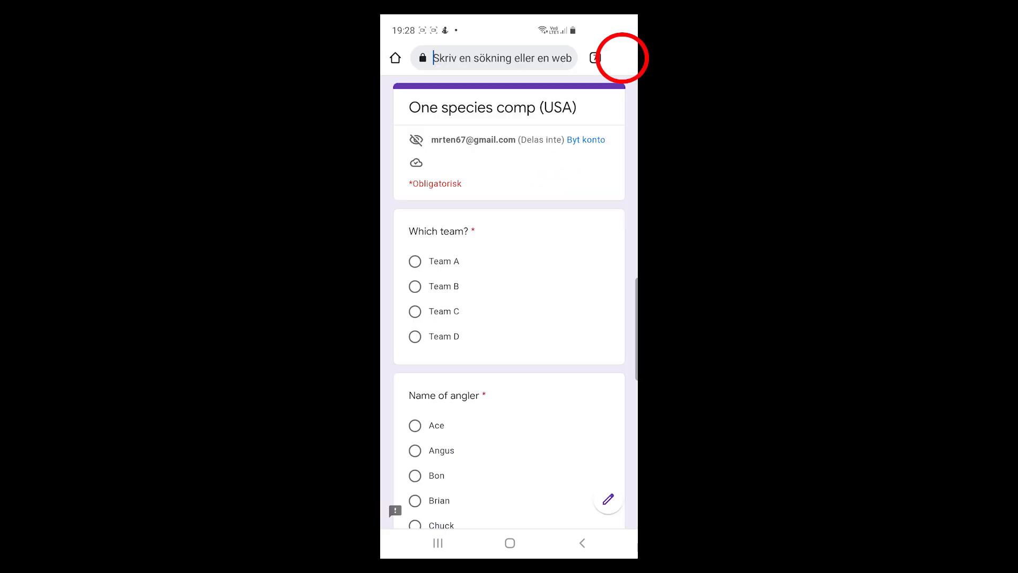
pyautogui.click(620, 57)
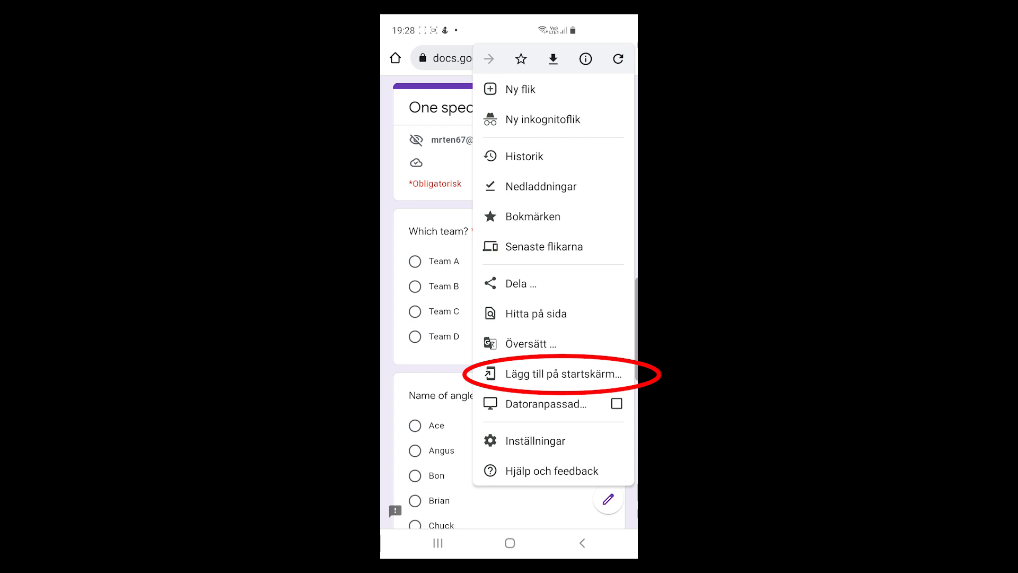
pyautogui.click(562, 373)
pyautogui.click(595, 322)
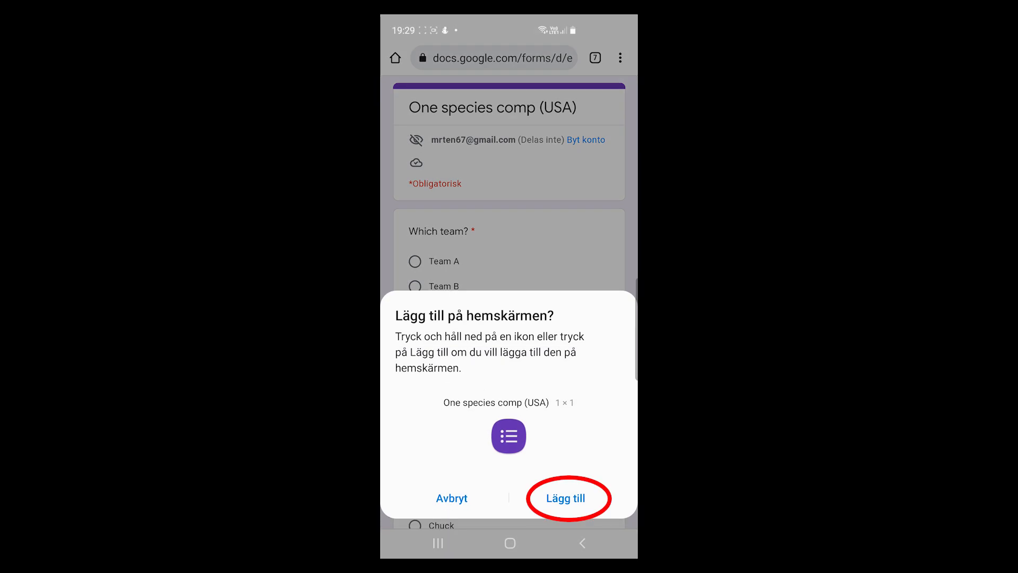
pyautogui.click(566, 498)
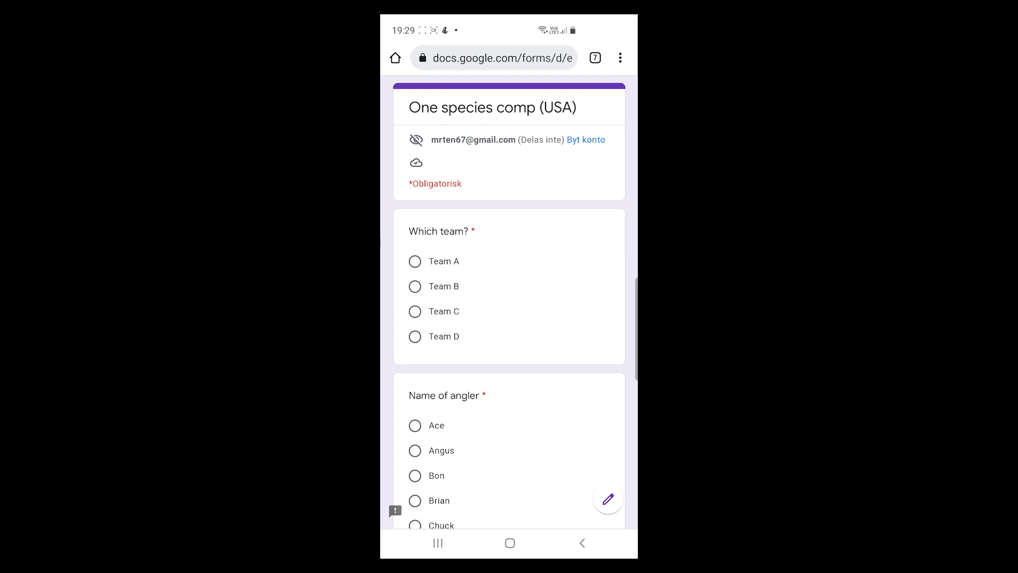
# Return to the länkar e-mail in Gmail and open the published results spreadsheet link.
pyautogui.click(437, 542)
pyautogui.moveTo(477, 265); pyautogui.dragTo(498, 266)
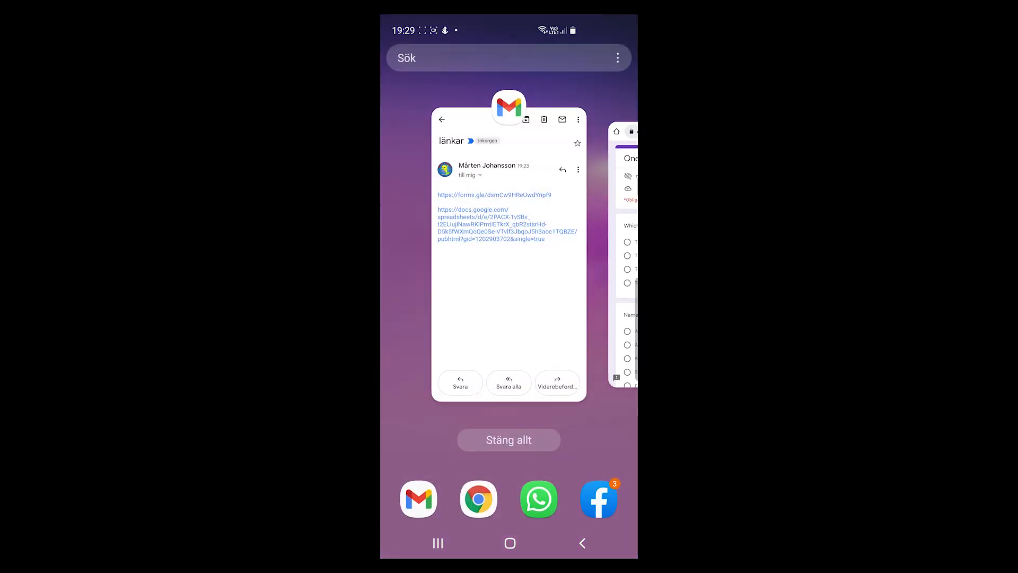
pyautogui.click(509, 255)
pyautogui.click(480, 233)
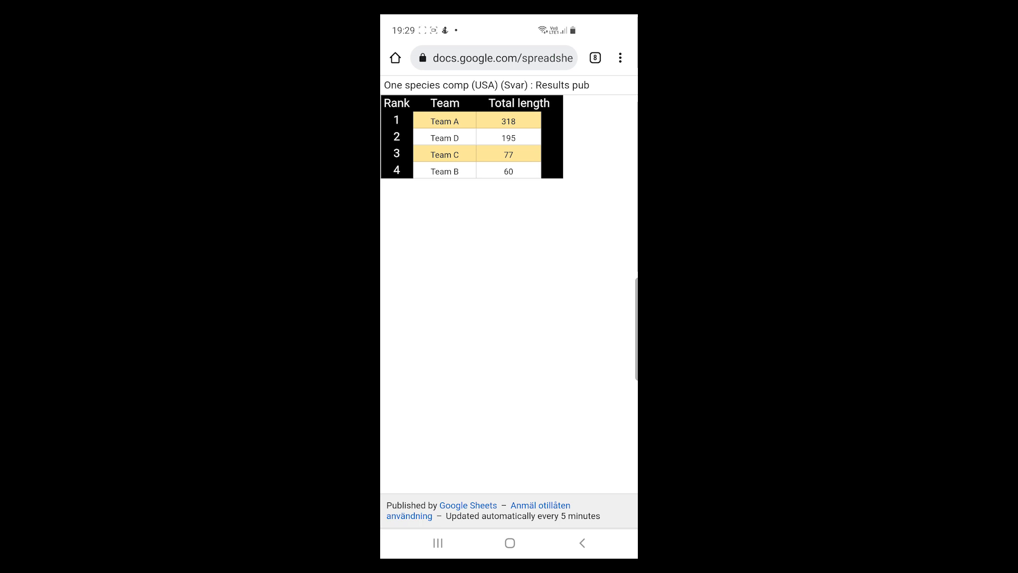
# Add the published Results pub page to the phone's home screen under its suggested name.
pyautogui.moveTo(509, 212); pyautogui.dragTo(509, 361)
pyautogui.click(620, 57)
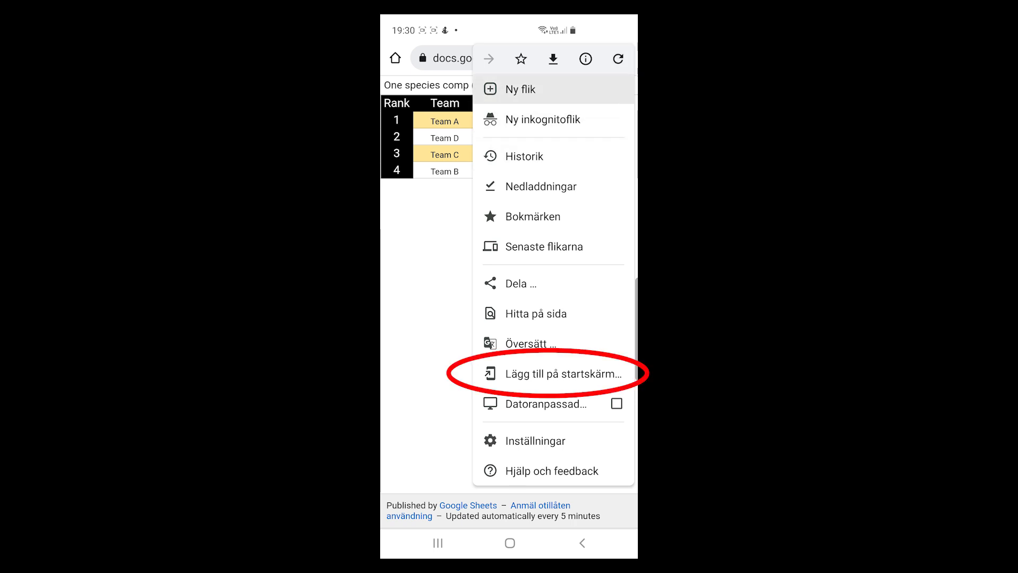
pyautogui.click(563, 373)
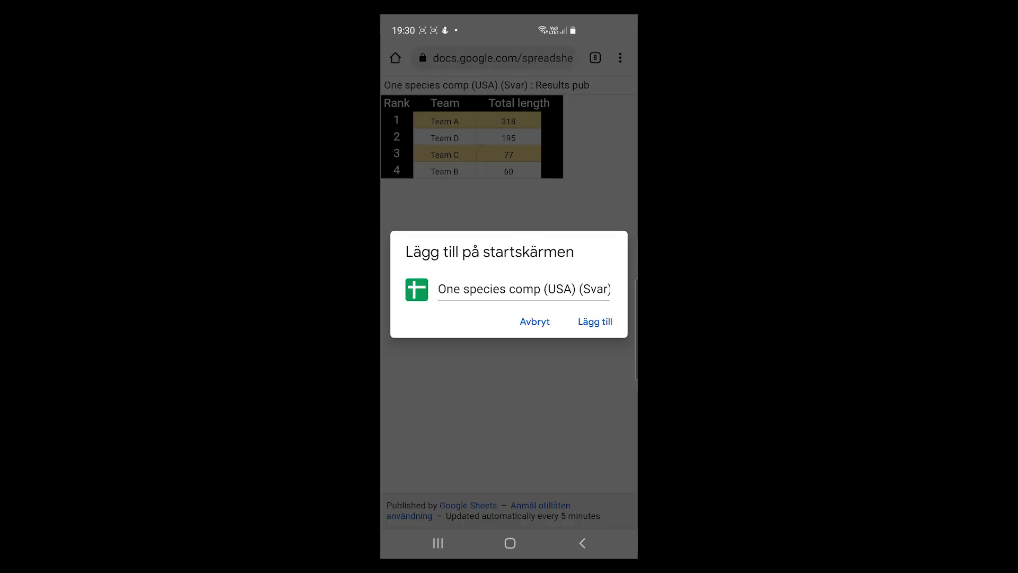
pyautogui.click(595, 321)
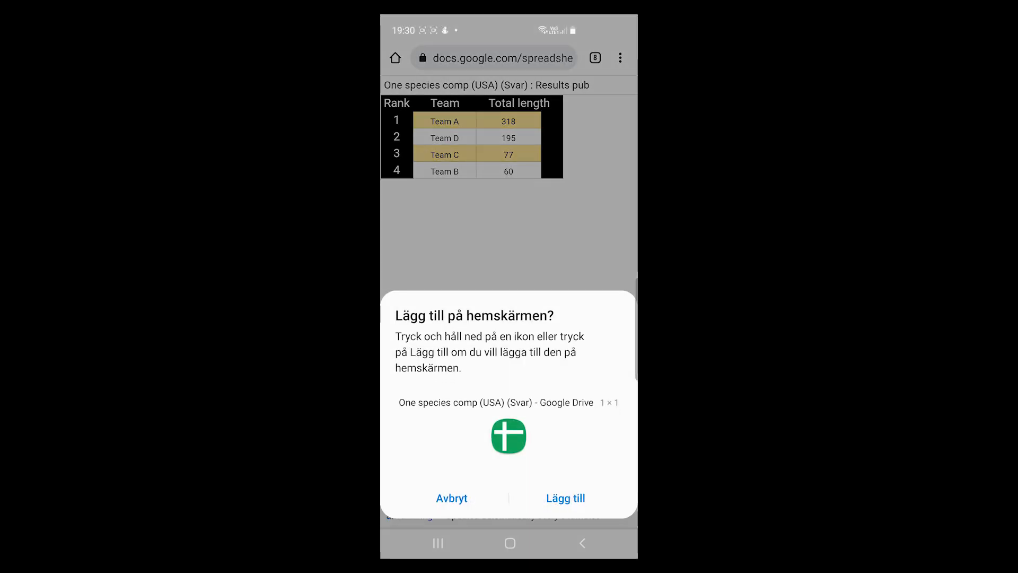
pyautogui.click(566, 498)
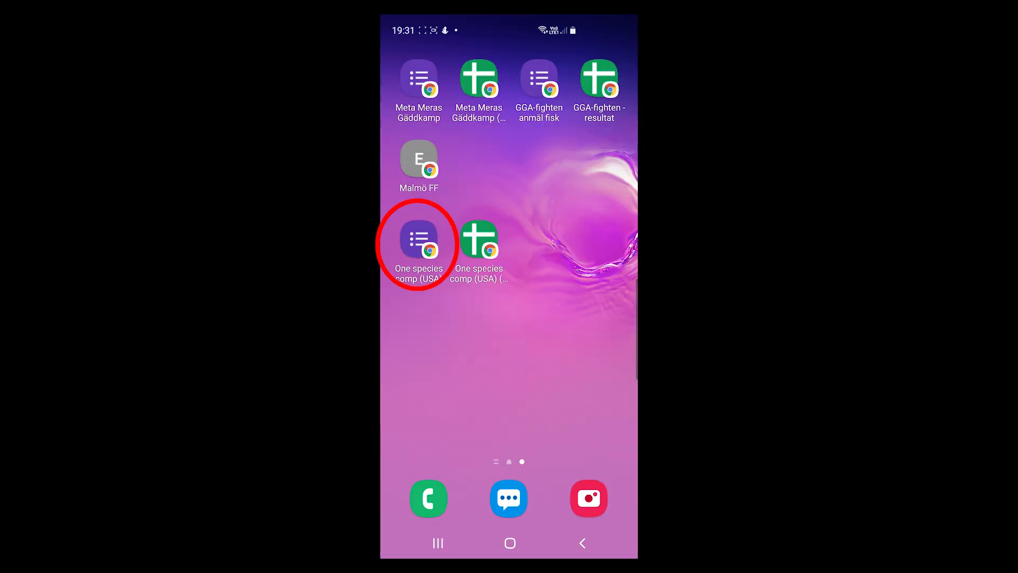
# Open the form from its home screen shortcut and submit a catch for Team C, the fifth listed angler, with a fish length of 82 cm.
pyautogui.click(419, 241)
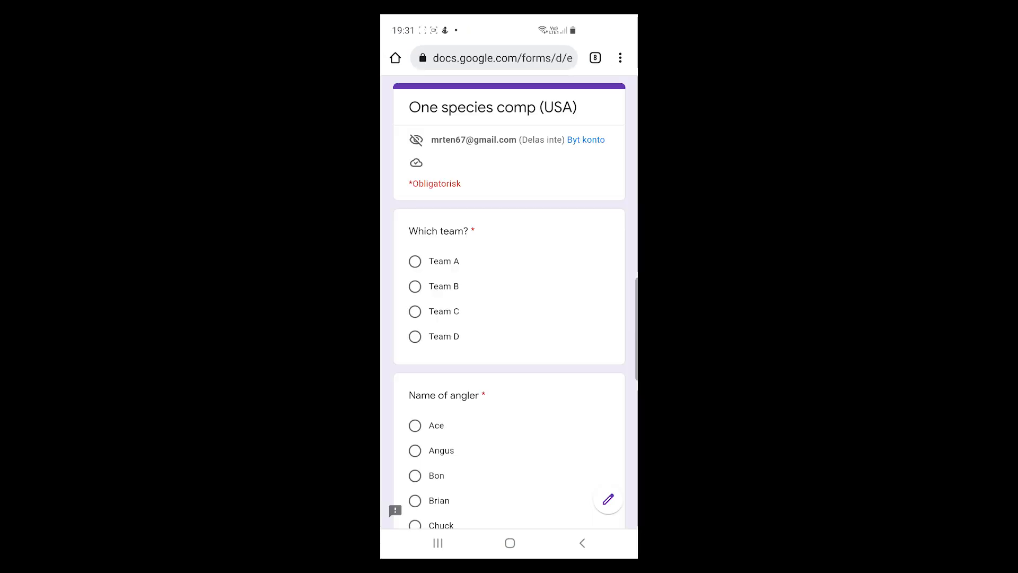
pyautogui.click(415, 311)
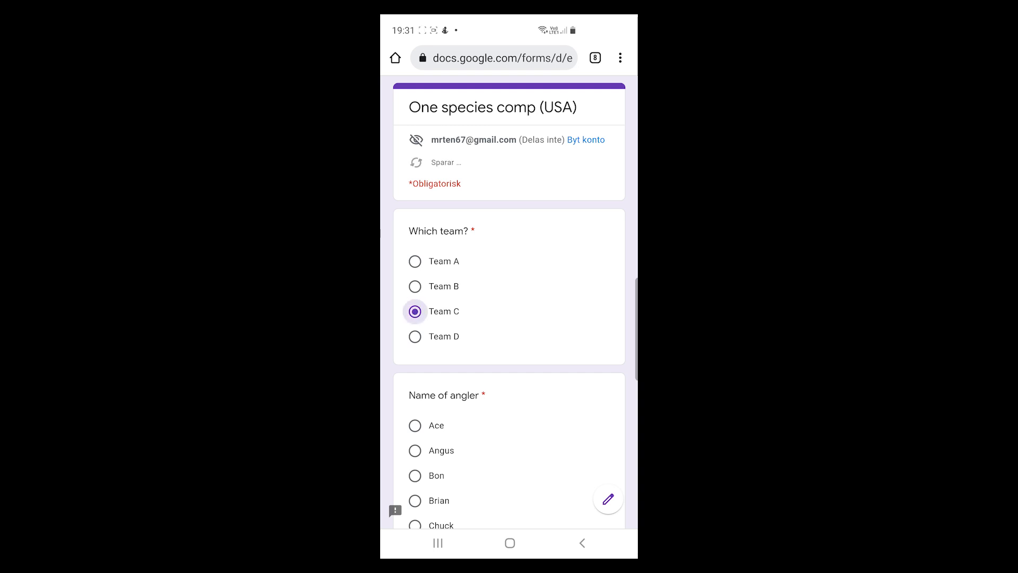
pyautogui.scroll(-2, 509, 302)
pyautogui.click(415, 395)
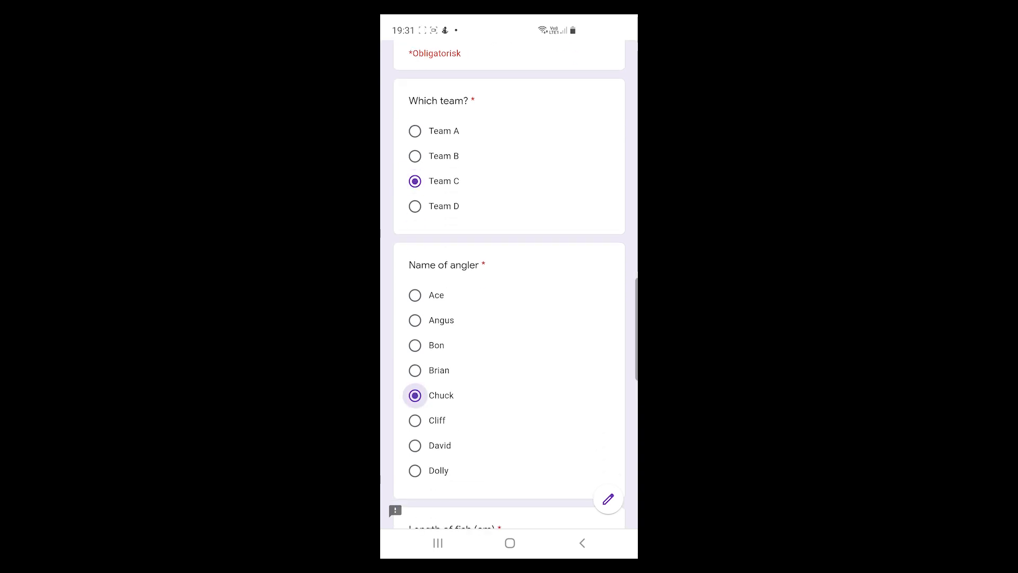
pyautogui.scroll(-3, 509, 286)
pyautogui.click(467, 371)
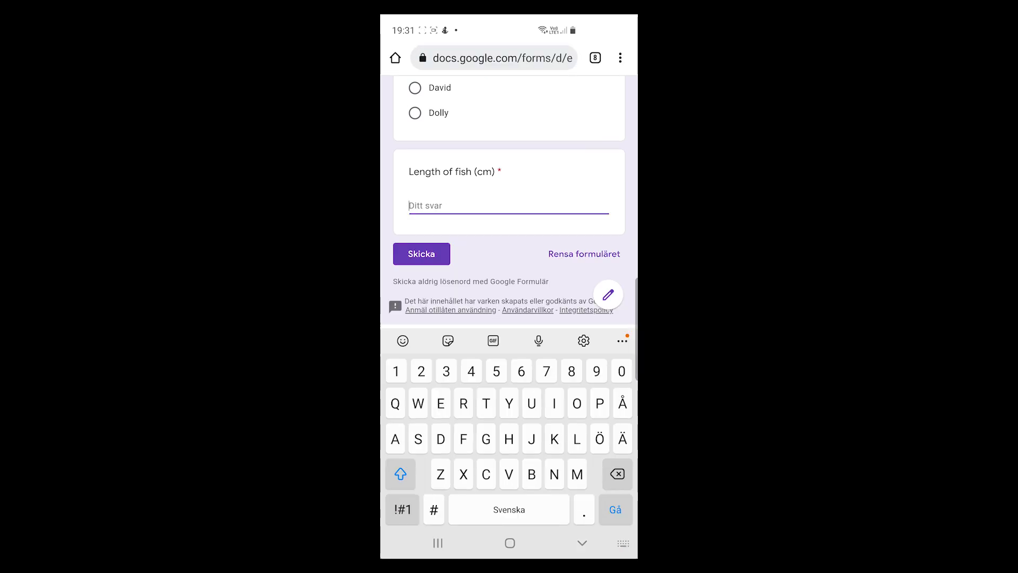
pyautogui.write('82')
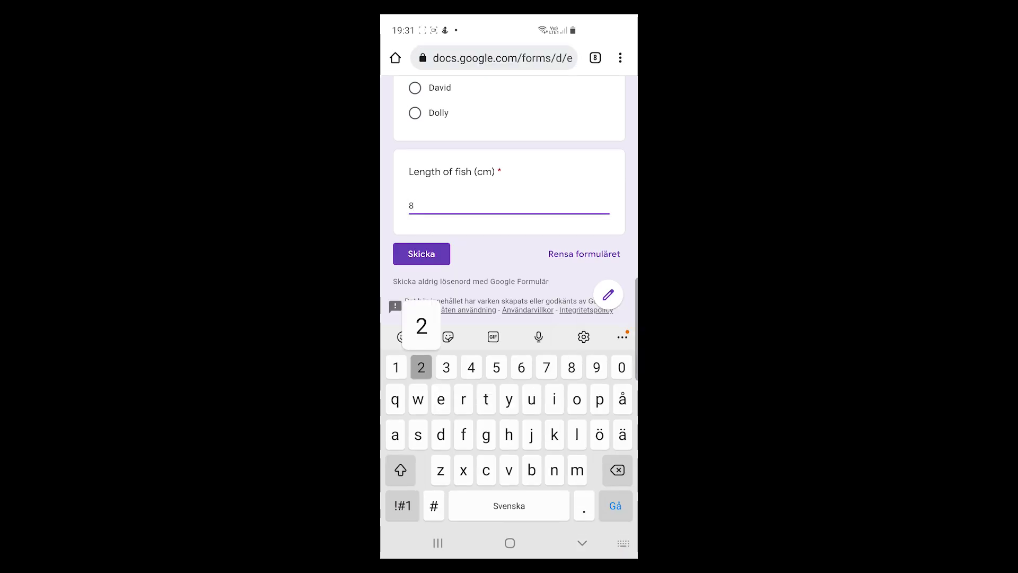
pyautogui.click(422, 253)
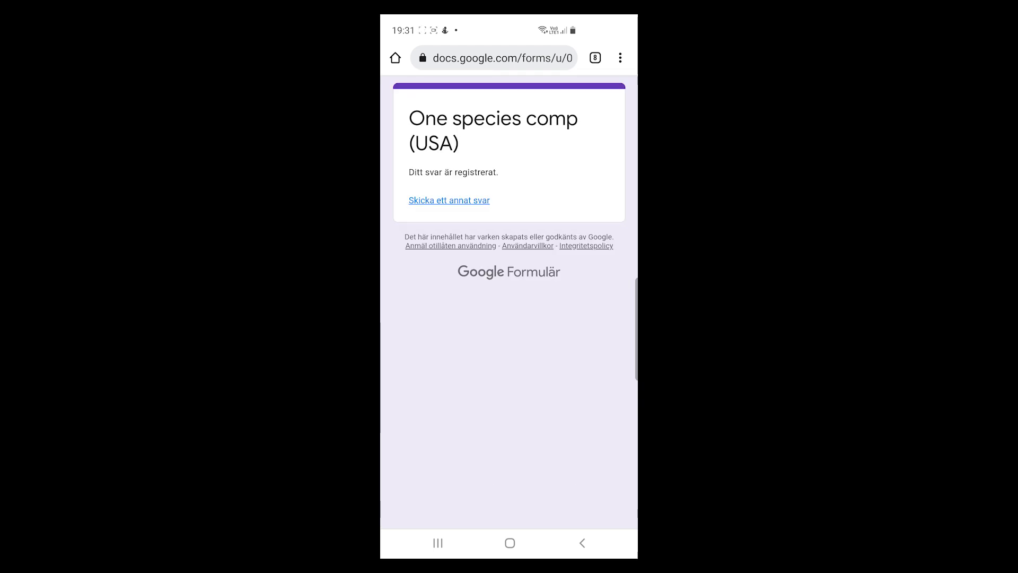
# Open the published results from their home screen shortcut and check Team C's total length.
pyautogui.click(438, 543)
pyautogui.click(510, 543)
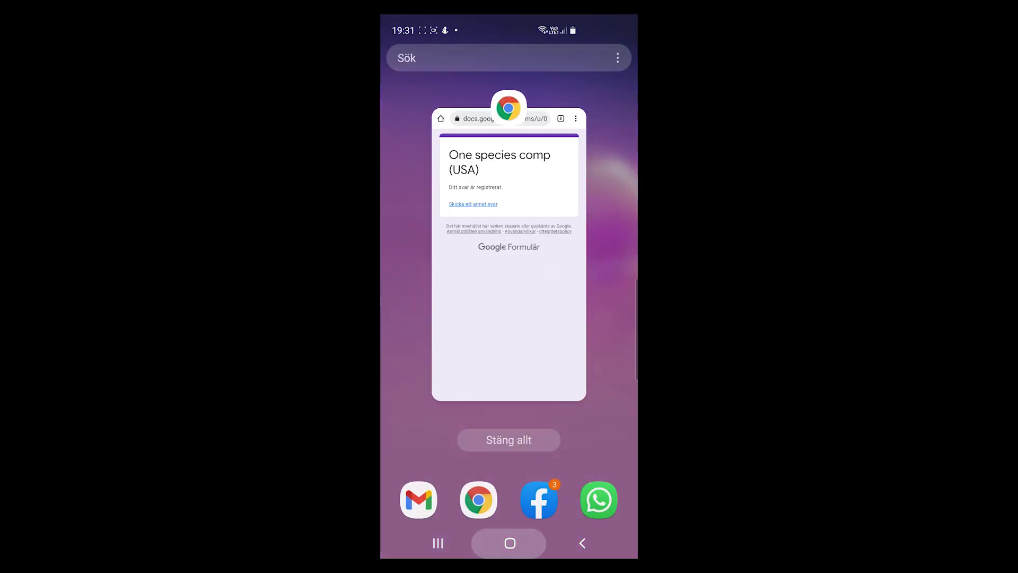
pyautogui.click(479, 240)
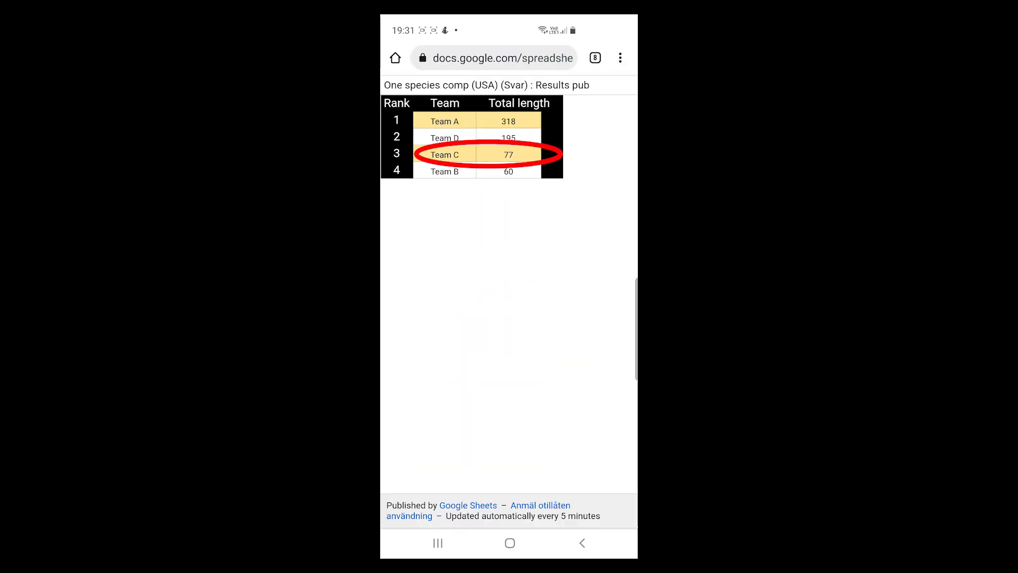
pyautogui.moveTo(509, 125); pyautogui.dragTo(511, 101)
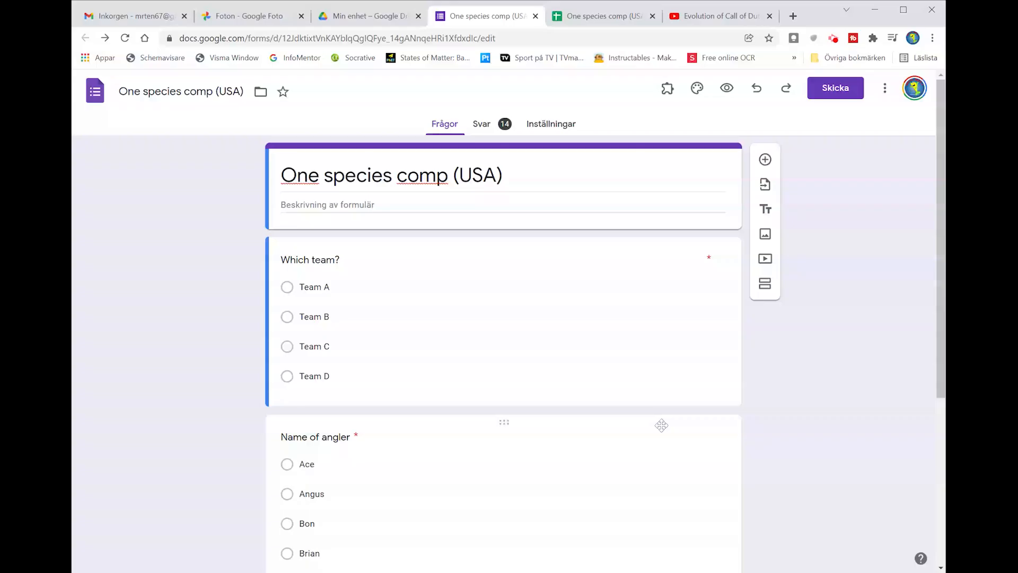
# Review the response summary of the One species comp (USA) form and delete all of its responses.
pyautogui.click(488, 129)
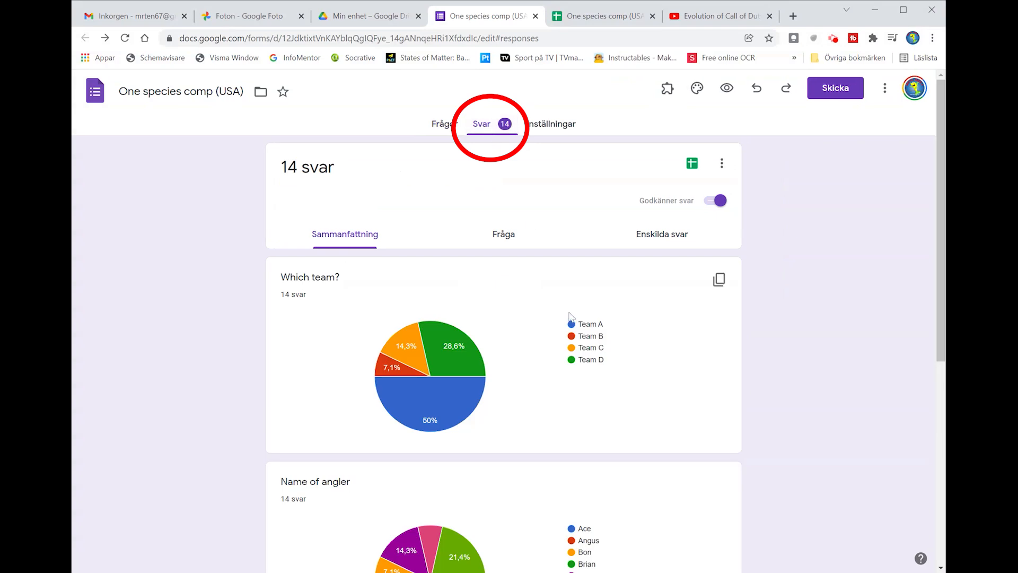
pyautogui.scroll(-4, 571, 317)
pyautogui.scroll(-2, 571, 317)
pyautogui.scroll(7, 571, 317)
pyautogui.click(721, 165)
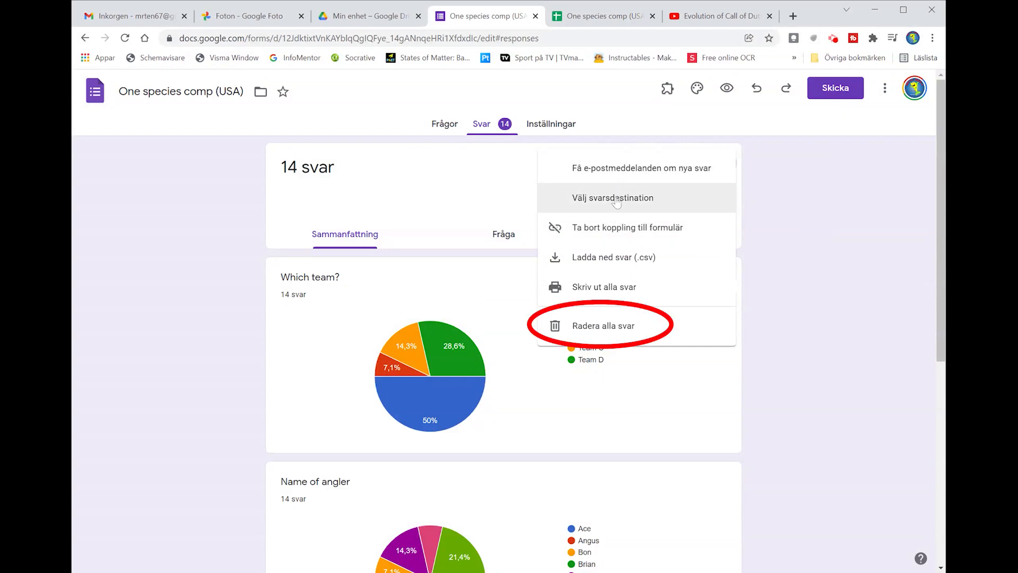
pyautogui.click(597, 331)
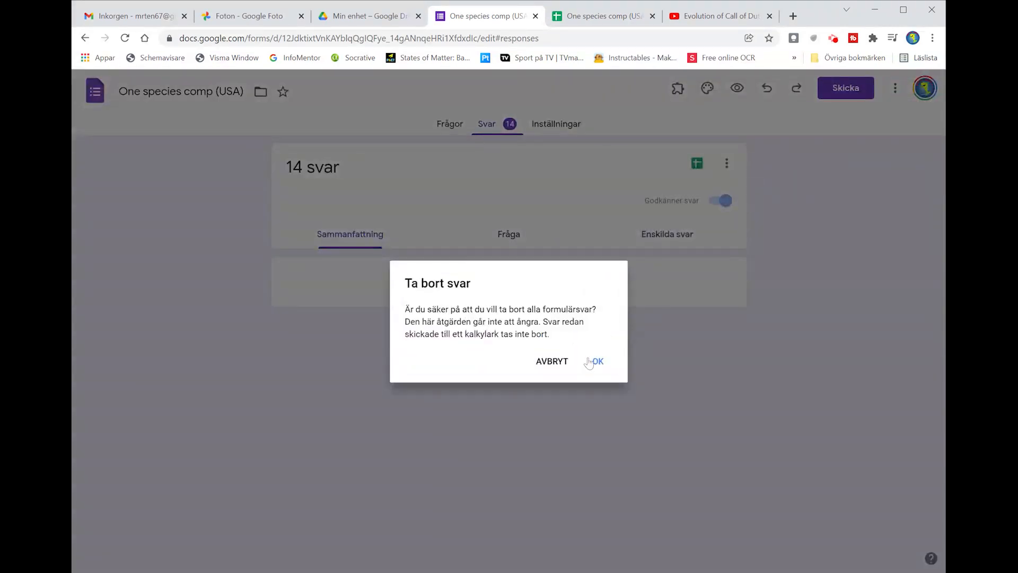
pyautogui.click(595, 360)
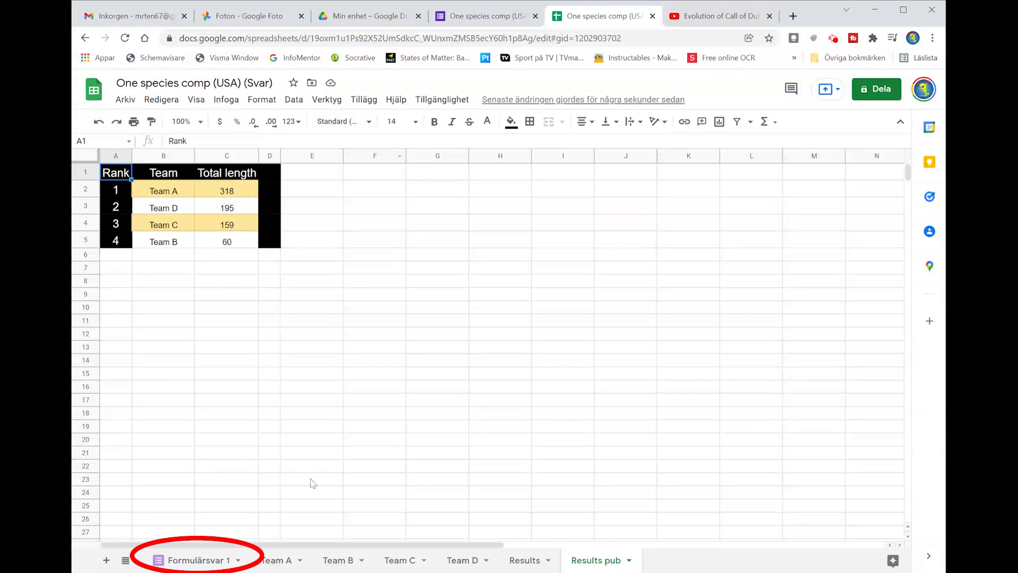
# Delete rows 2–15 with the test entries from the Formulärsvar 1 sheet, keeping the header row.
pyautogui.click(192, 562)
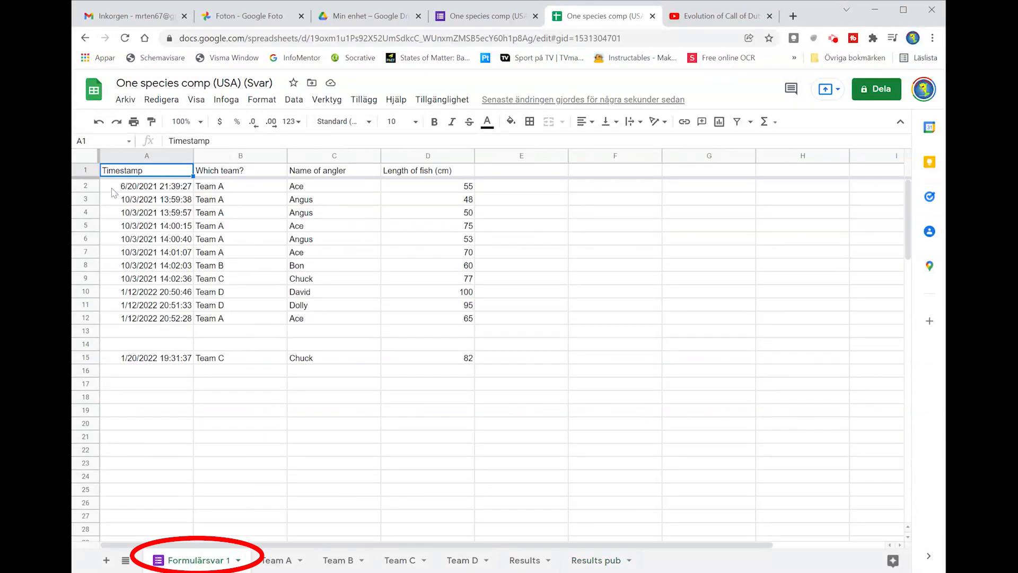
pyautogui.moveTo(85, 186); pyautogui.dragTo(93, 359)
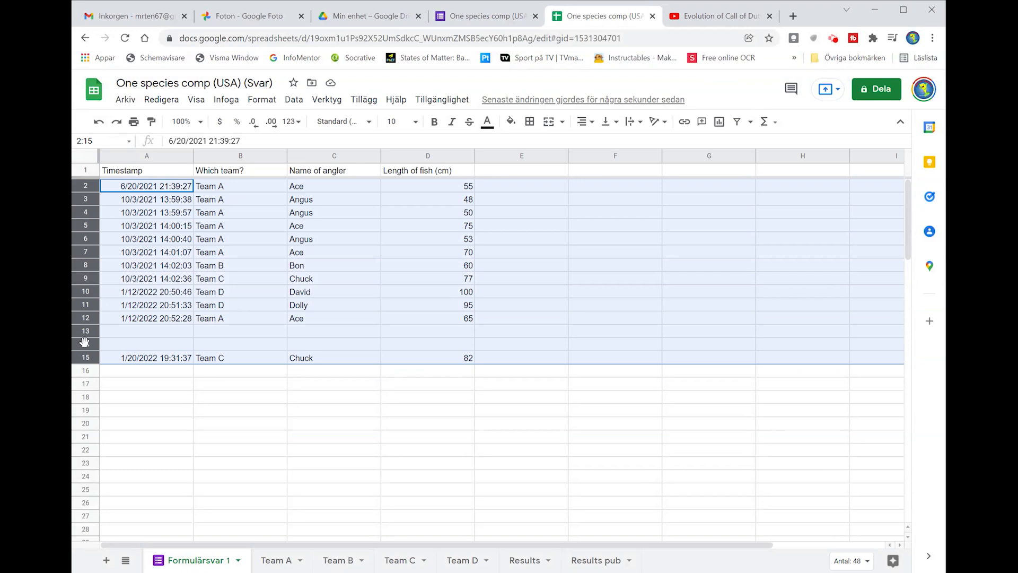
pyautogui.rightClick(84, 344)
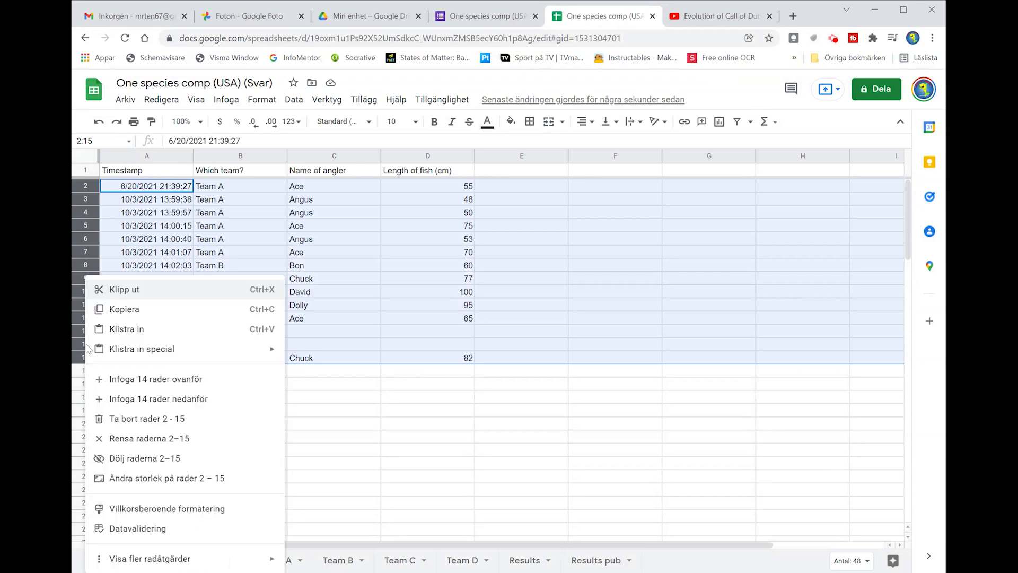
pyautogui.click(121, 419)
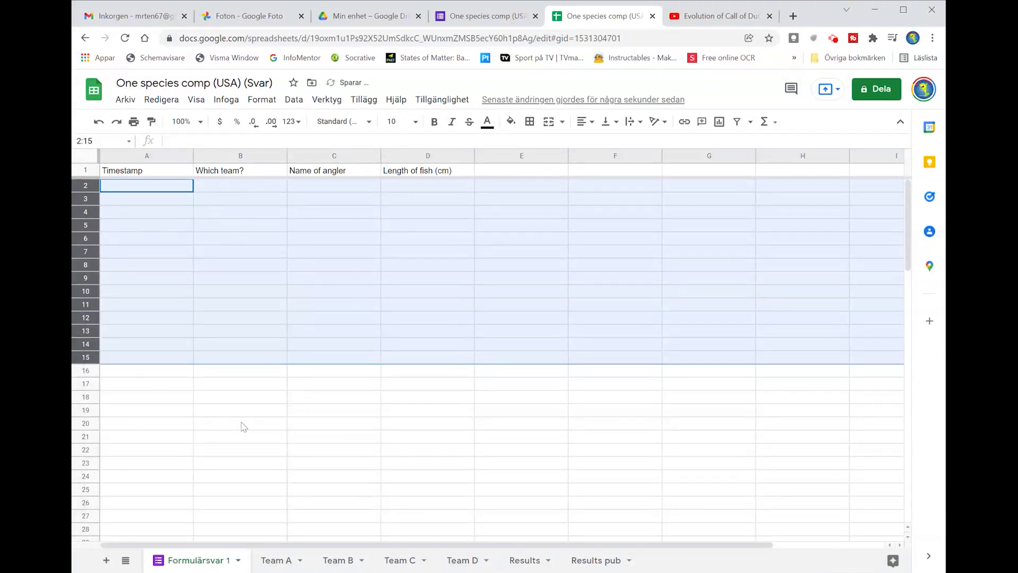
pyautogui.click(156, 411)
pyautogui.click(117, 189)
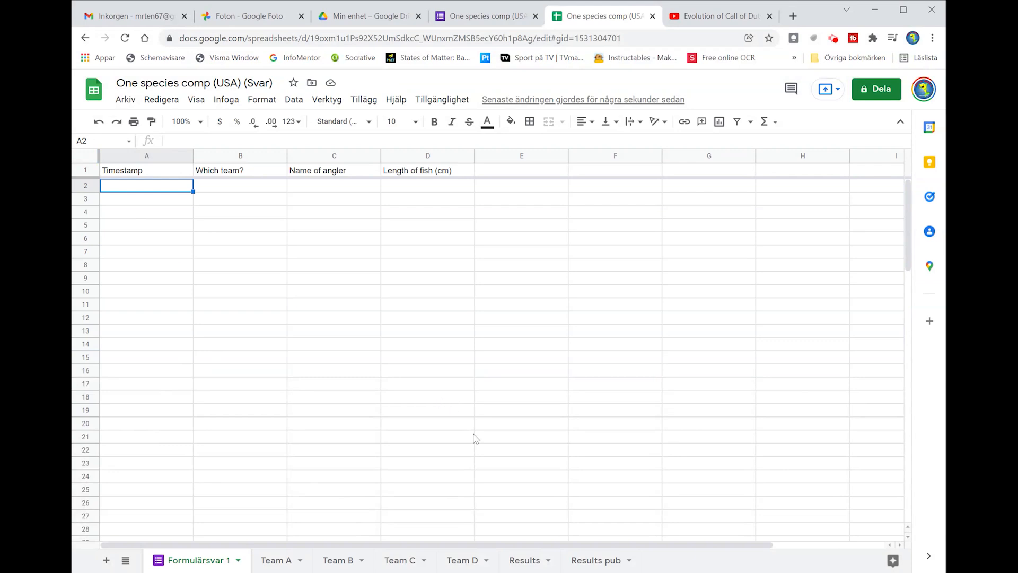
# Check the Results pub ranking and the Team A sheet for remaining test data, and return to Formulärsvar 1.
pyautogui.click(588, 560)
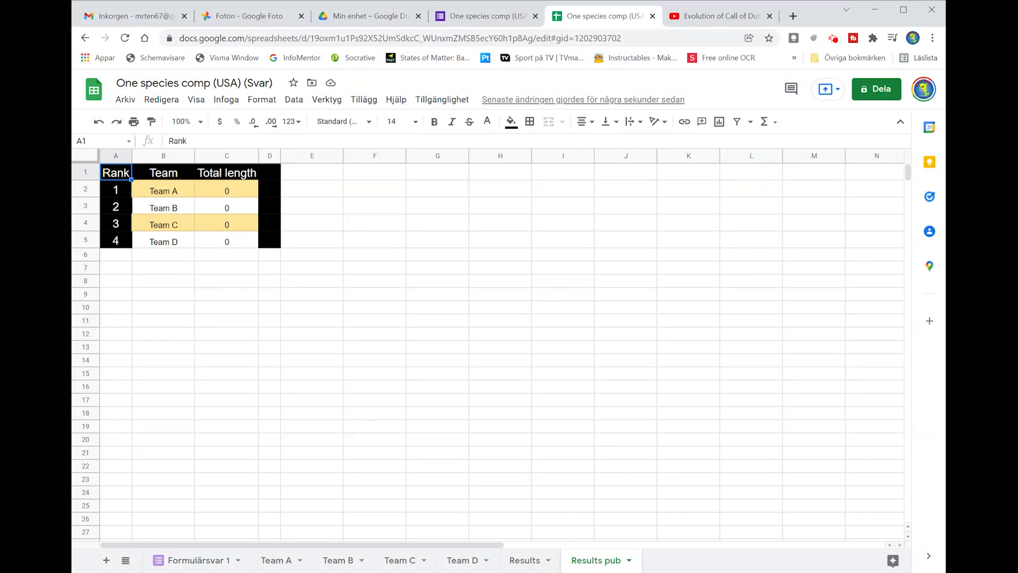
pyautogui.click(288, 562)
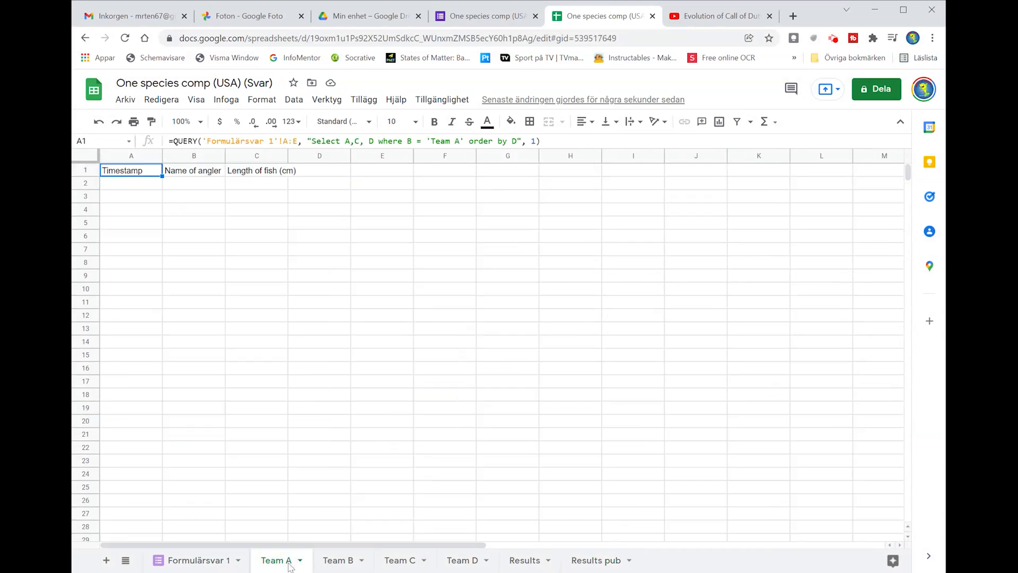
pyautogui.click(191, 565)
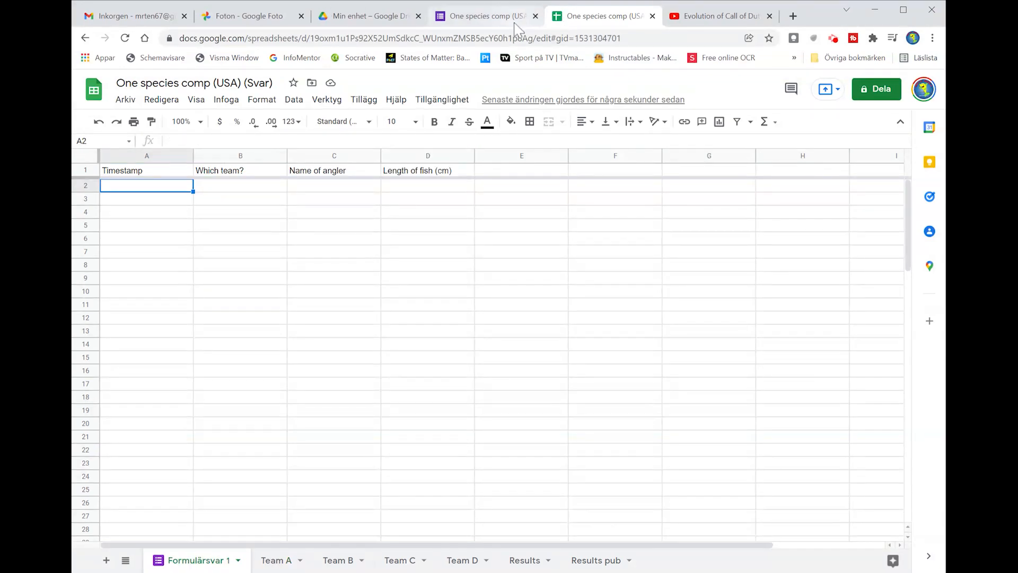
# Switch to the One species comp (USA) form, turn accepting responses back on, and return to its questions.
pyautogui.click(487, 17)
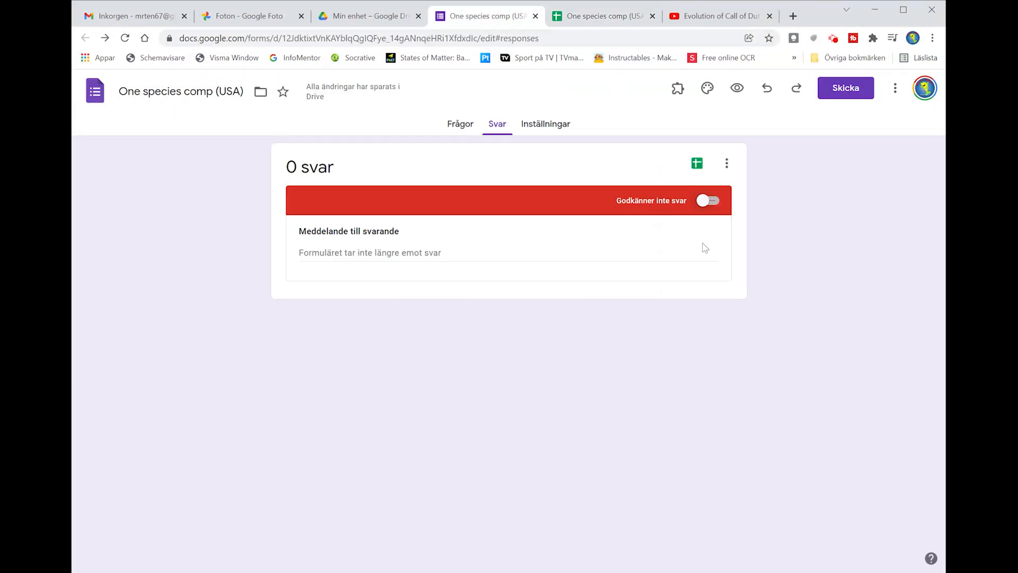
pyautogui.click(704, 203)
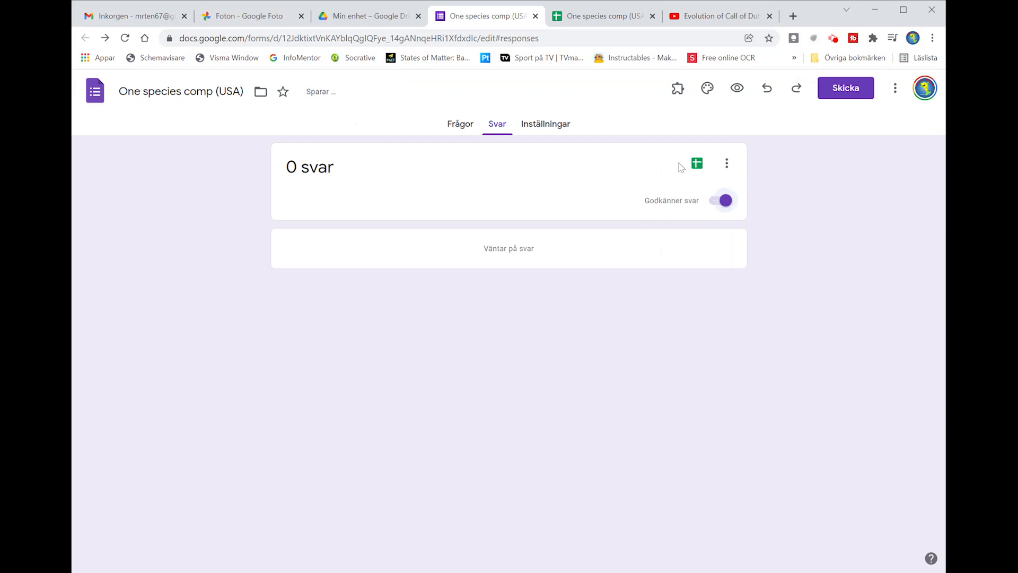
pyautogui.click(461, 125)
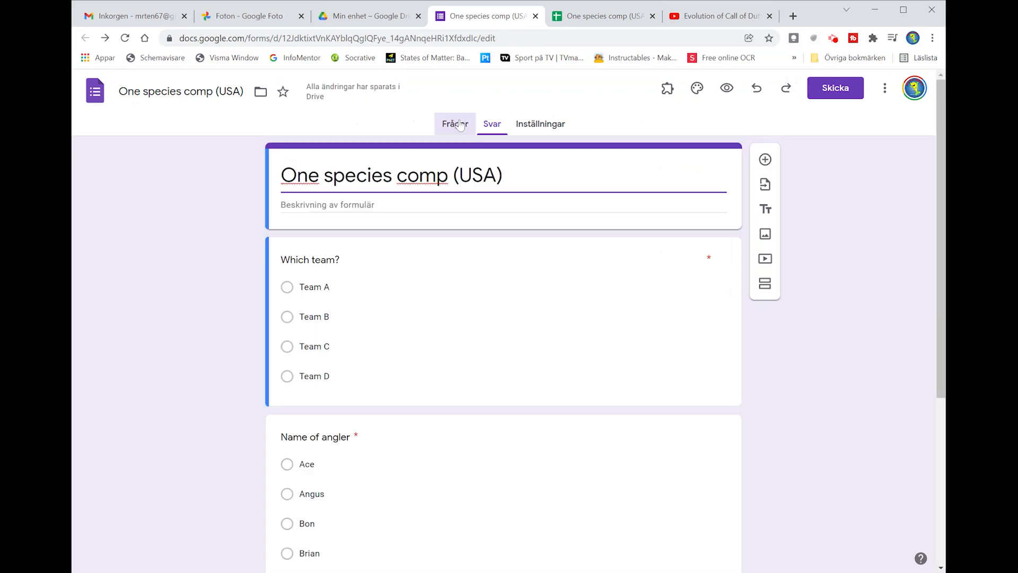